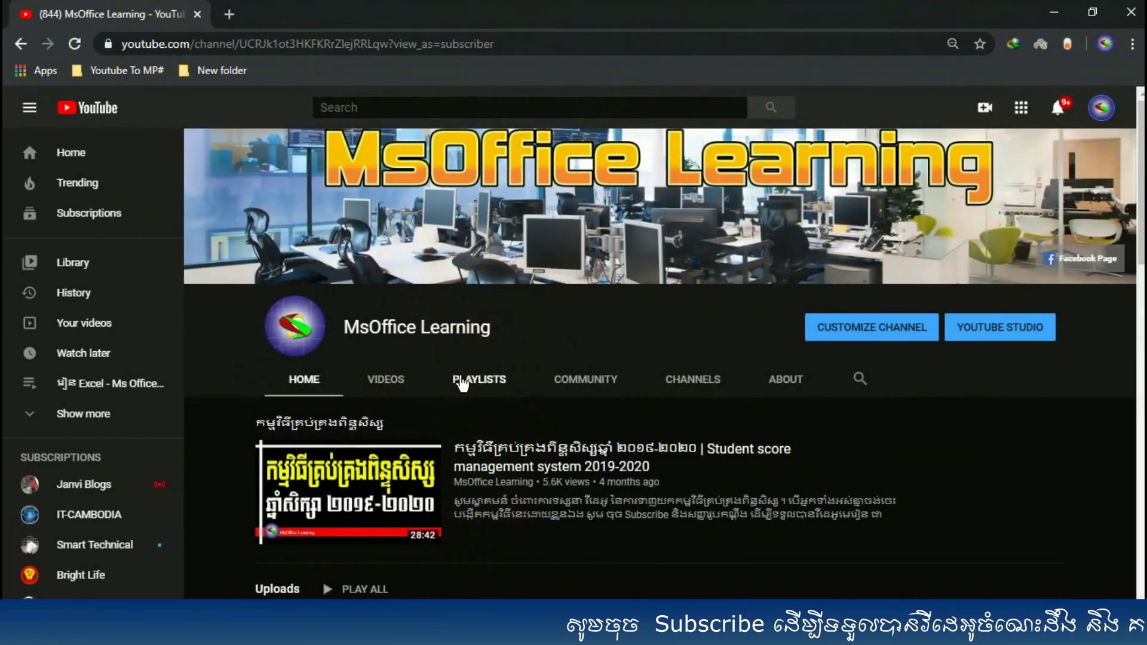
- Scroll through the MsOffice Learning channel's video rows and back up, then minimize the browser
scroll(555, 382, down, 6)
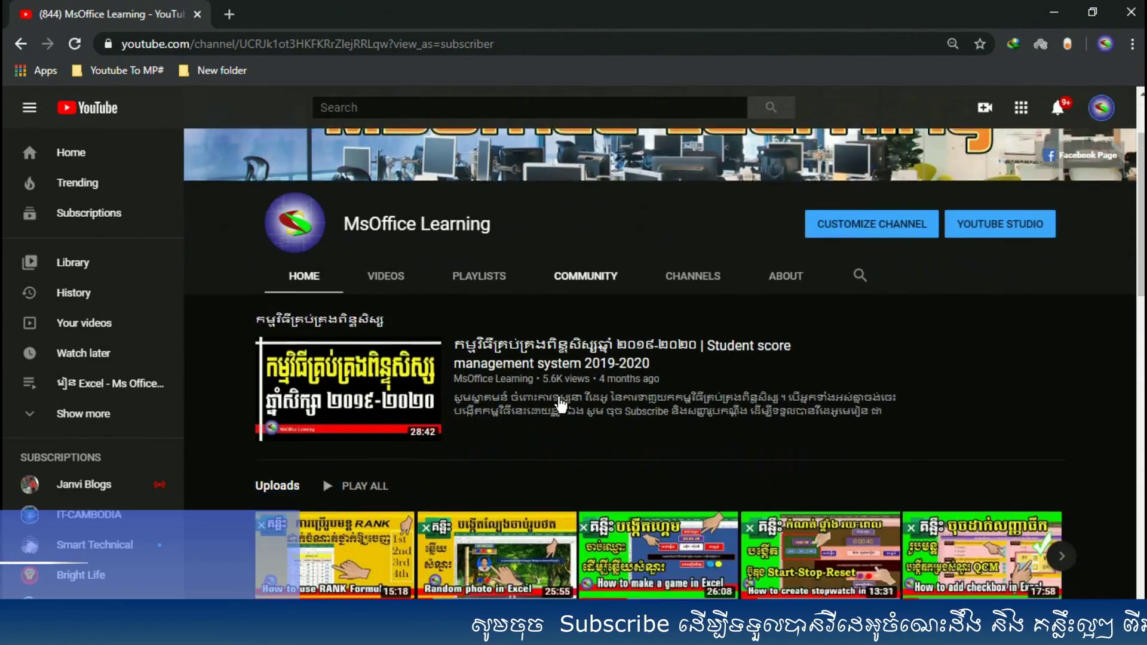
scroll(559, 399, down, 3)
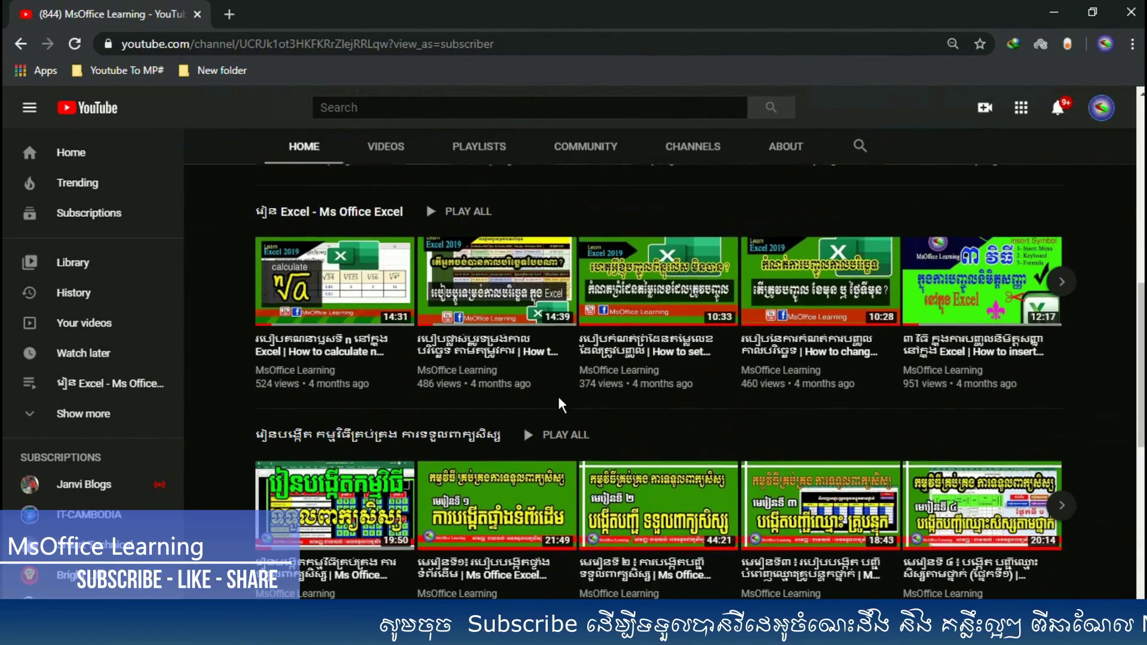
scroll(559, 399, down, 2)
scroll(559, 399, down, 2)
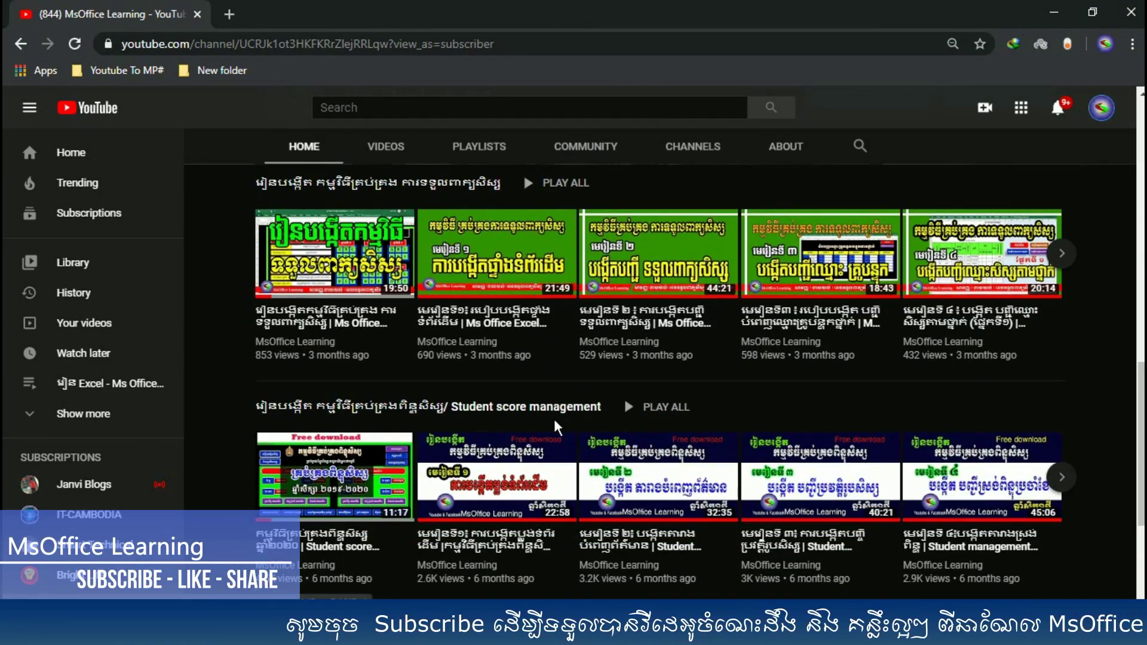
scroll(555, 418, up, 7)
scroll(554, 420, up, 7)
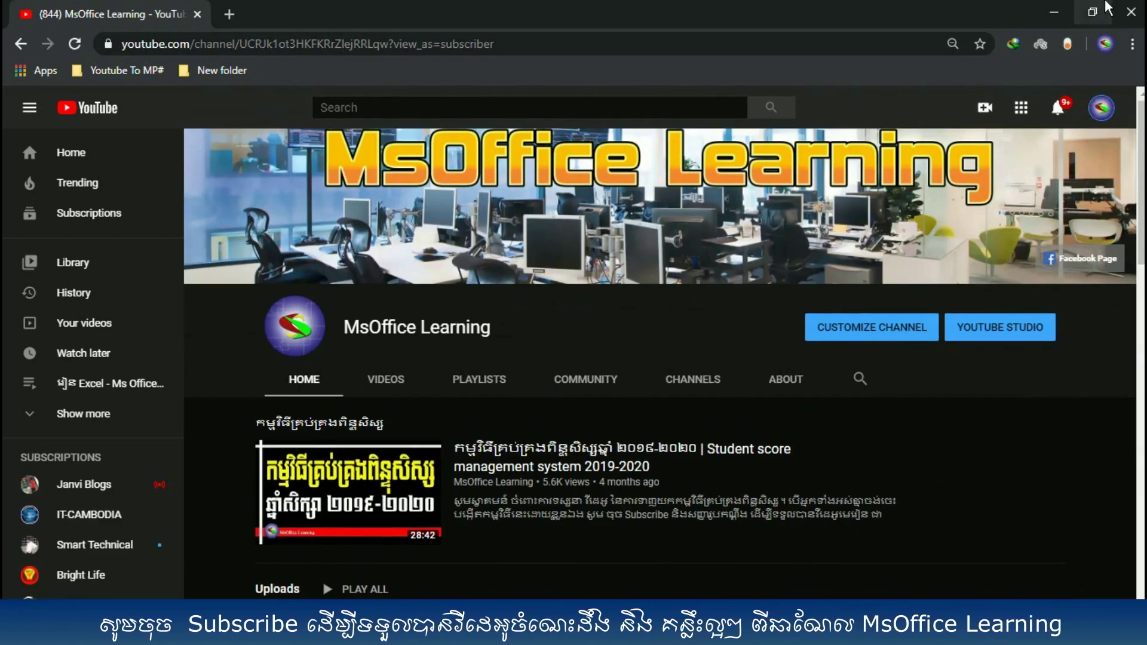
click(1046, 11)
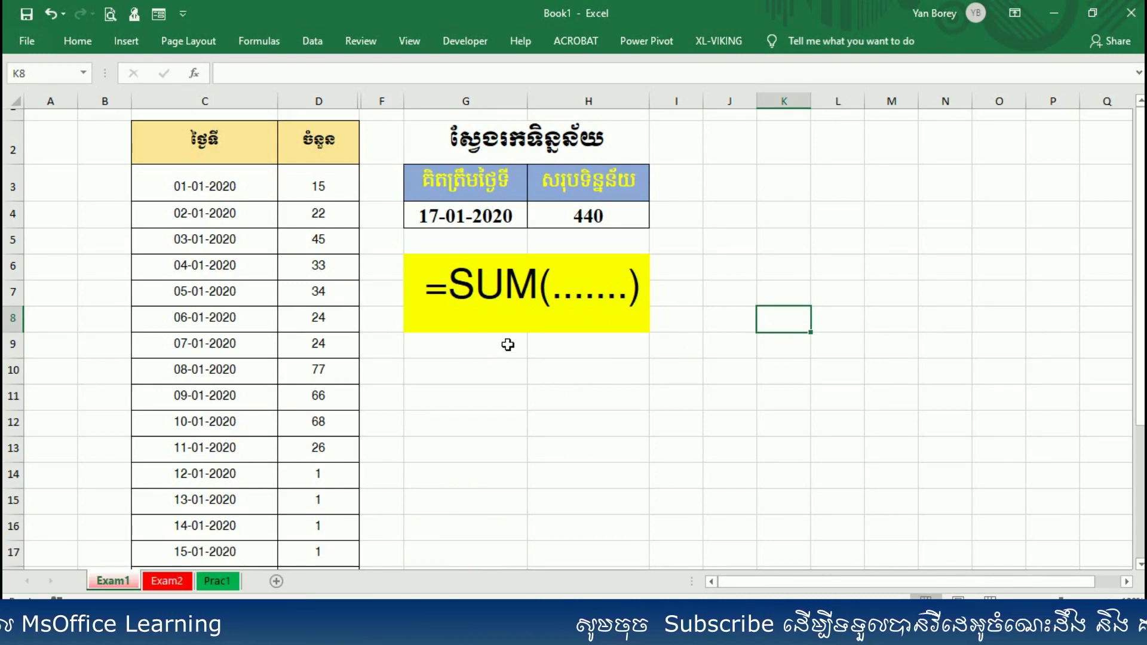
drag(180, 173, 217, 448)
click(190, 186)
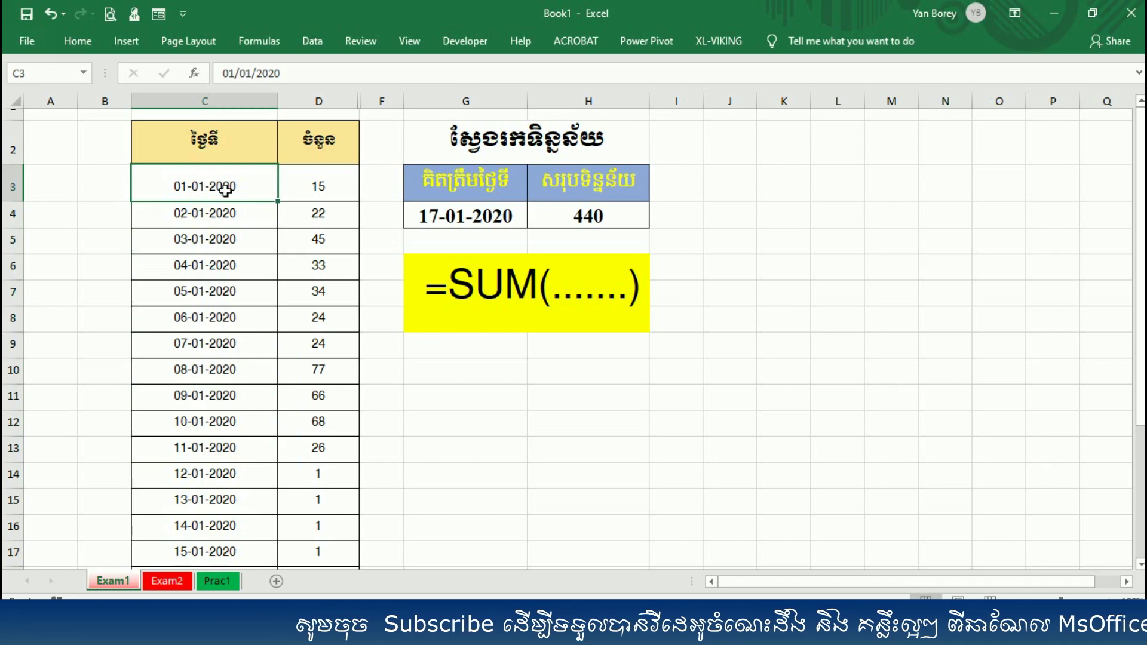
scroll(230, 184, down, 2)
scroll(187, 370, down, 1)
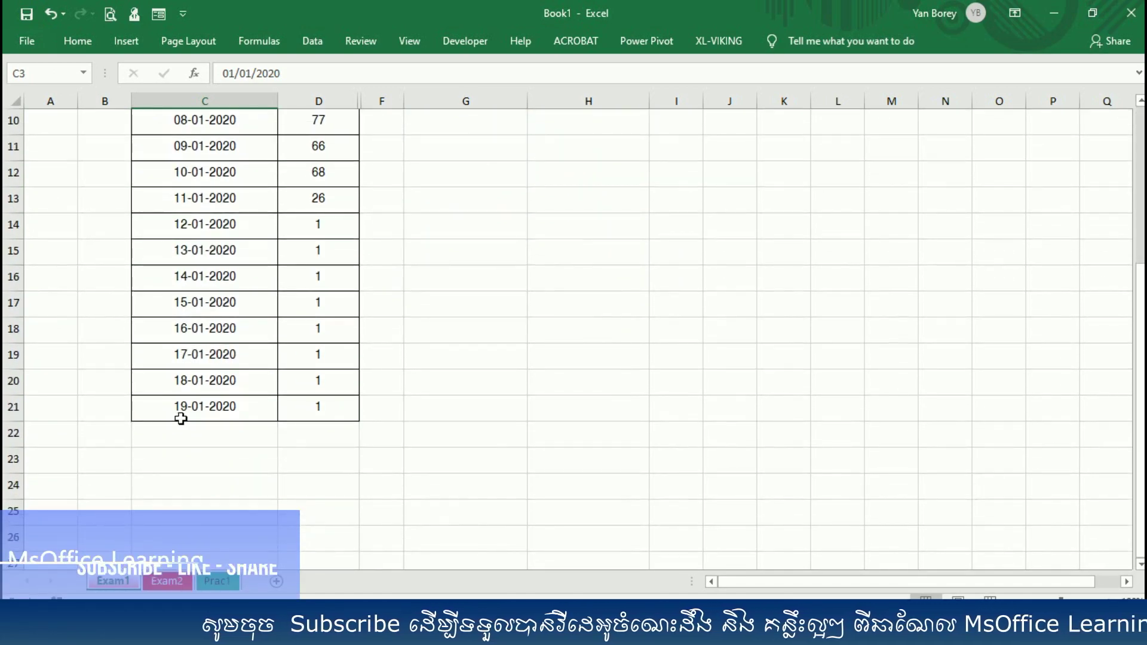
scroll(220, 294, up, 3)
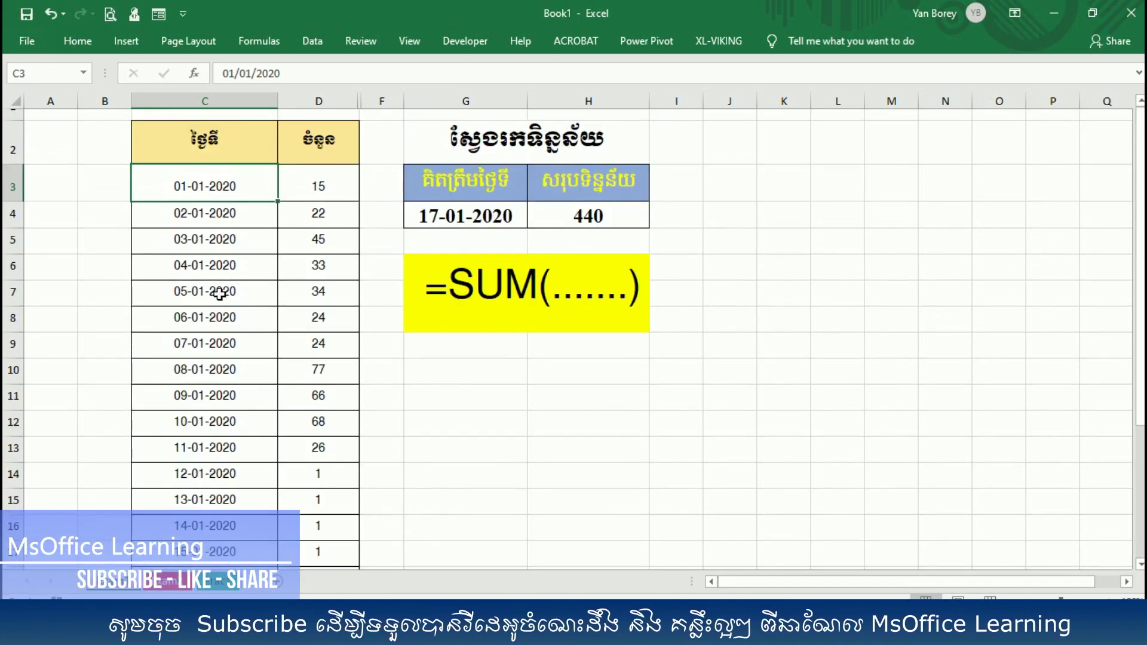
click(305, 183)
click(316, 239)
click(319, 266)
click(319, 344)
click(321, 403)
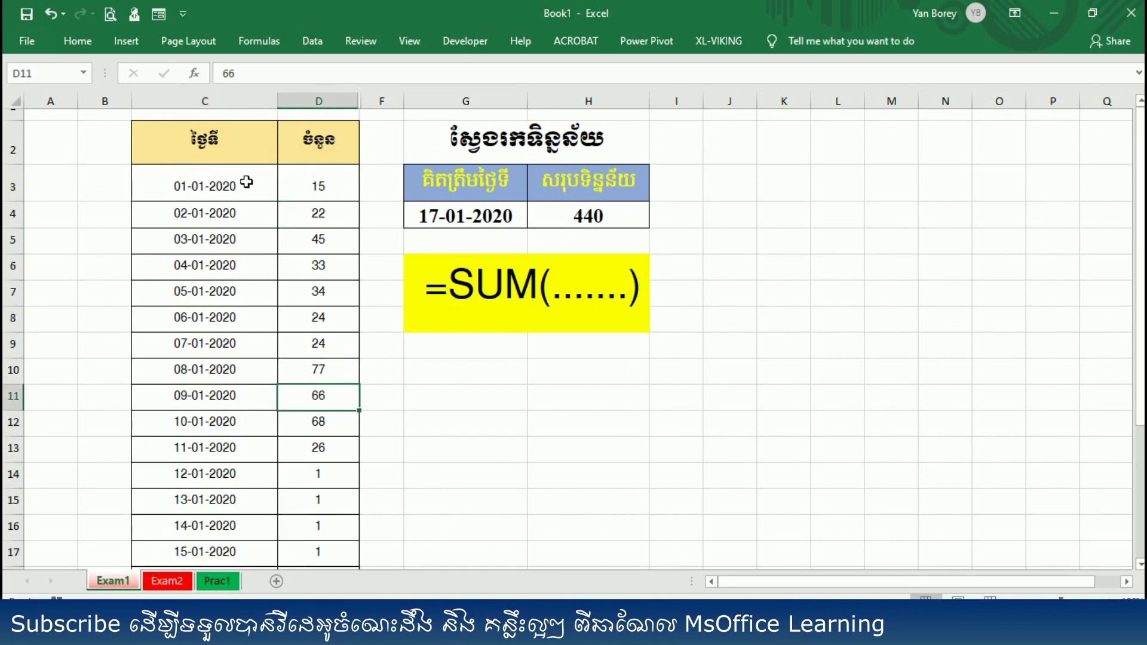
drag(318, 183, 319, 502)
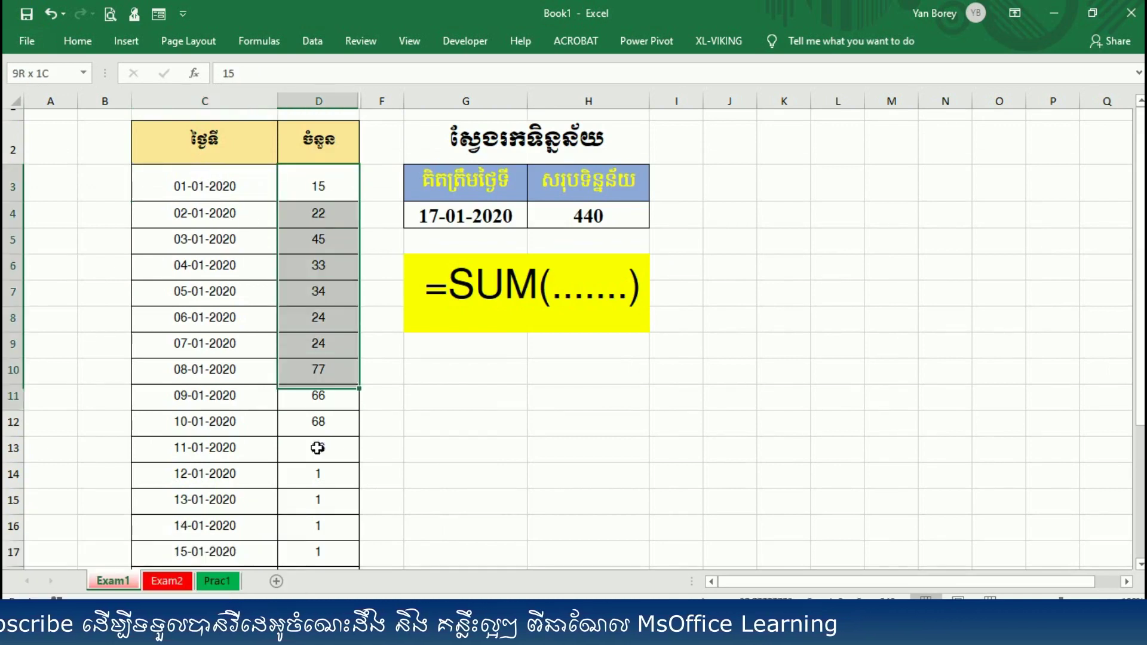
click(312, 213)
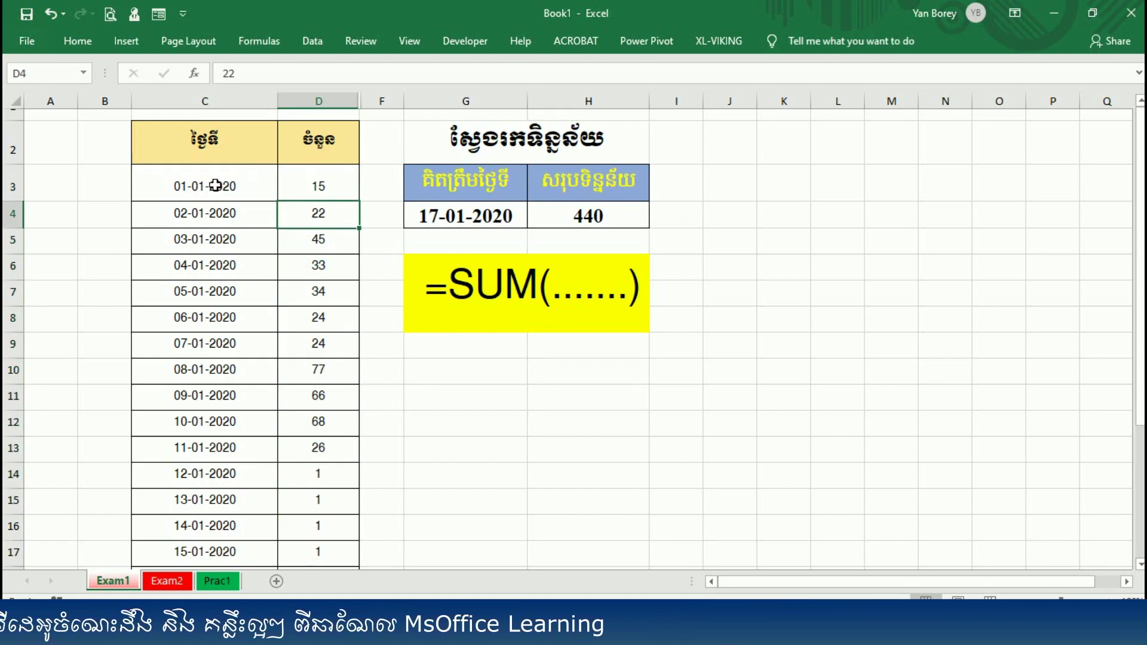
drag(215, 185, 215, 223)
click(317, 218)
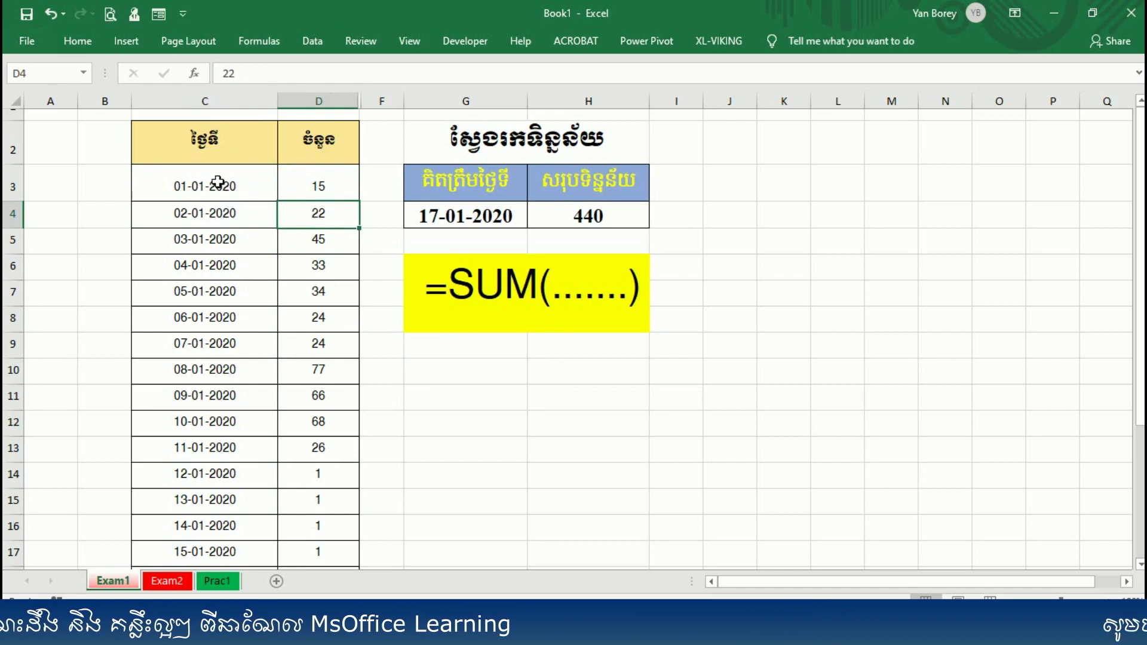
drag(218, 182, 209, 265)
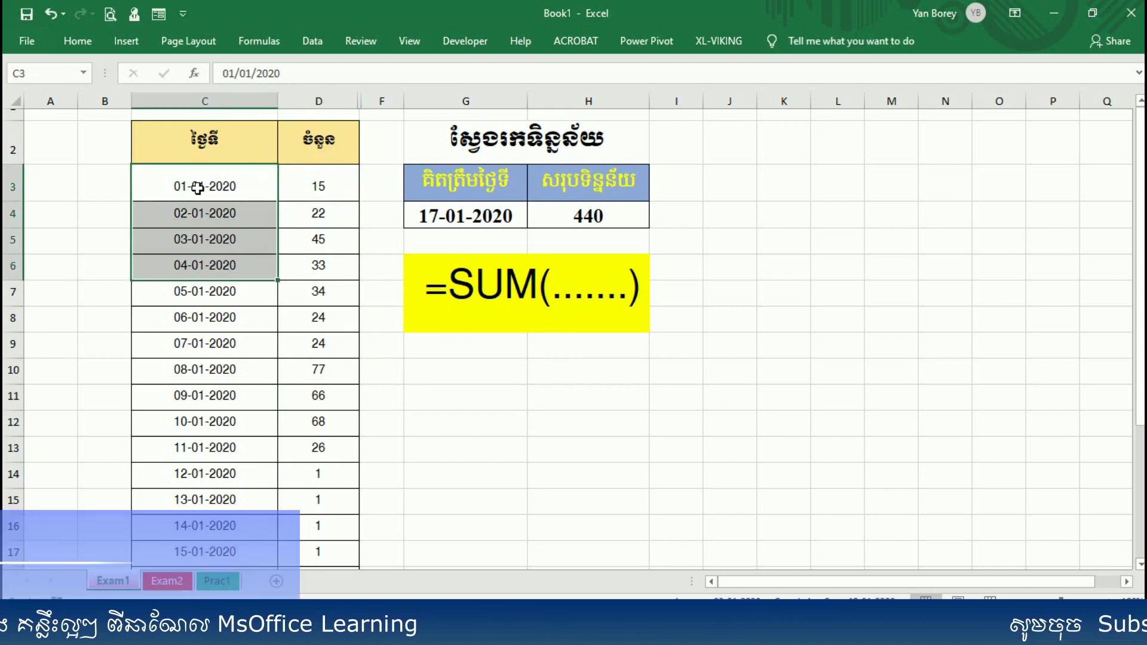
drag(197, 188, 225, 369)
click(290, 338)
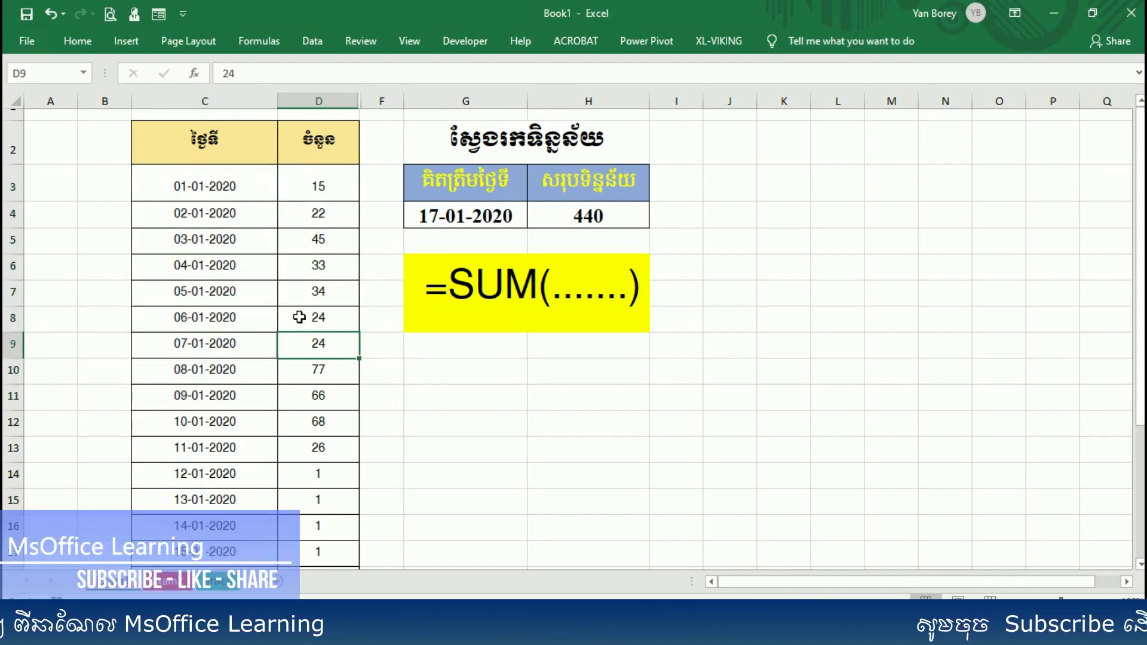
click(489, 218)
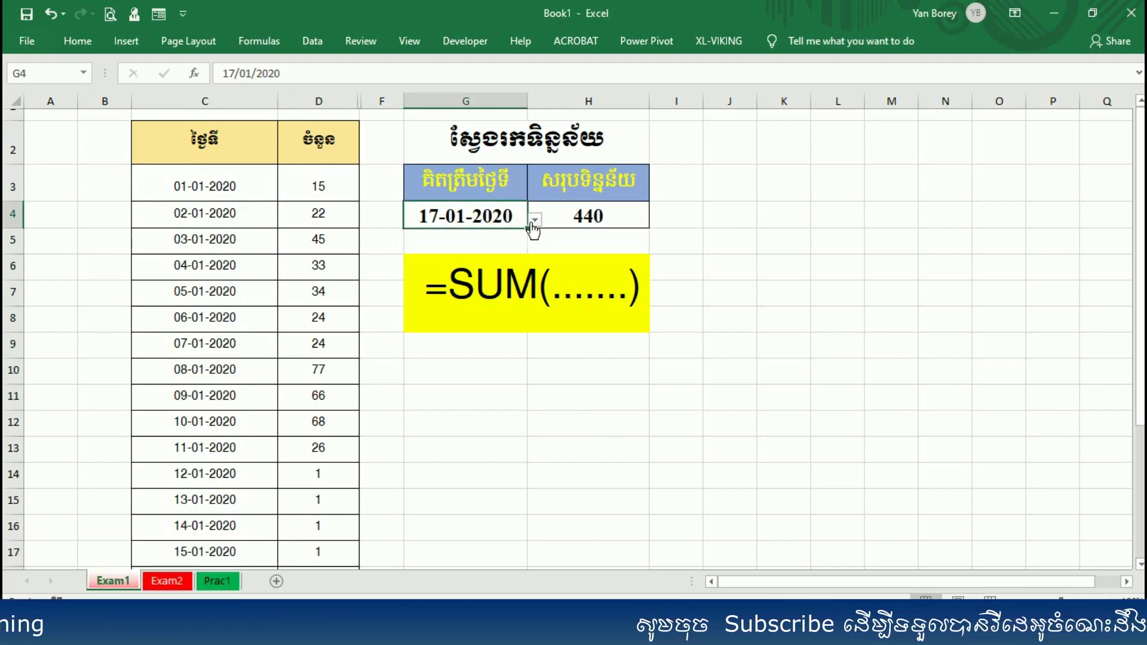
- Pick 01-01-2020 from G4's date dropdown and highlight the first date and amount
click(535, 221)
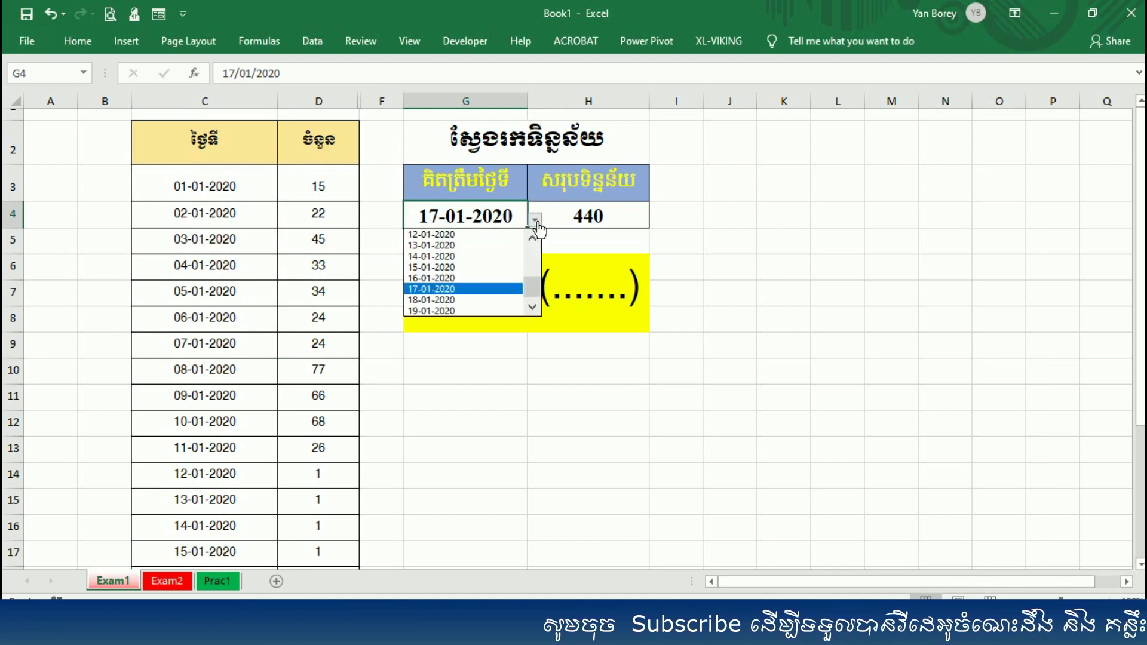
drag(537, 297, 535, 255)
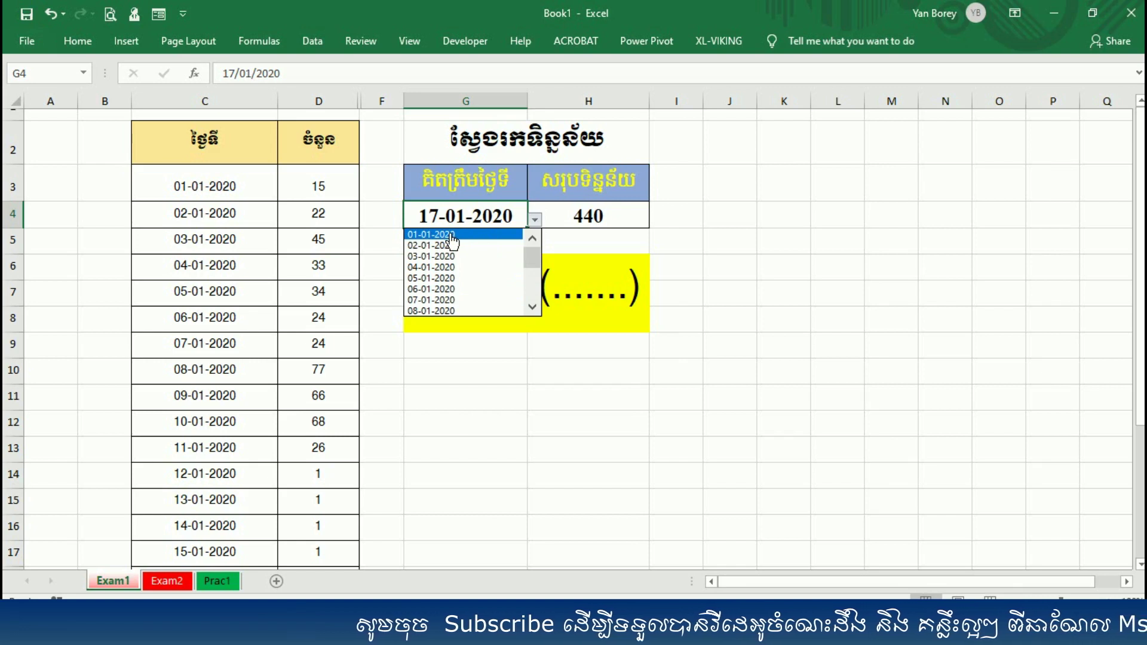
click(453, 236)
drag(335, 193, 186, 179)
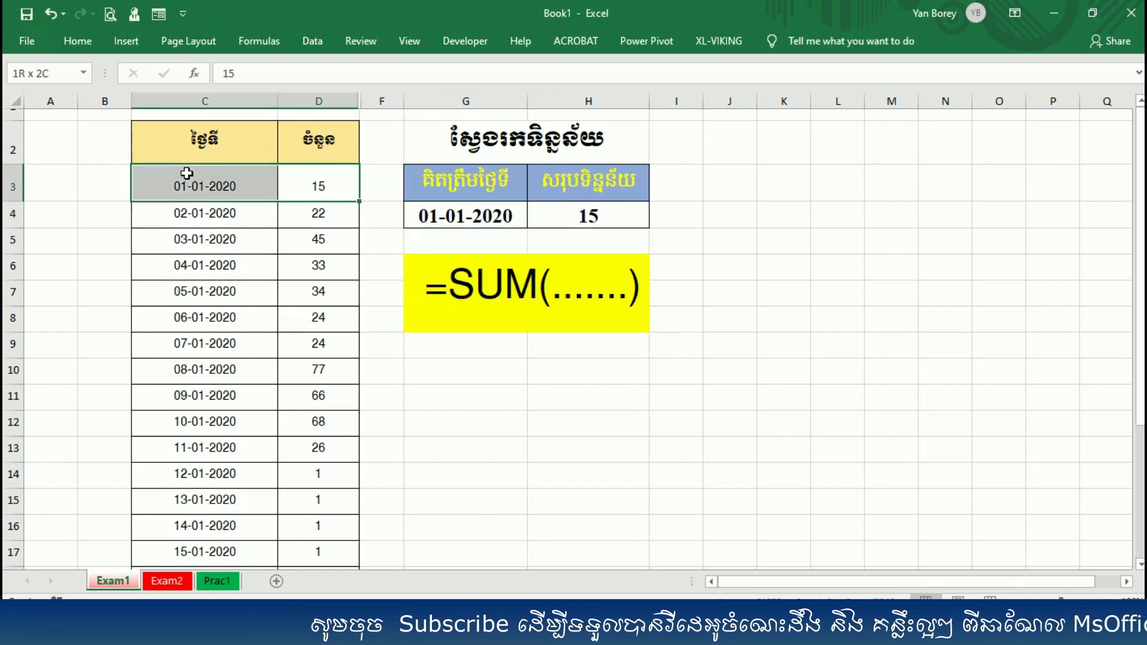
- Change G4's lookup date to 03-01-2020 and highlight the first three amounts, D3:D5
click(317, 186)
click(593, 219)
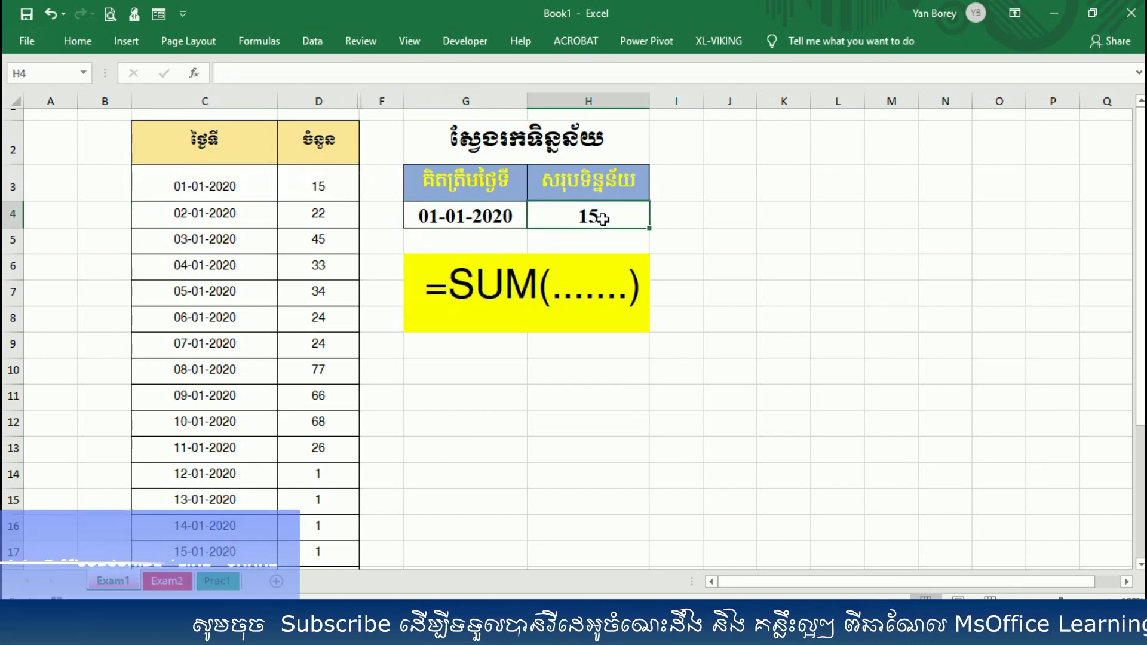
click(478, 218)
click(535, 222)
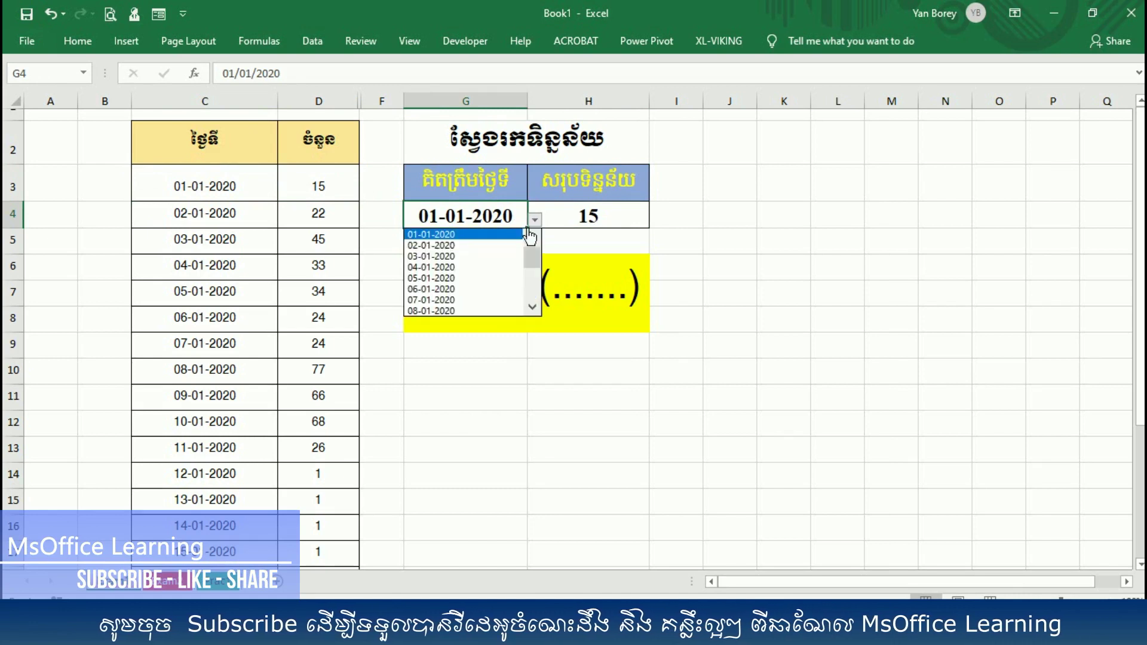
click(434, 257)
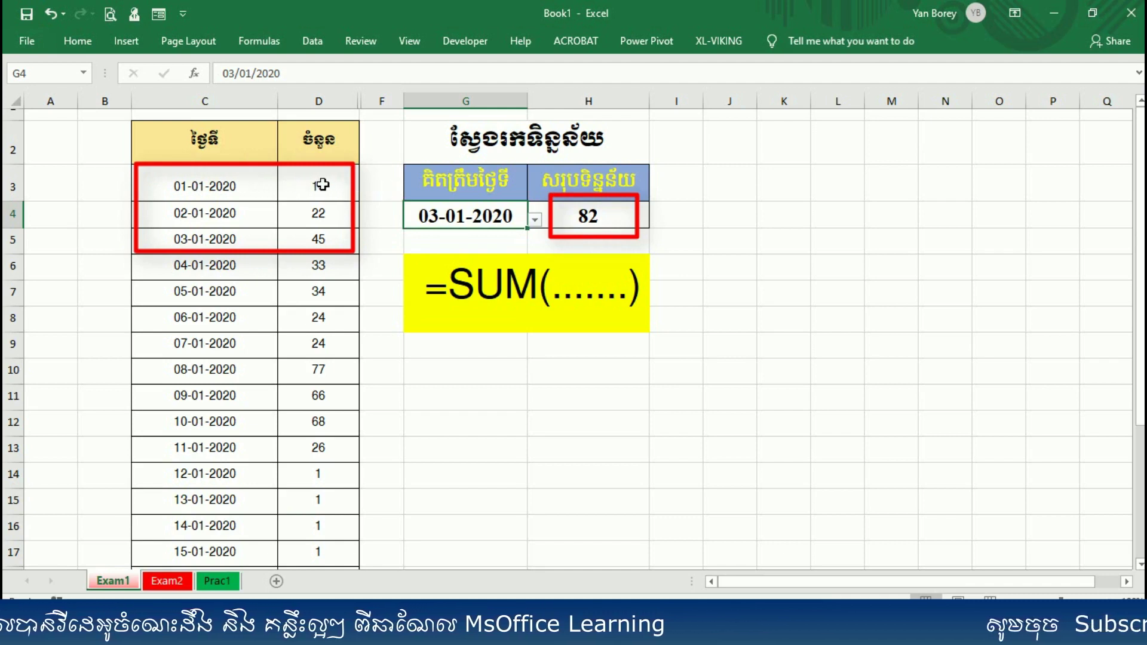
drag(320, 184, 318, 236)
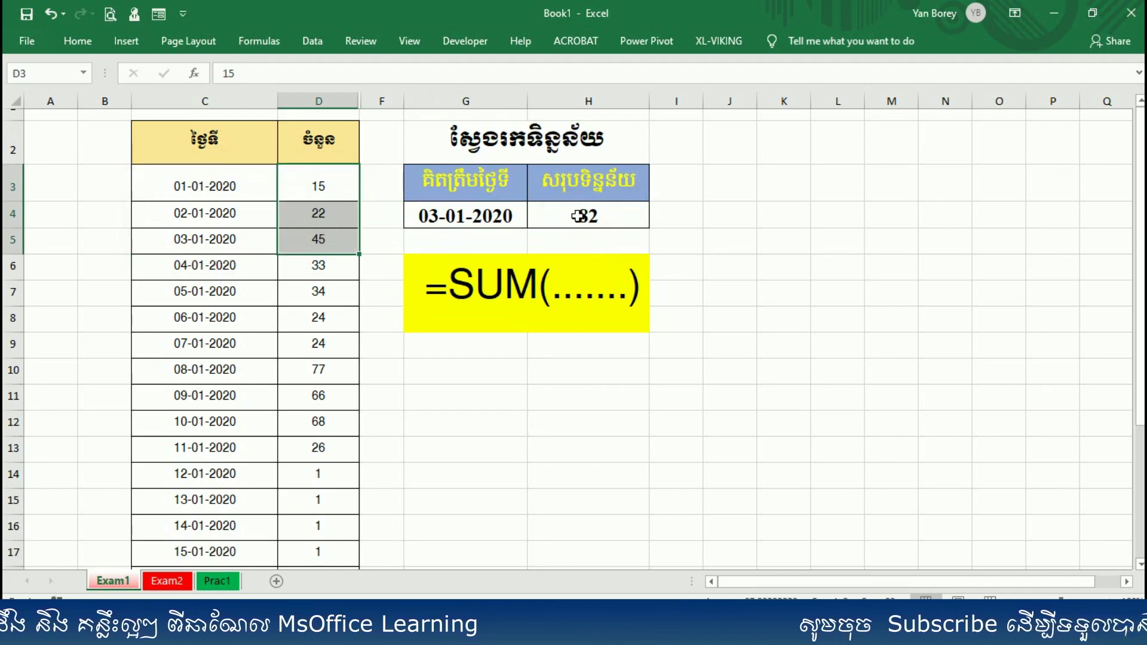
- Enter 10 as each of the first three amounts in D3:D5
click(333, 191)
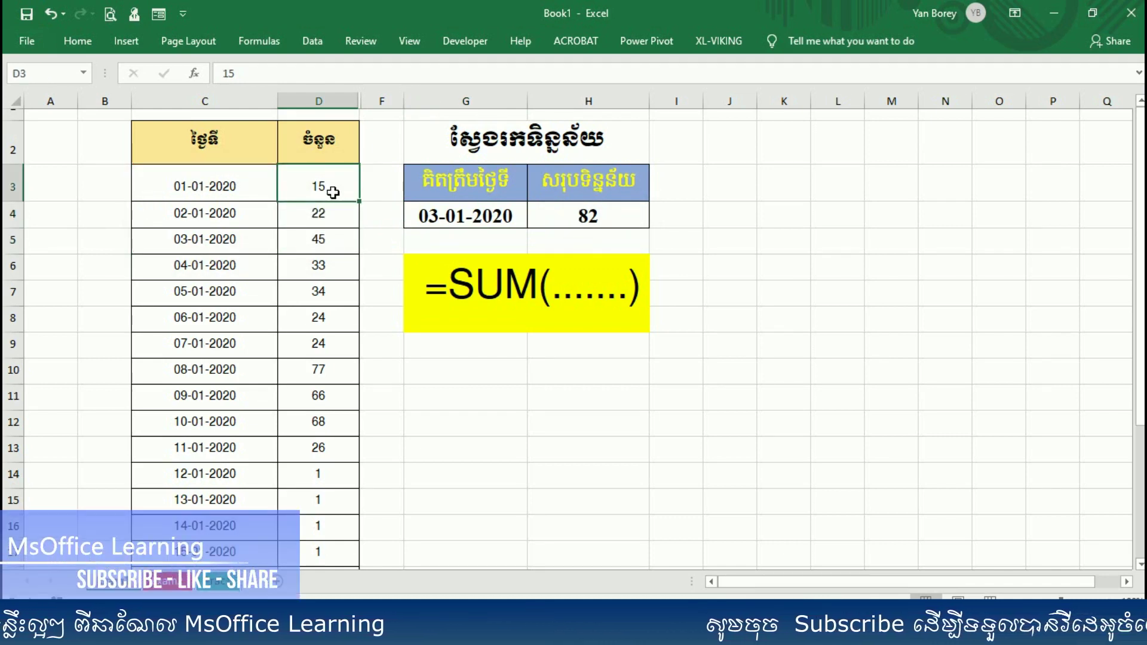
text(10)
key(Return)
text(10)
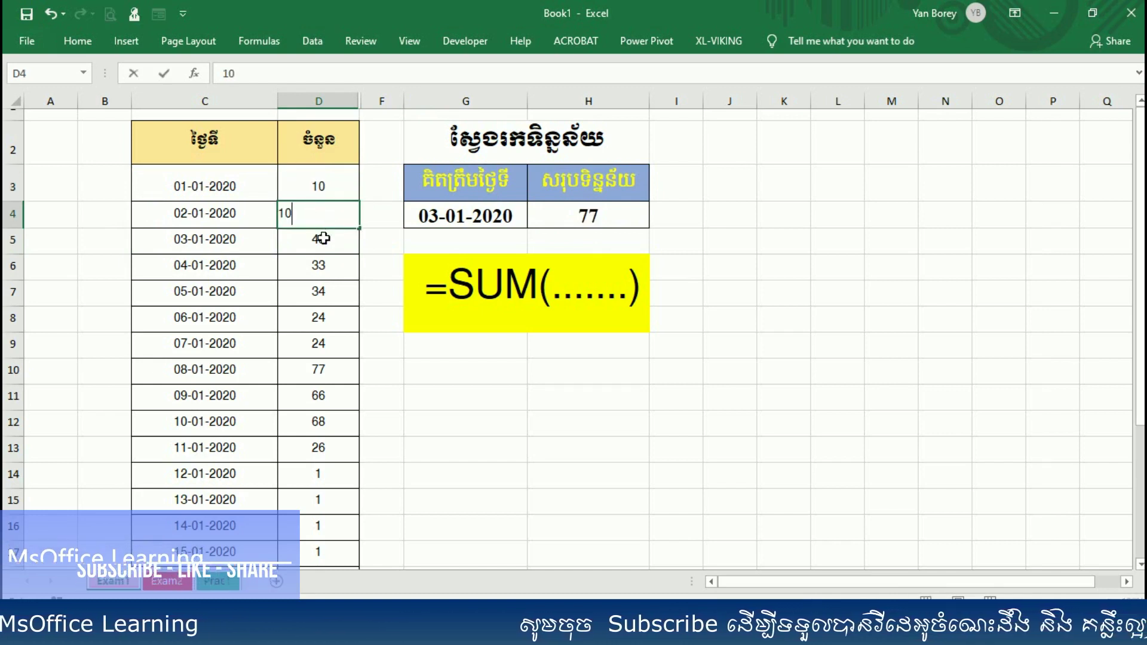
key(Return)
text(10)
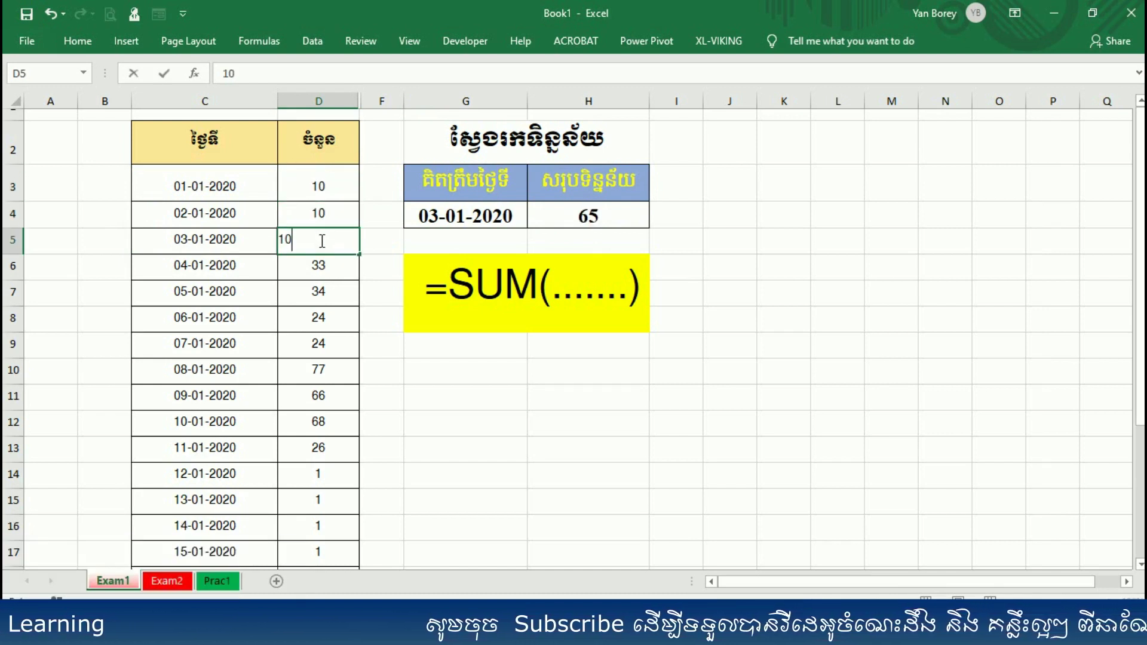
key(Return)
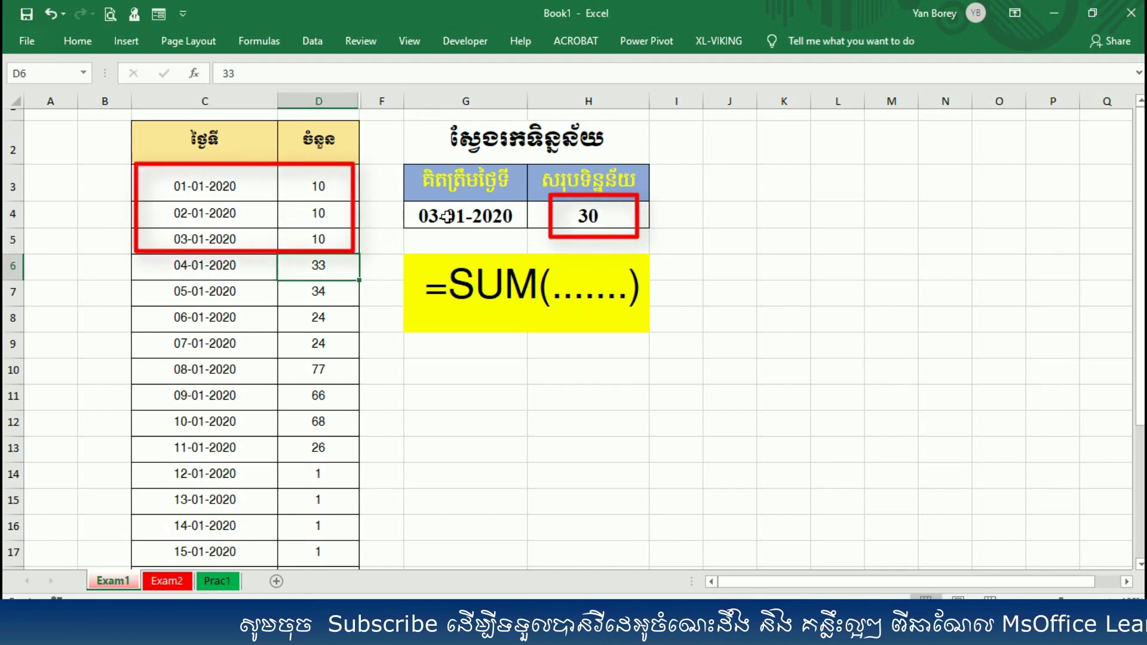
drag(321, 193, 323, 236)
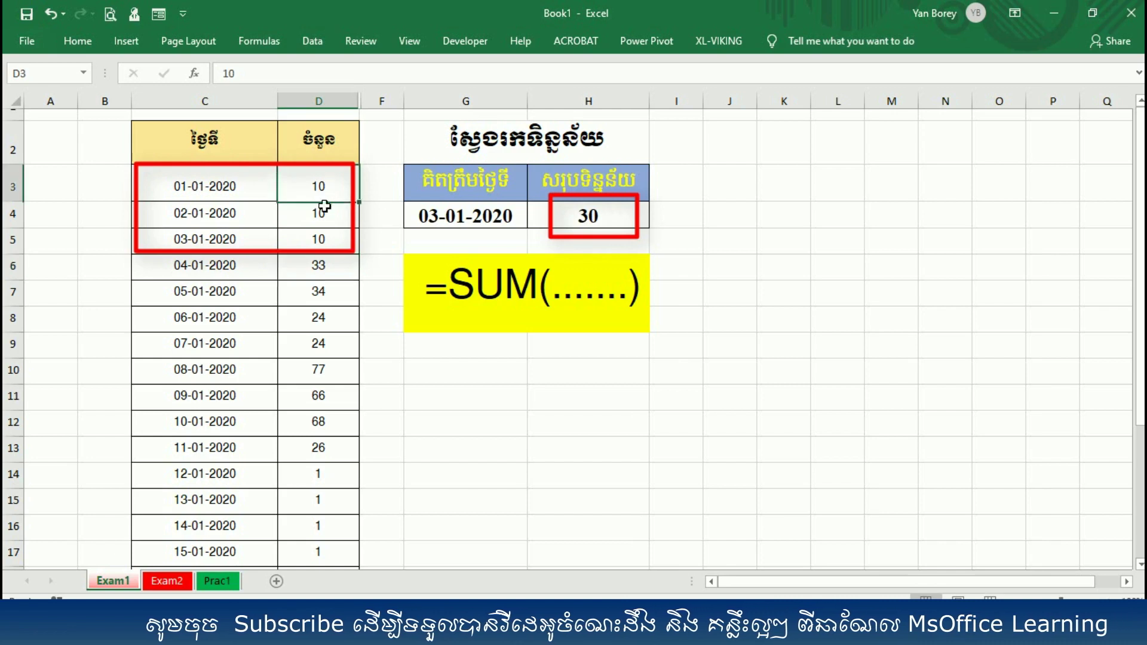
- Set G4's lookup date to 10-01-2020
click(461, 216)
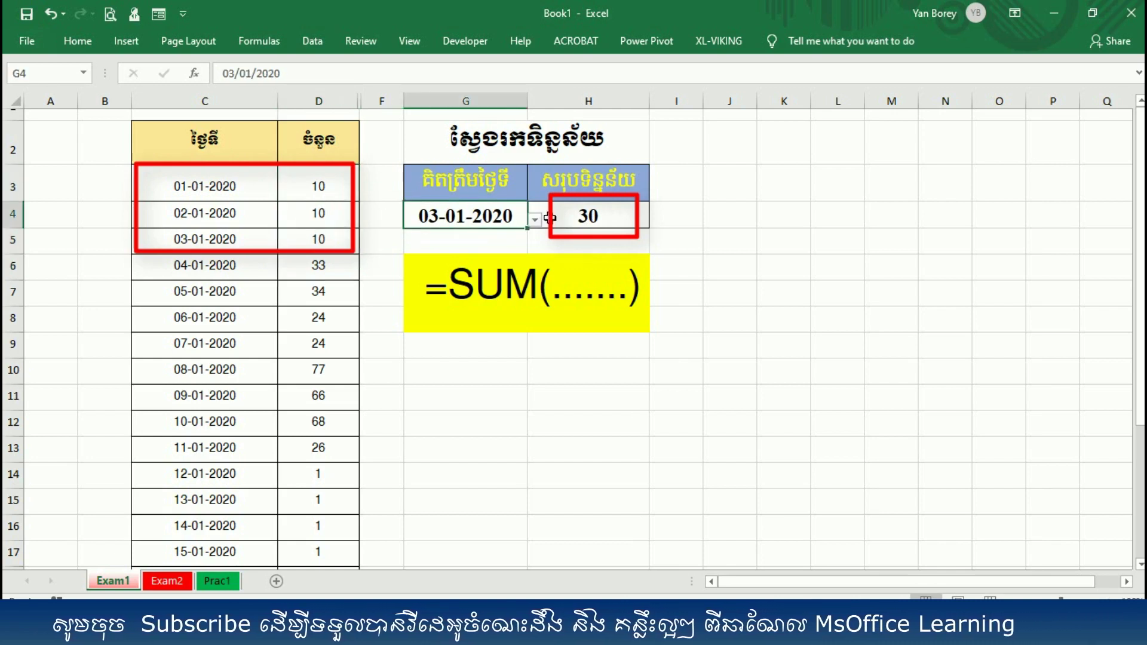
click(535, 219)
drag(532, 263, 531, 280)
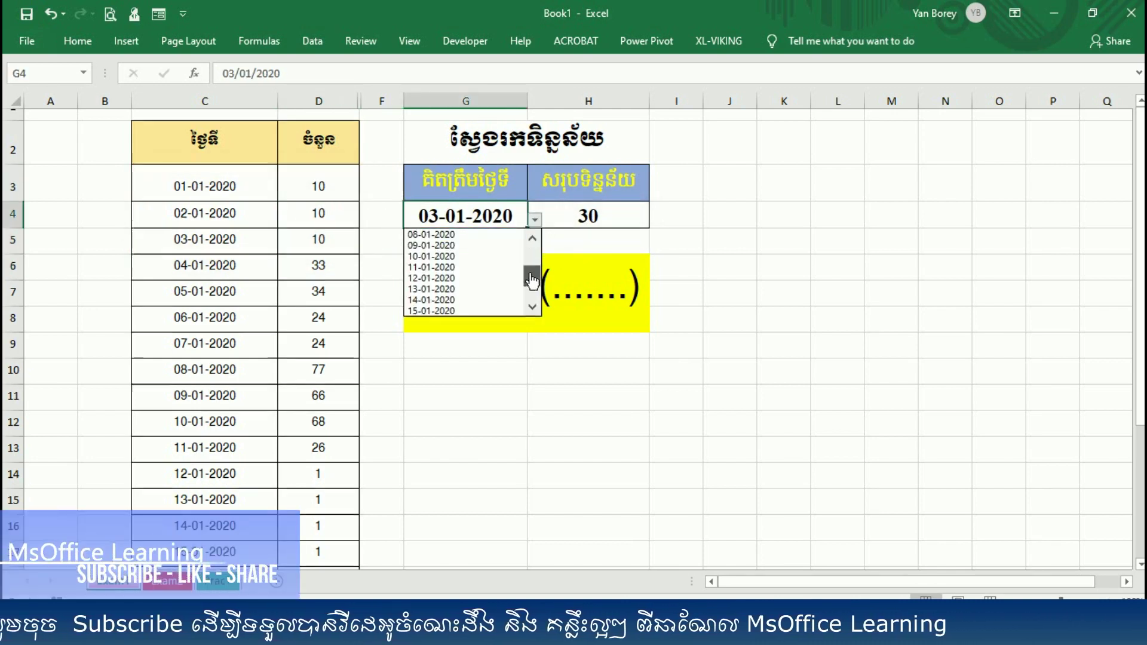
click(443, 256)
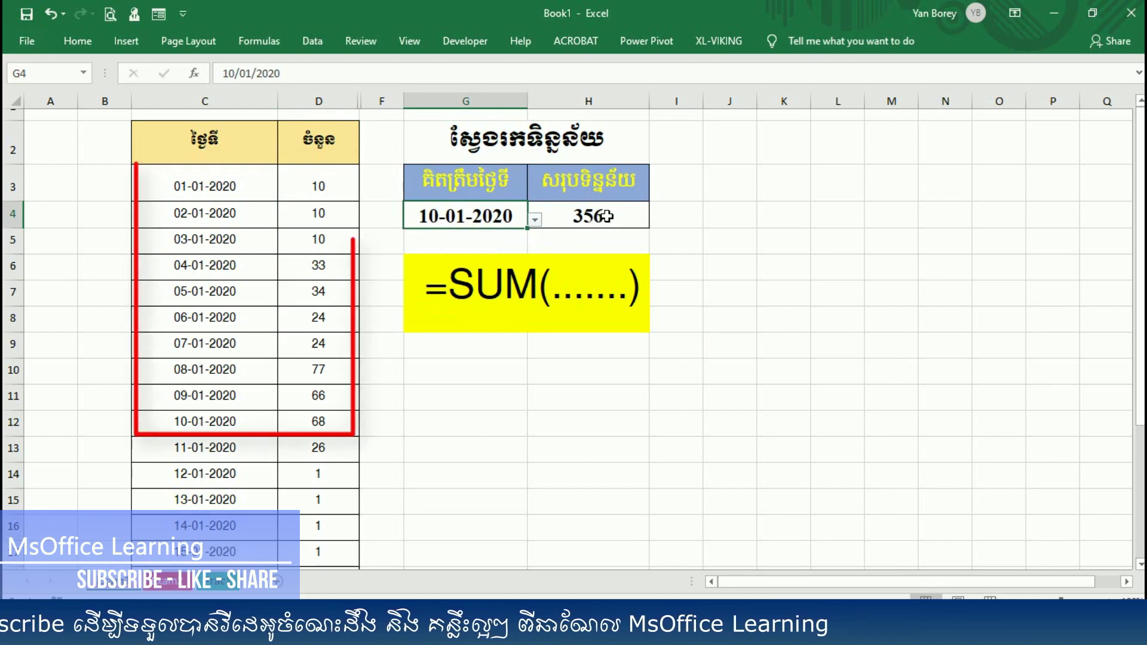
- Fill 10 down D5:D12 with Ctrl+D and check that the H4 total reads 100
click(334, 239)
drag(352, 245, 345, 426)
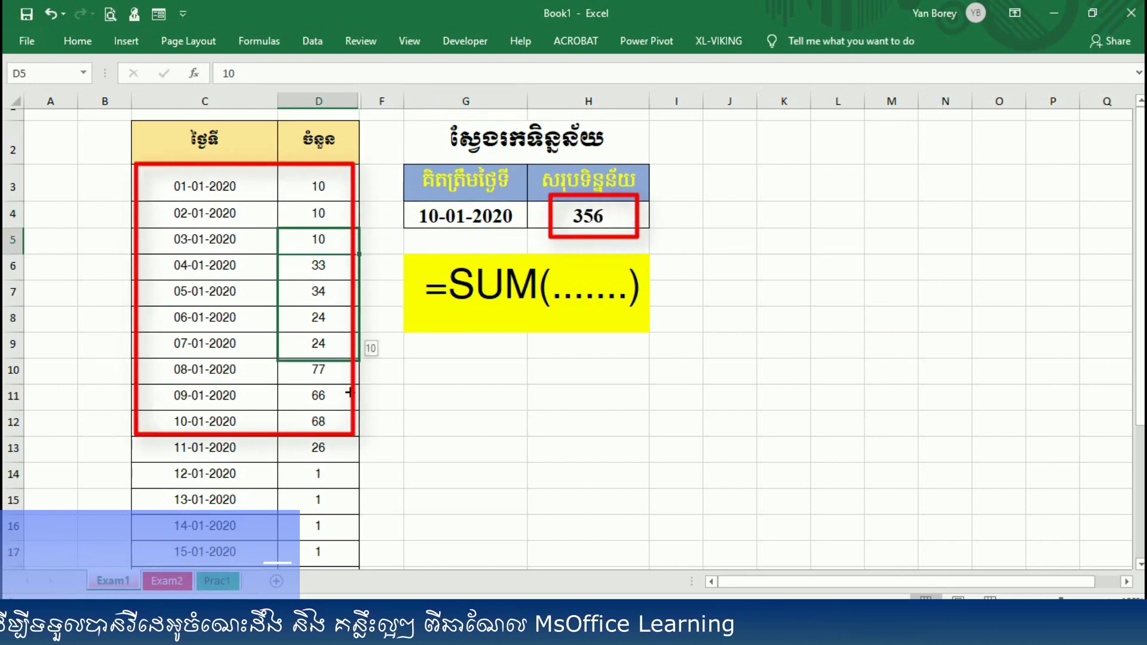
key(ctrl+d)
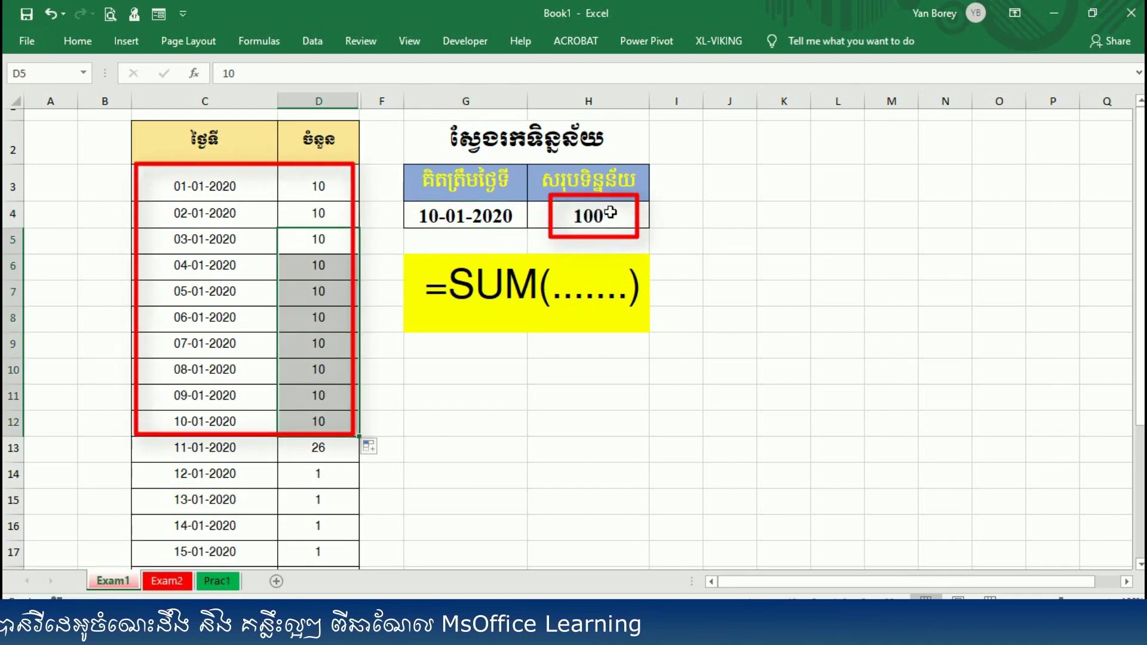
drag(316, 186, 317, 419)
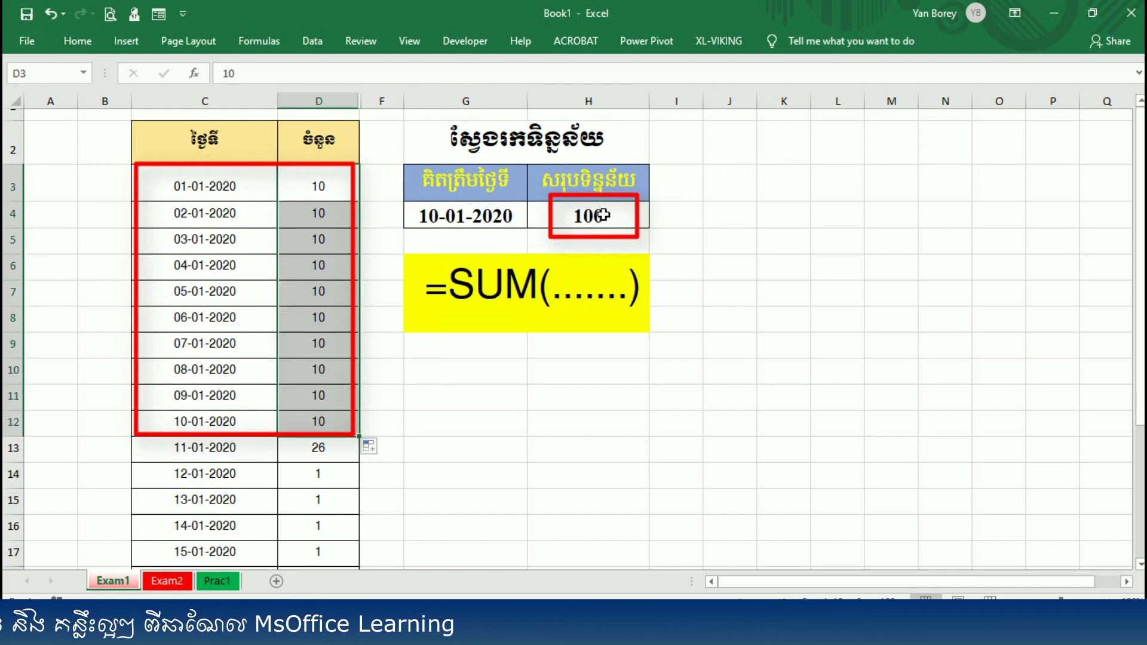
click(691, 272)
click(573, 216)
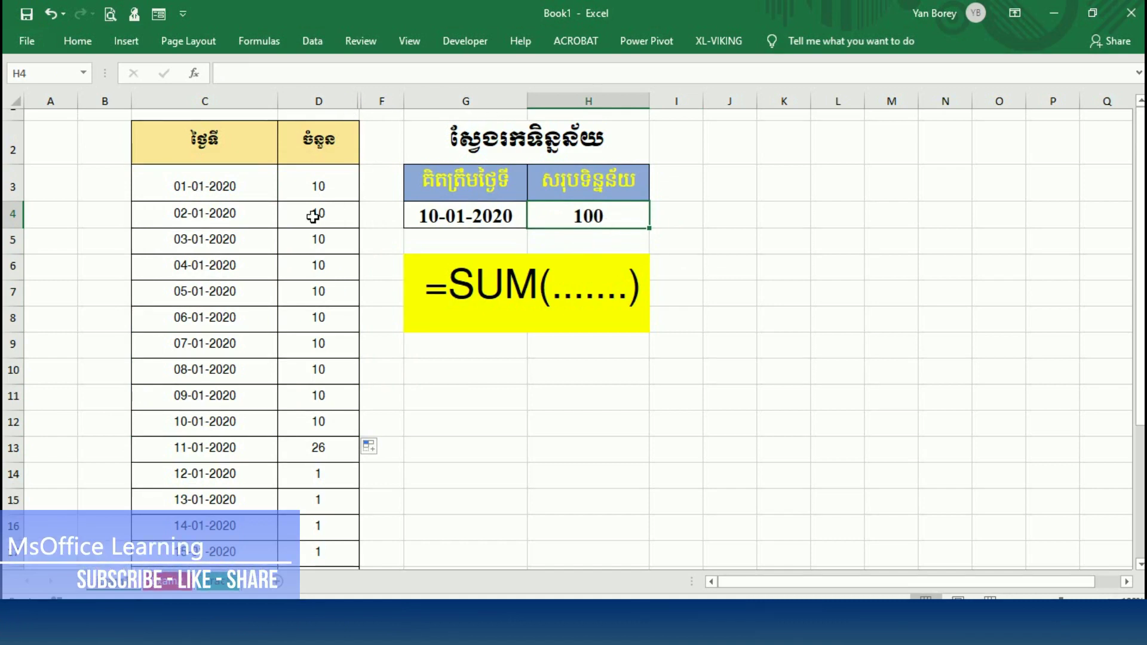
- Move to blank Sheet4 and widen column D
click(517, 366)
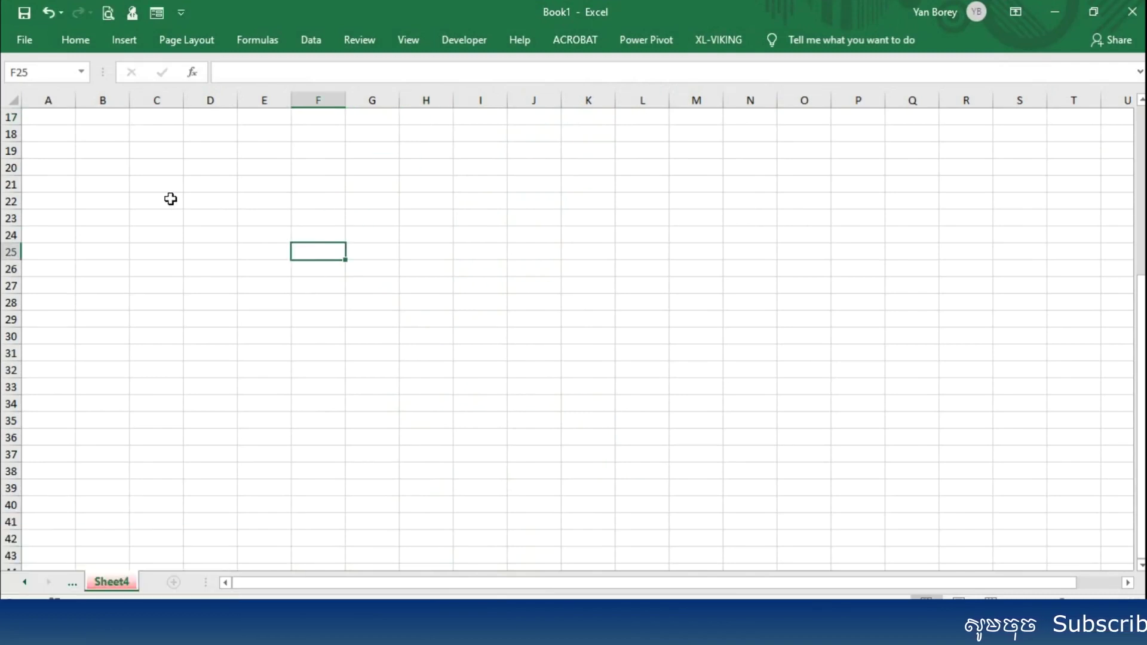
click(170, 200)
click(419, 374)
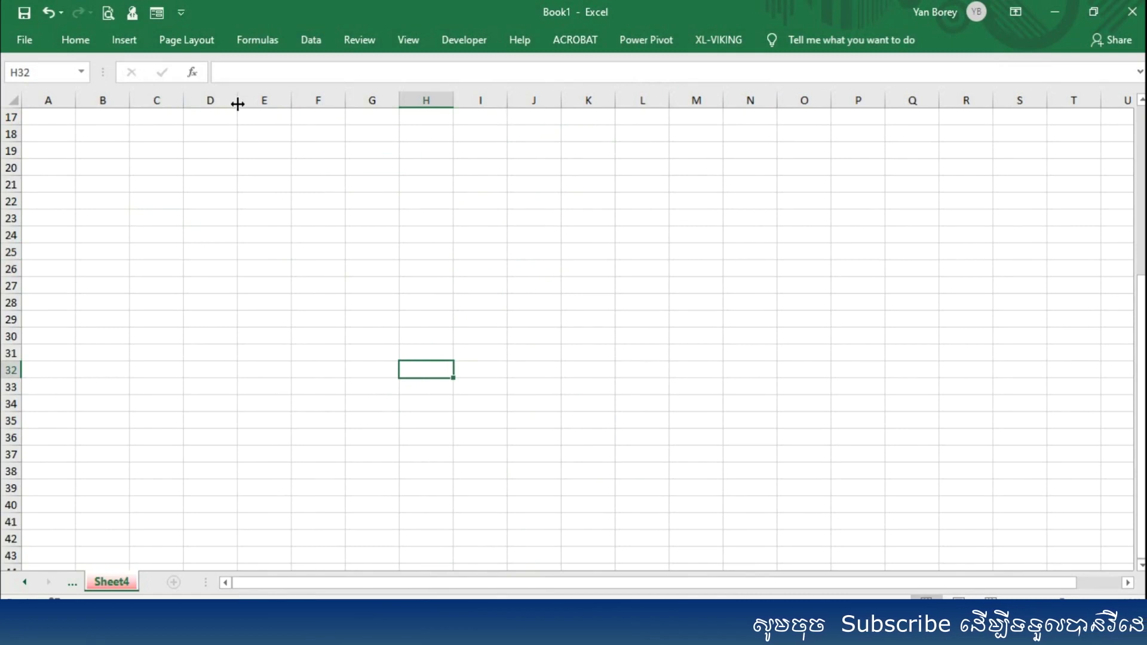
drag(237, 104, 266, 112)
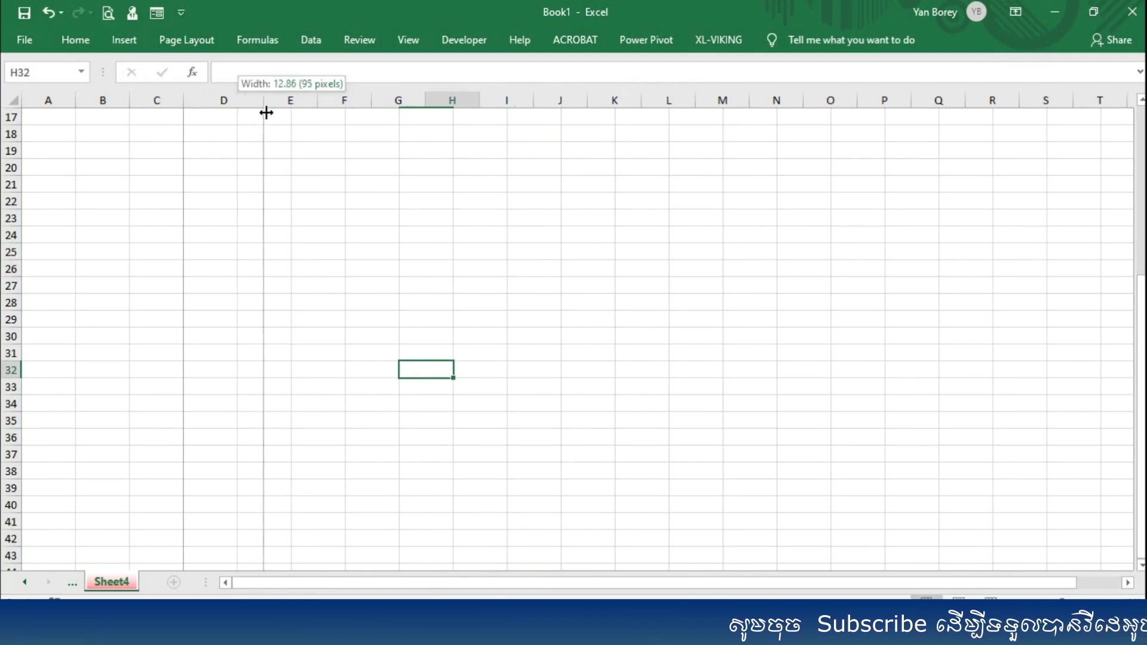
- Type the Khmer date heading into cell D21
click(203, 185)
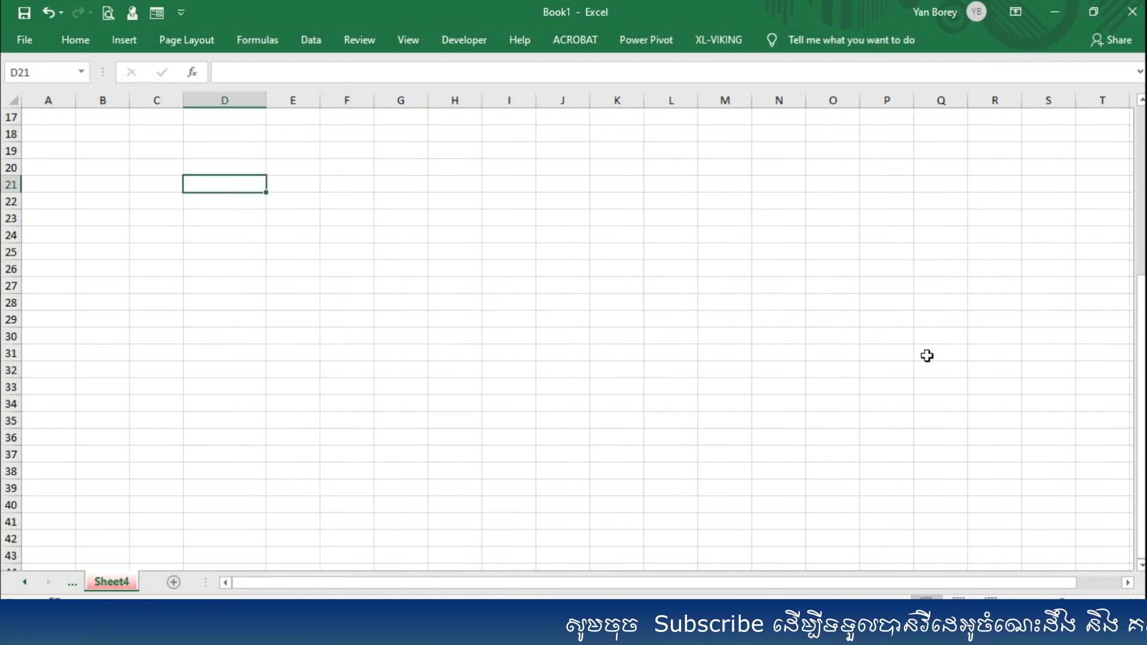
text(ka)
key(BackSpace)
key(BackSpace)
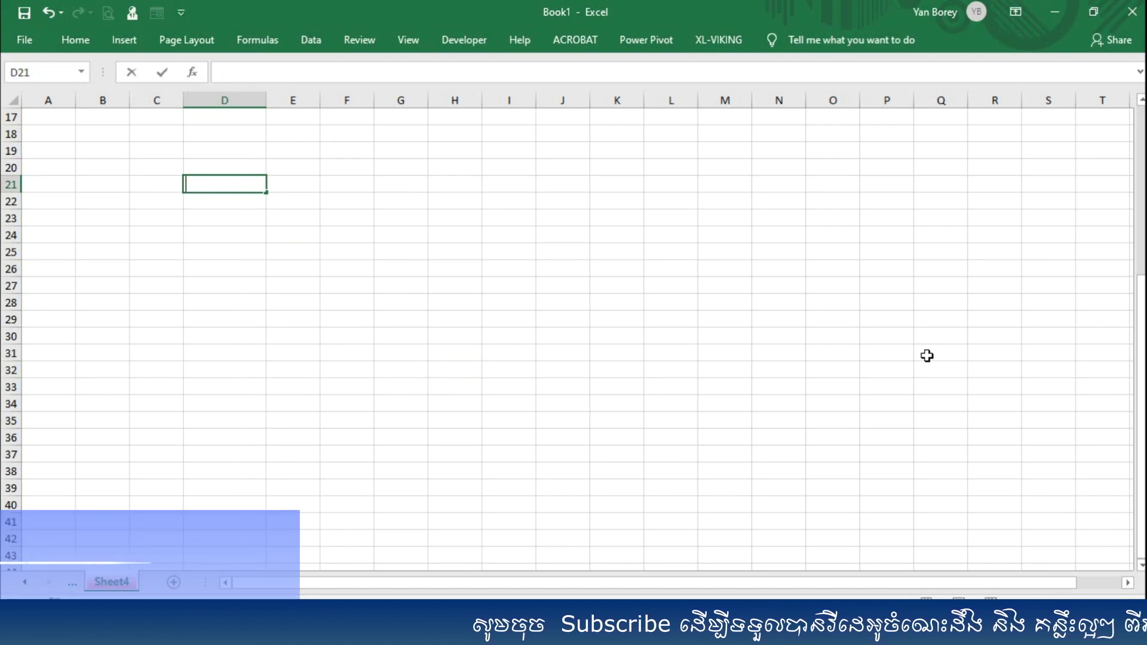
text(កាលបរ)
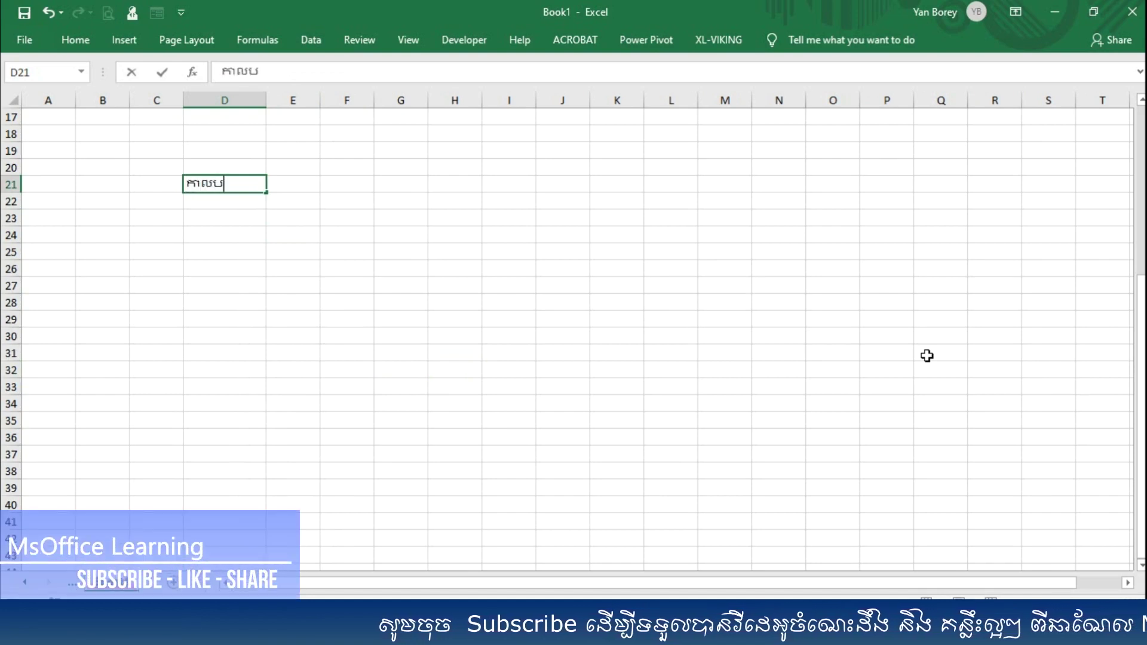
text(ិច)
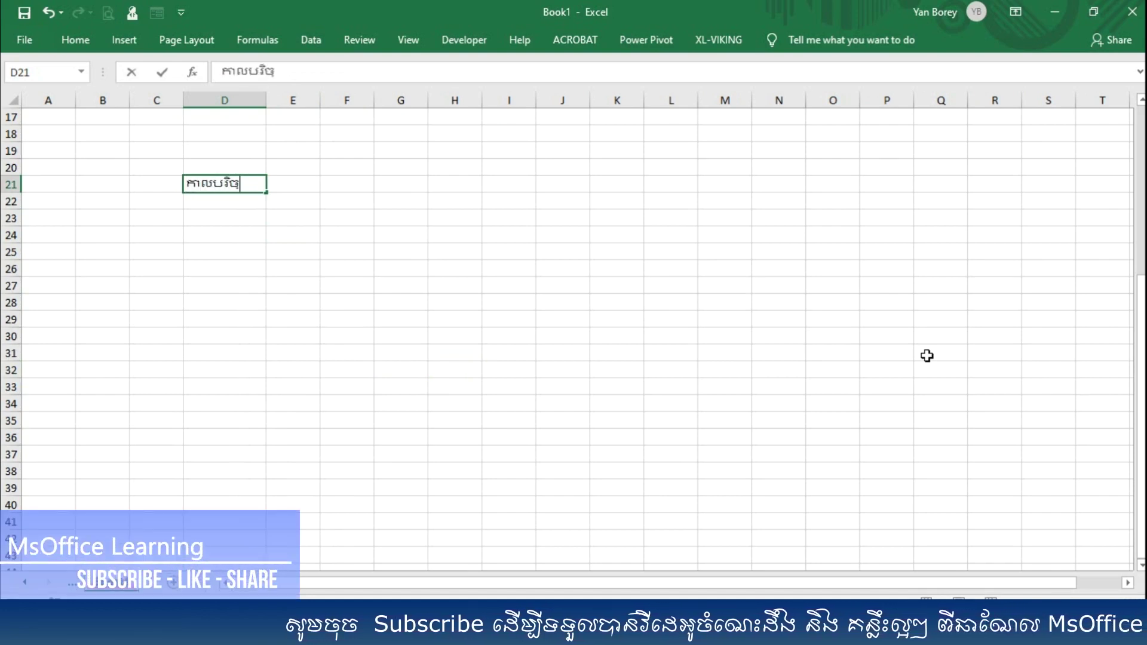
text(្ឆេទ)
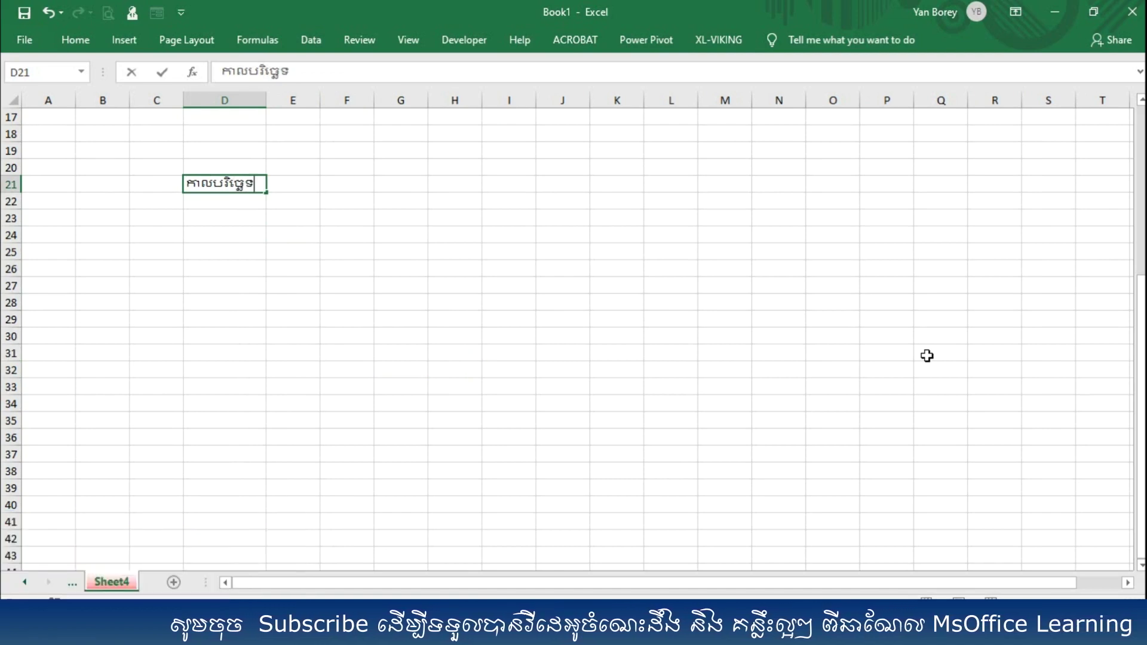
key(Tab)
- Add the Khmer amount heading in E21, give the whole sheet Khmer OS Content font, and centre
text(ចំ)
key(Tab)
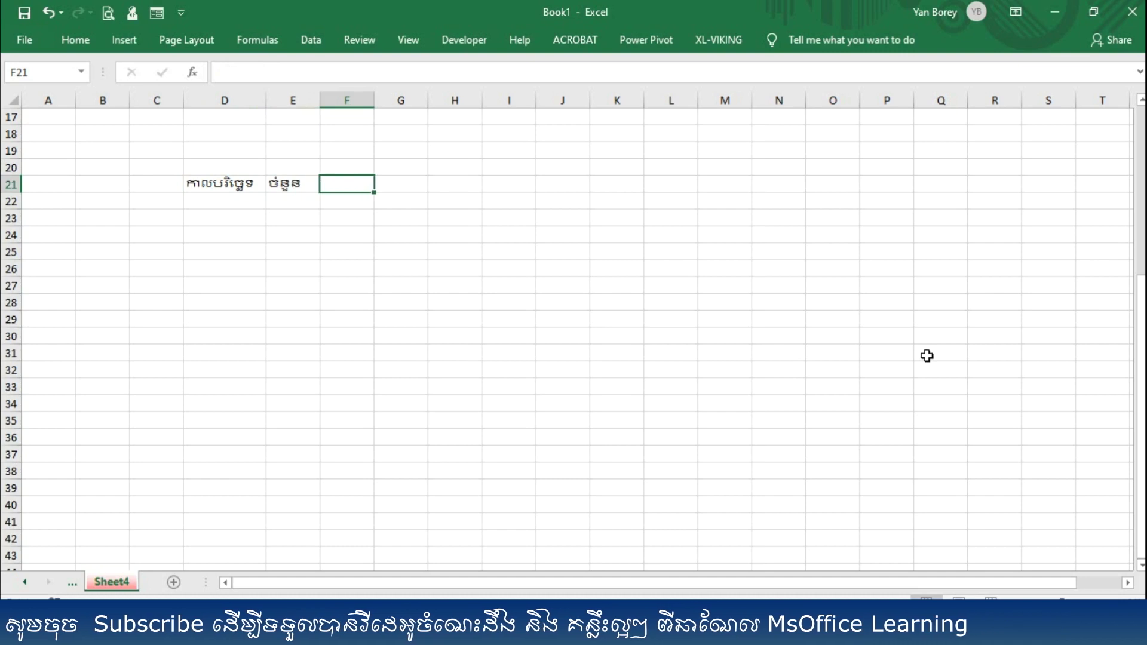
click(13, 100)
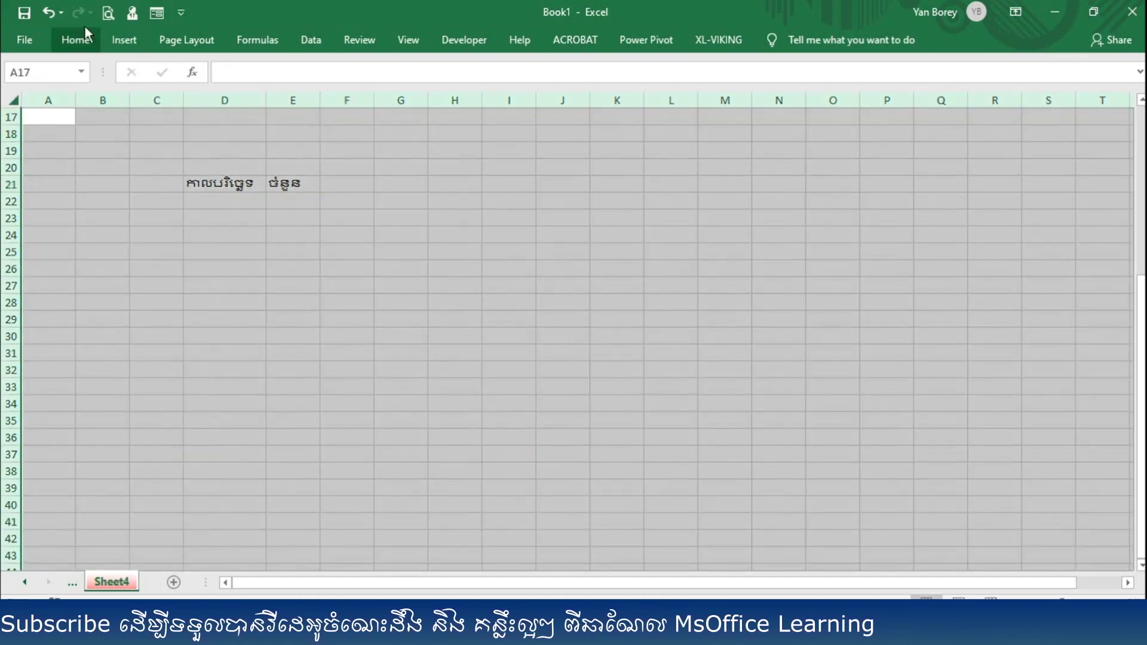
click(225, 74)
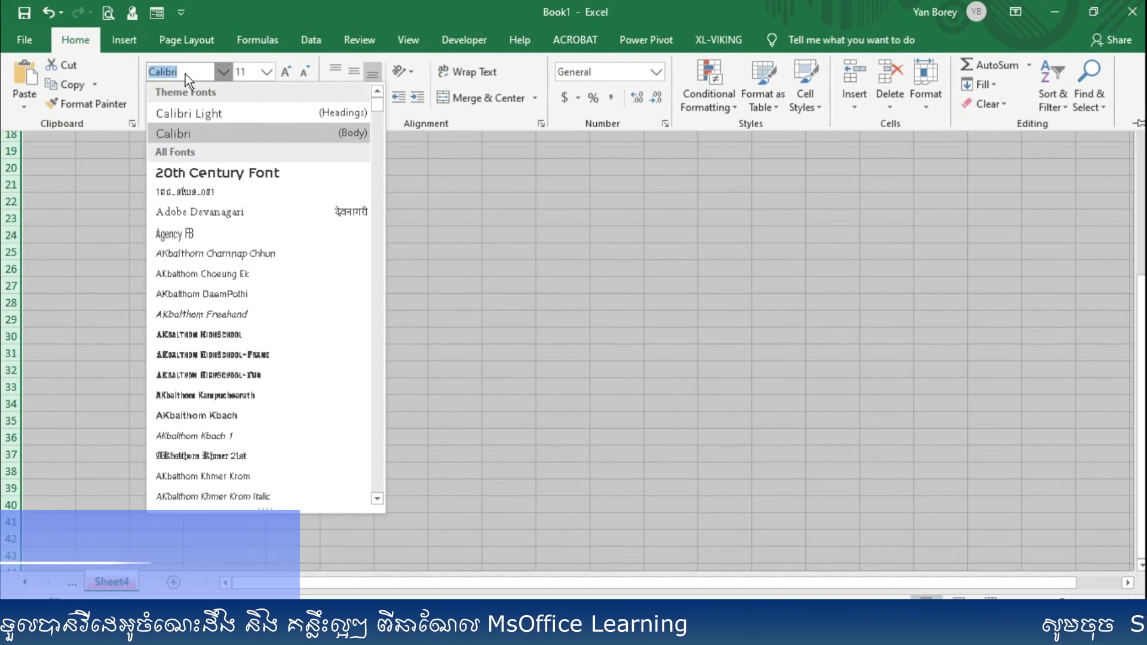
text(Khmerf oS)
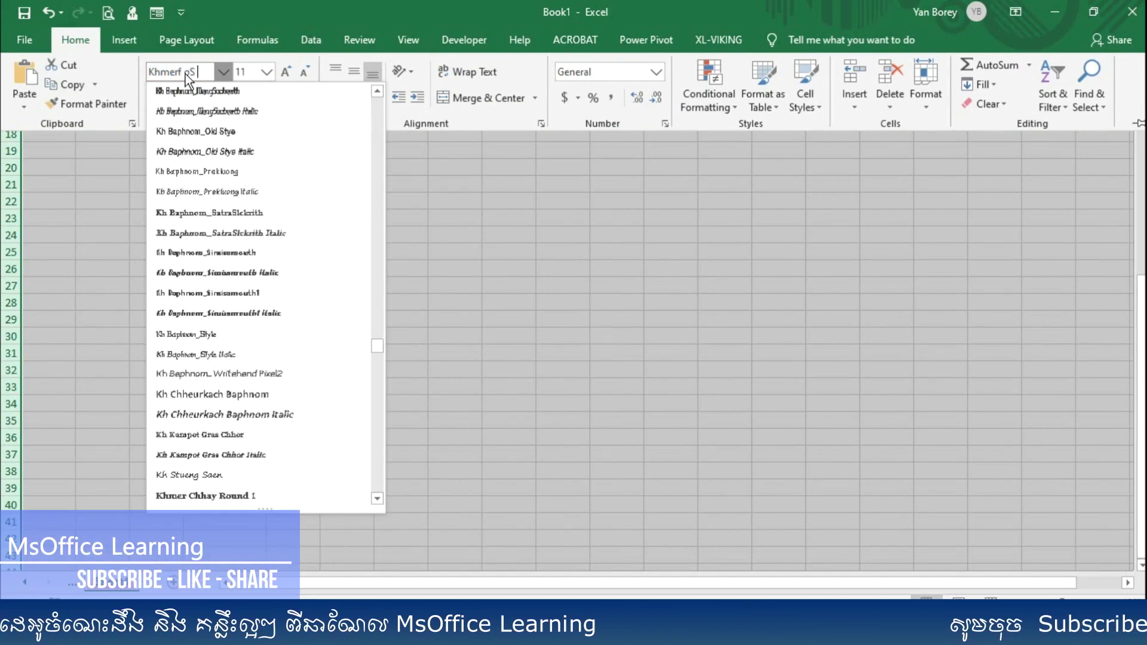
key(BackSpace)
key(BackSpace)
key(BackSpace)
key(BackSpace)
text( OS Con)
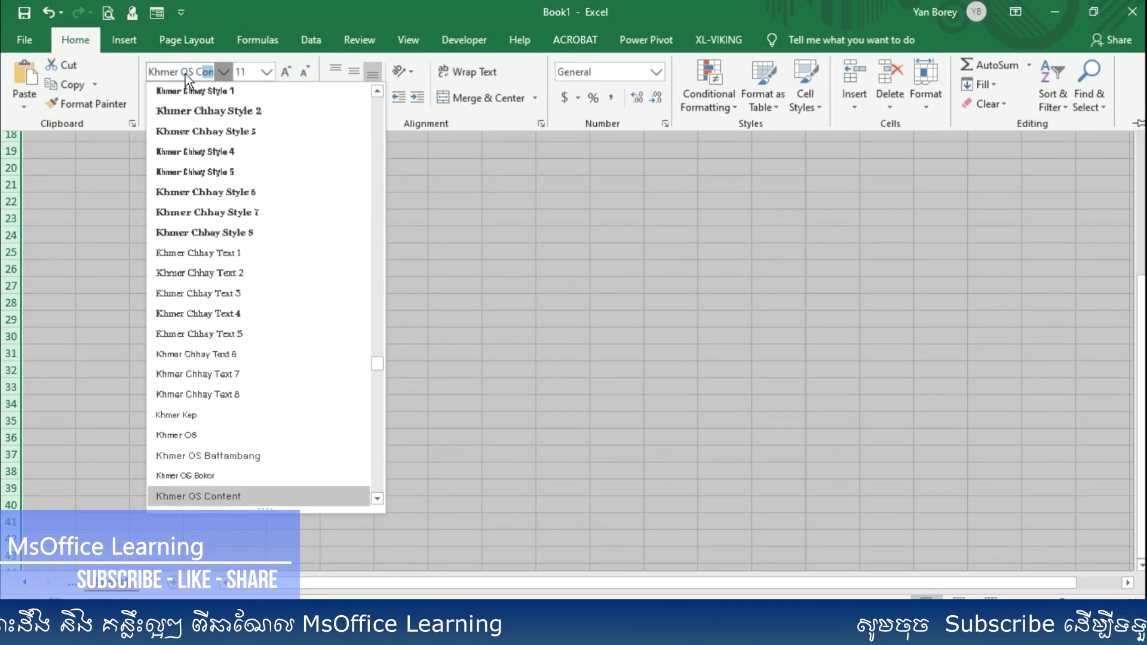
key(Return)
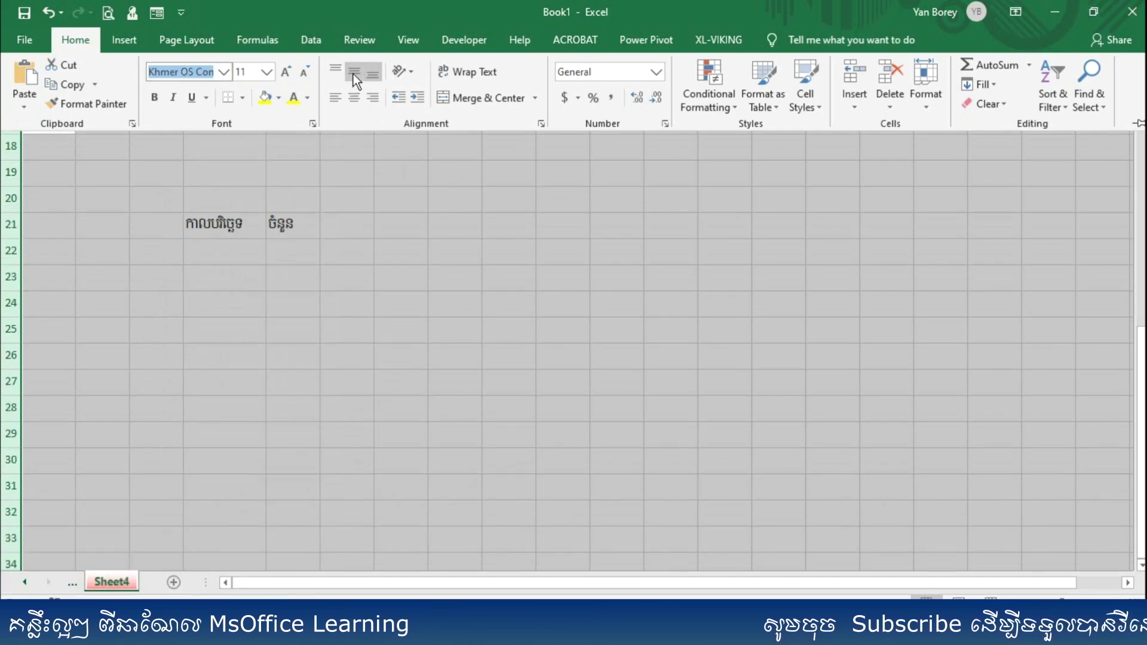
click(353, 96)
- Widen column D further and delete the empty rows 17 to 20
click(276, 117)
drag(266, 101, 289, 100)
drag(11, 122, 11, 200)
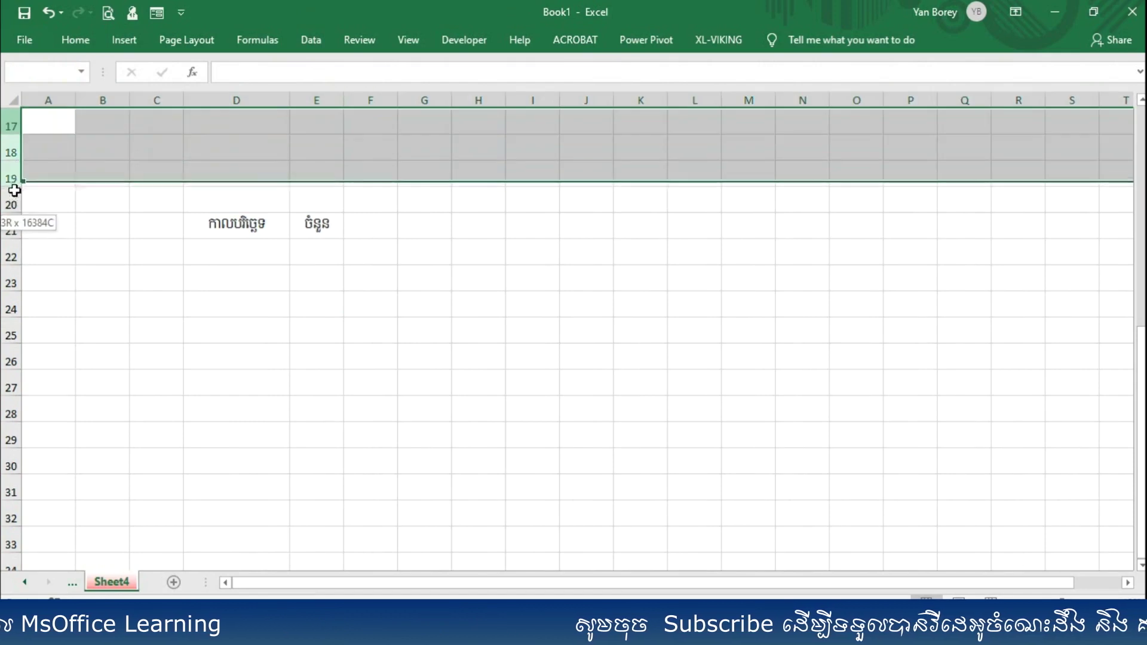
right_click(11, 197)
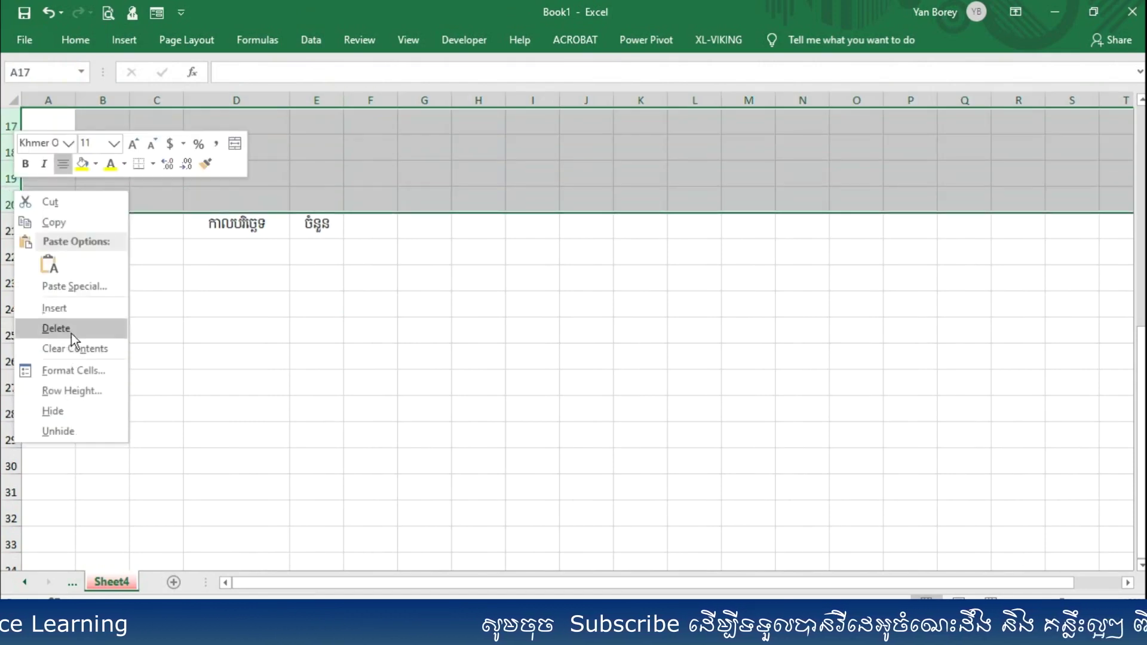
click(70, 330)
- Make the heading row 17 taller
click(231, 130)
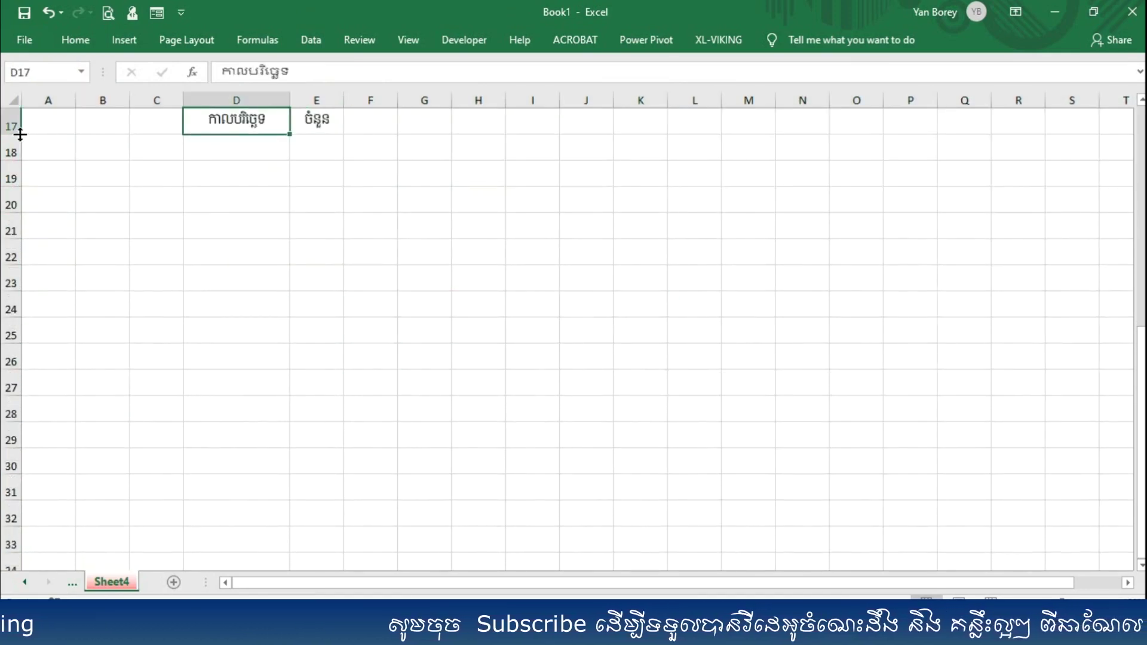
drag(20, 134, 21, 148)
click(364, 215)
click(237, 168)
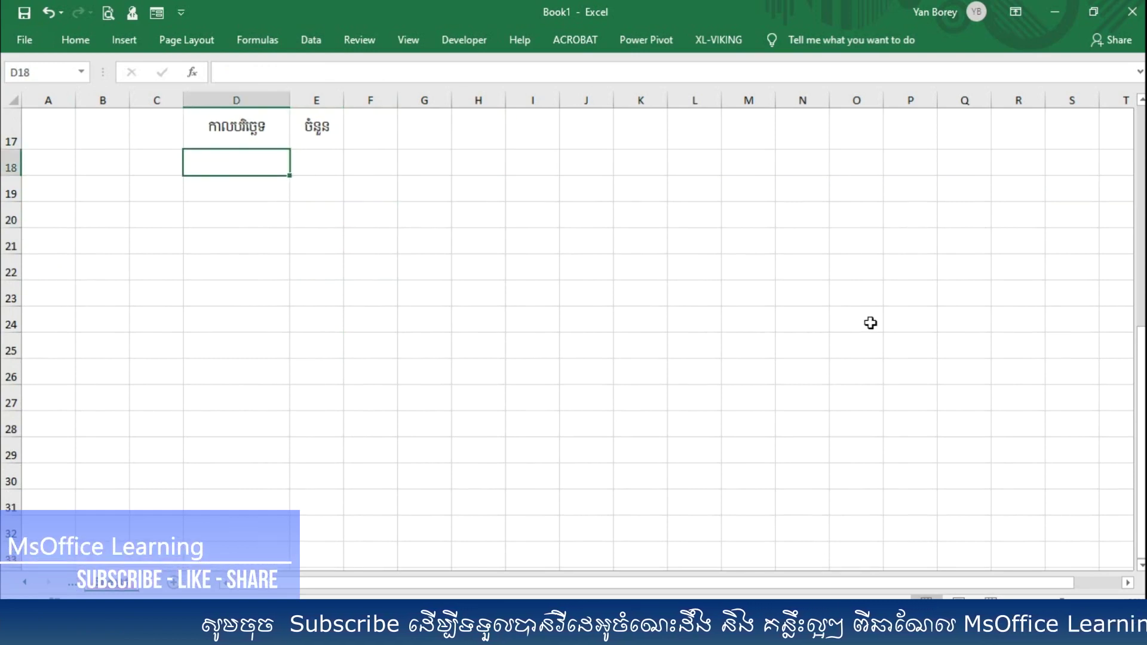
- Enter the first date 1-1-2020 in D18
text(1-1-200)
key(BackSpace)
text(20)
key(Return)
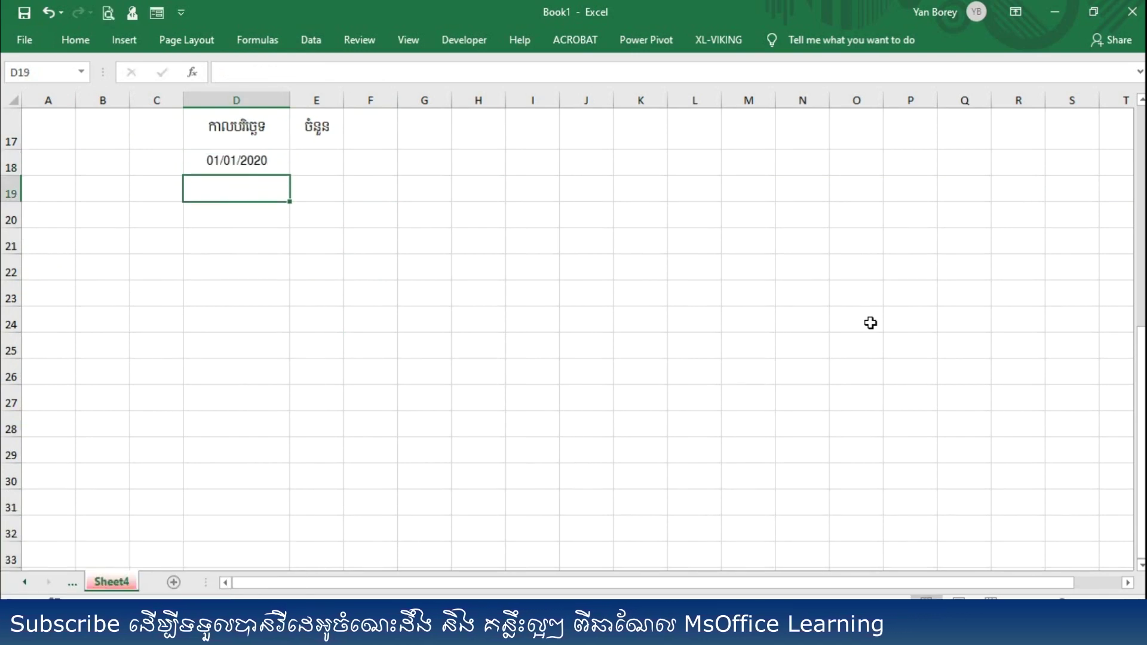
- Give D18 the custom number format dd-mm-yyyy so it shows 01-01-2020
click(246, 158)
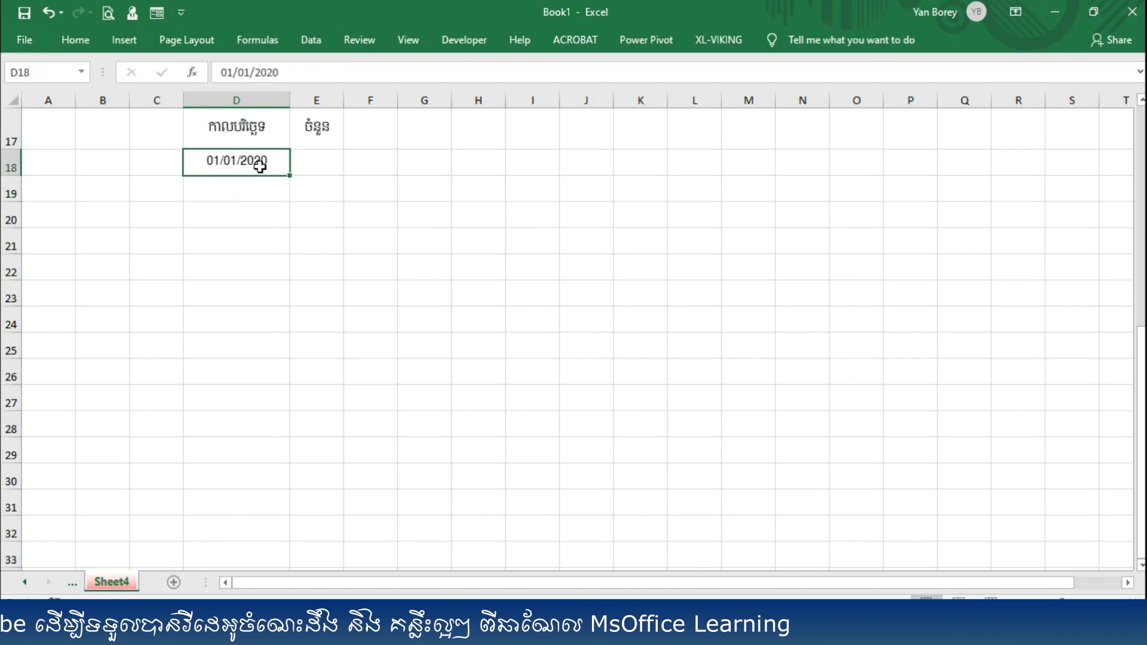
right_click(247, 162)
click(337, 468)
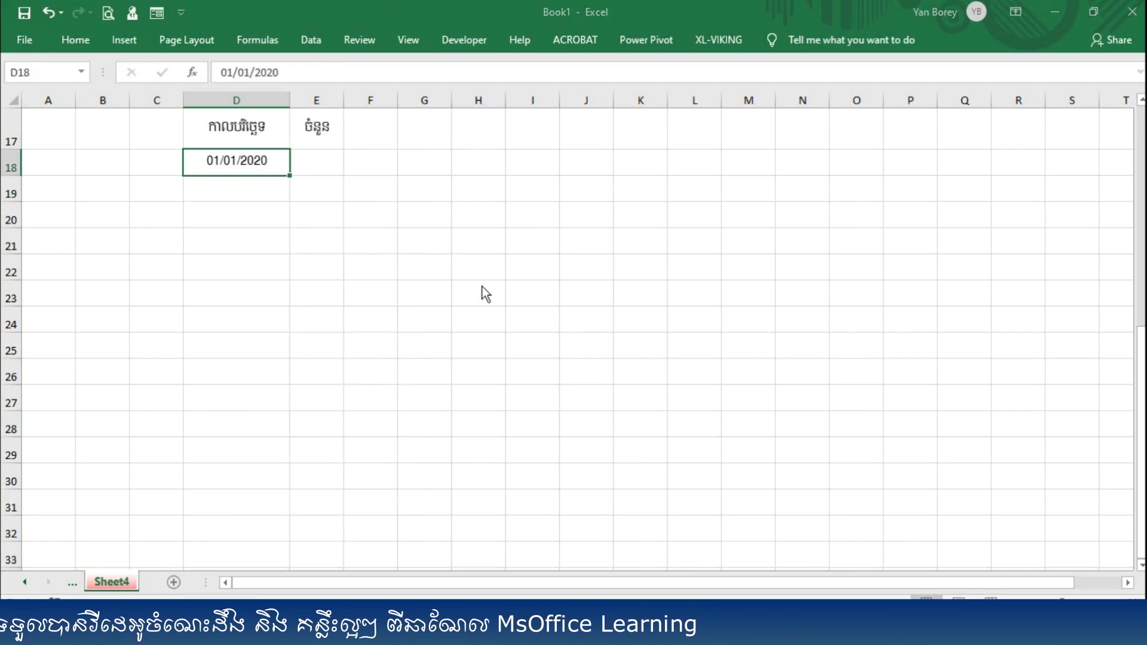
click(149, 241)
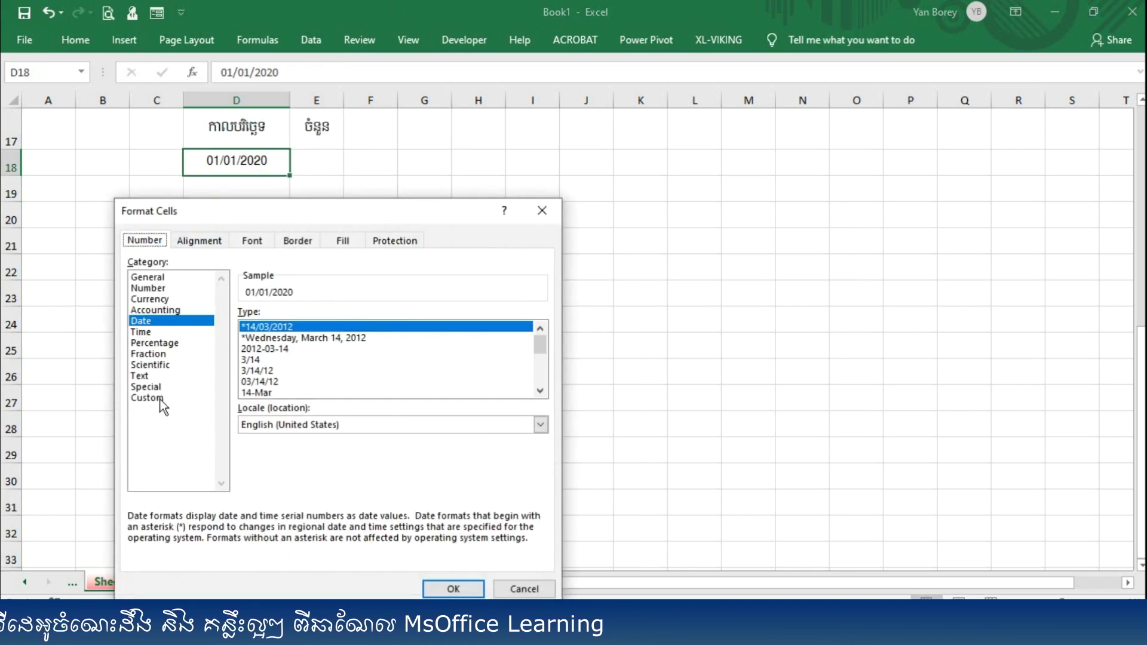
click(155, 397)
drag(305, 327, 138, 326)
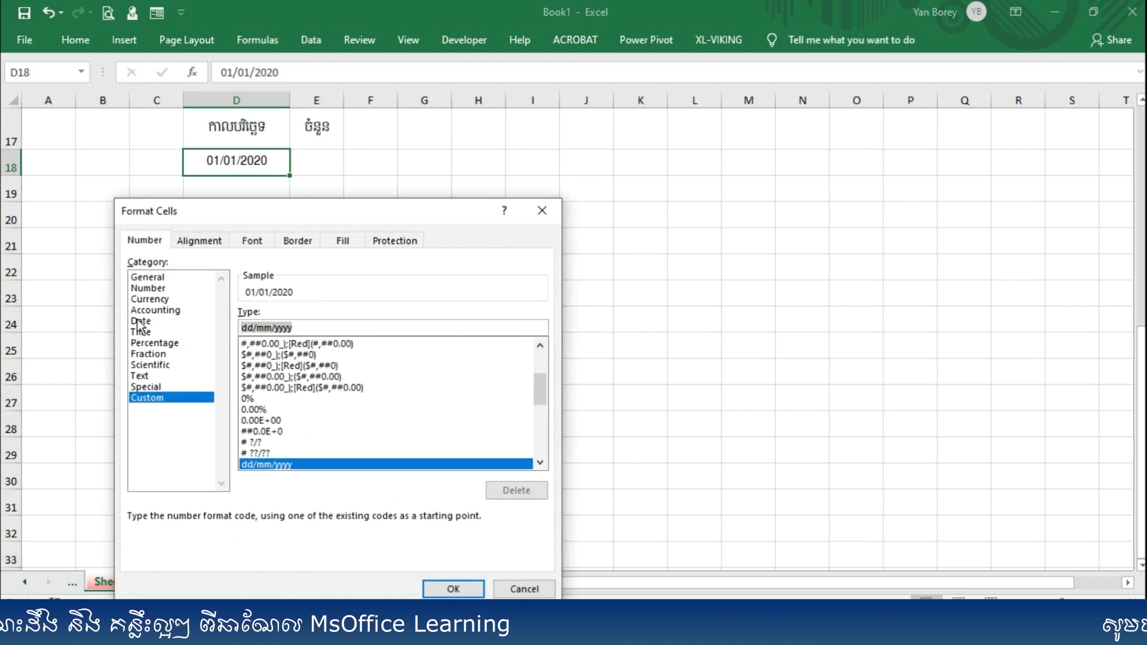
text(d-mm-)
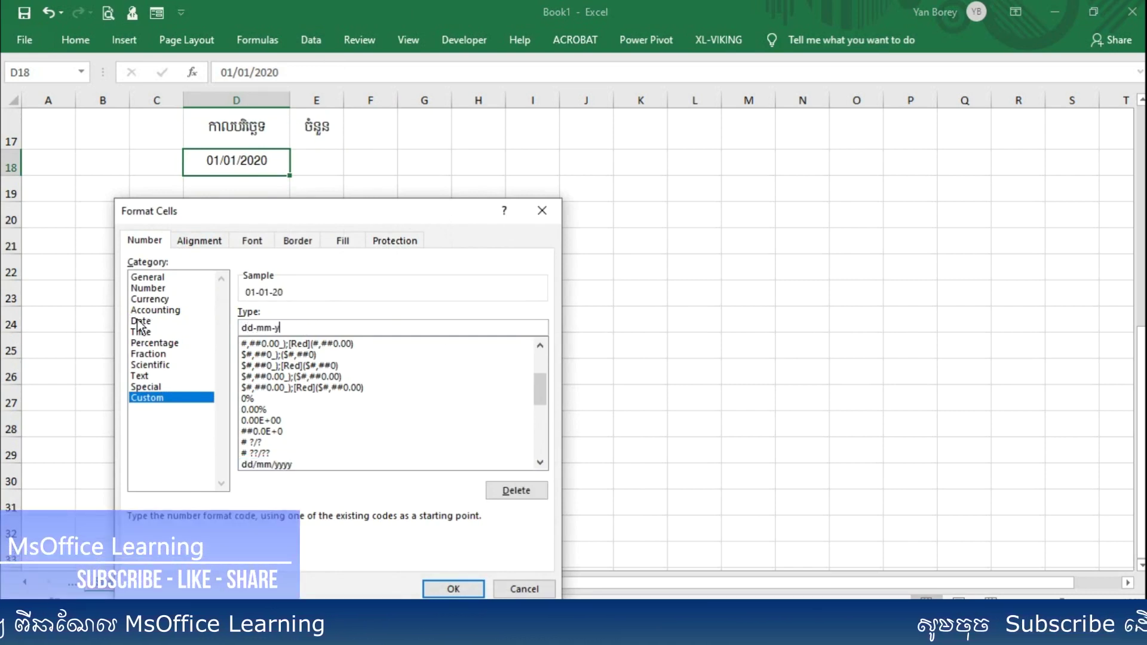
key(Return)
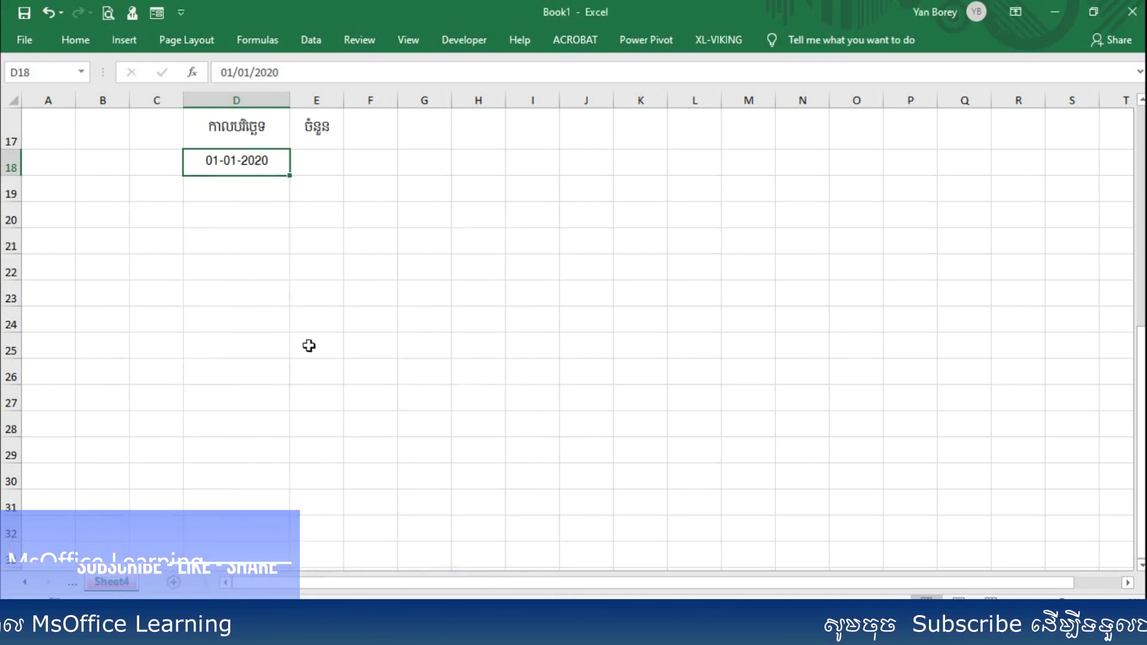
- Fill dates down to 11-01-2020 in D28 and an amount of 10 in E18:E28
drag(289, 175, 235, 438)
click(409, 418)
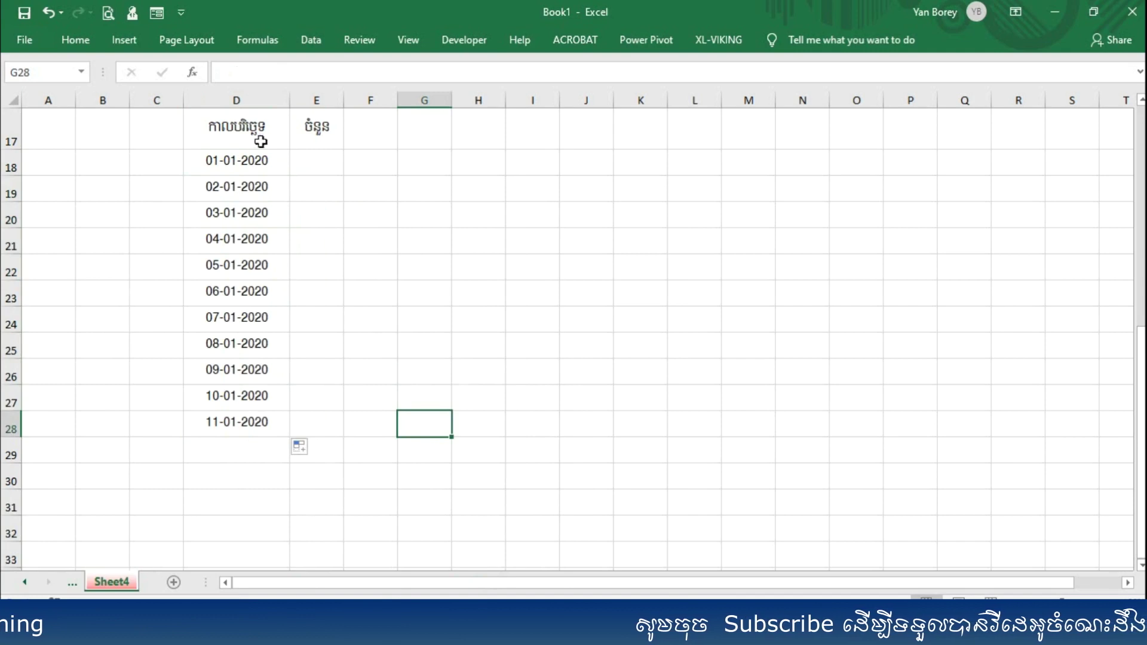
click(312, 161)
text(1)
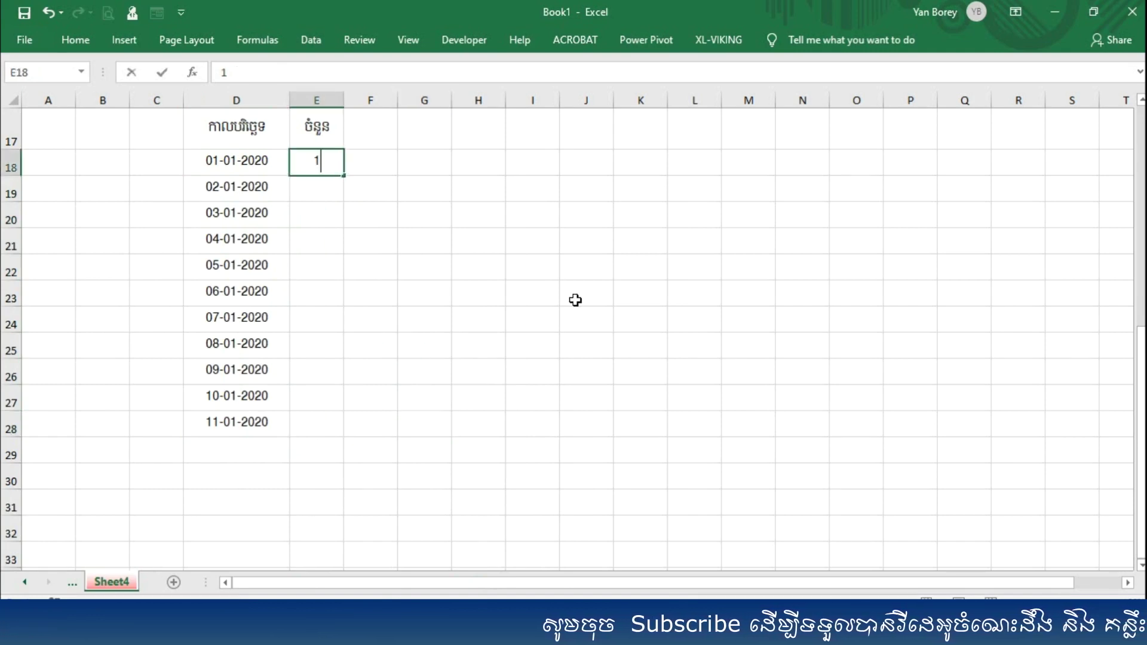
text(0)
drag(469, 239, 421, 241)
click(329, 167)
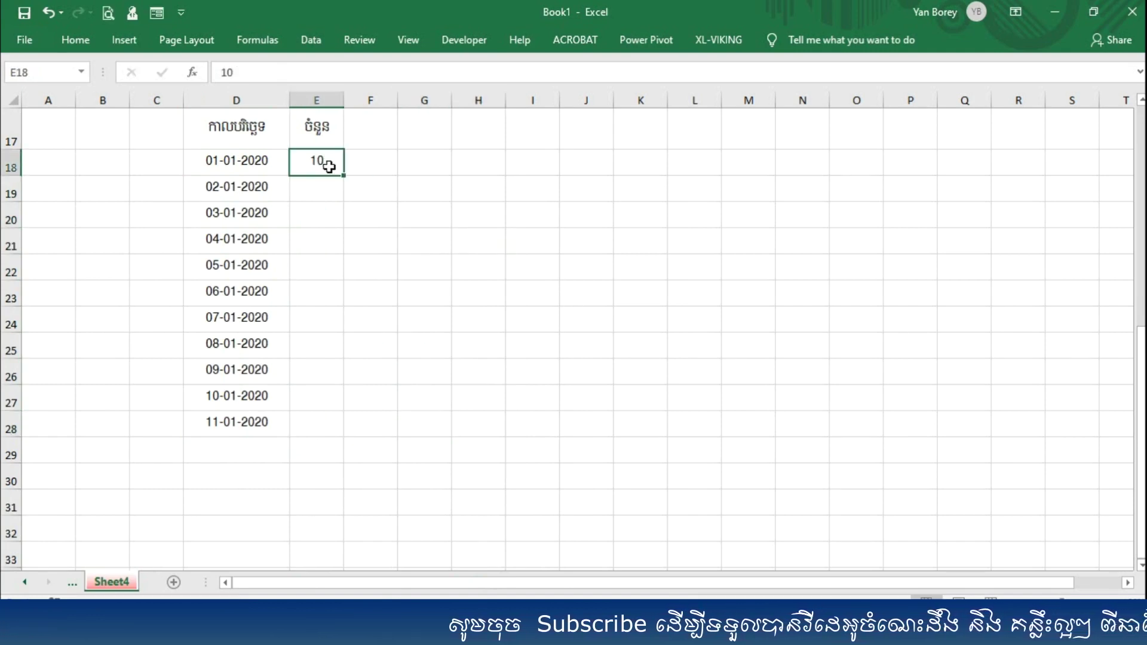
drag(344, 174, 331, 428)
click(421, 318)
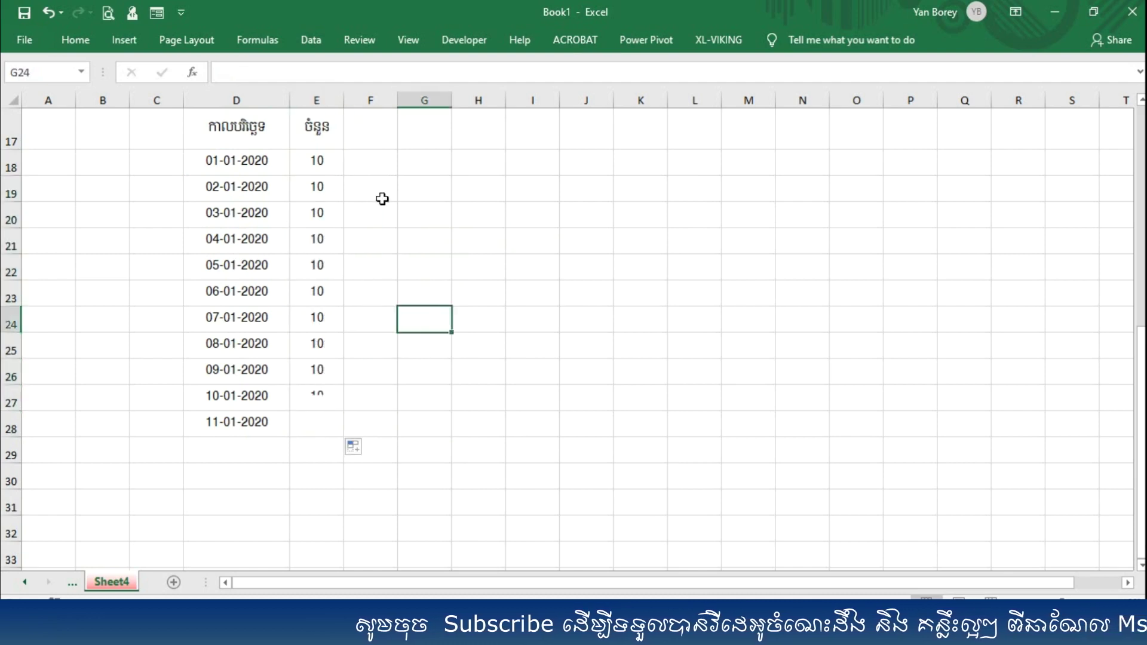
- Shade the header cells D17:E17 light orange
click(356, 145)
drag(233, 138, 307, 142)
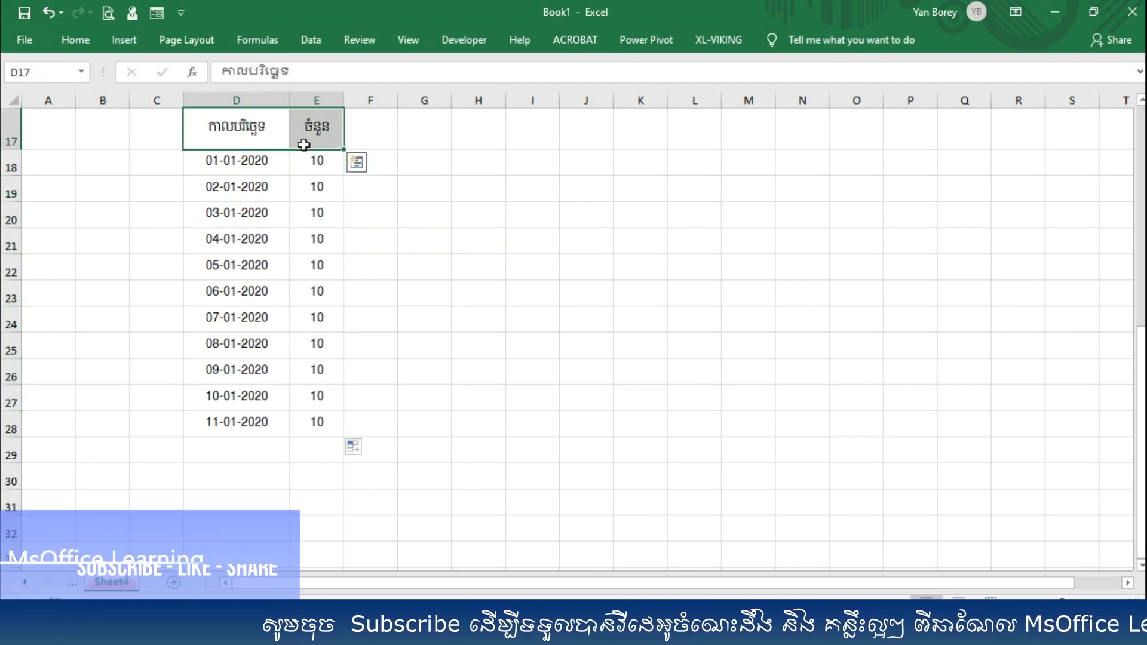
right_click(307, 142)
click(387, 119)
click(439, 169)
click(424, 214)
- Apply All Borders to the whole table D17:E28
drag(230, 136, 307, 422)
right_click(307, 422)
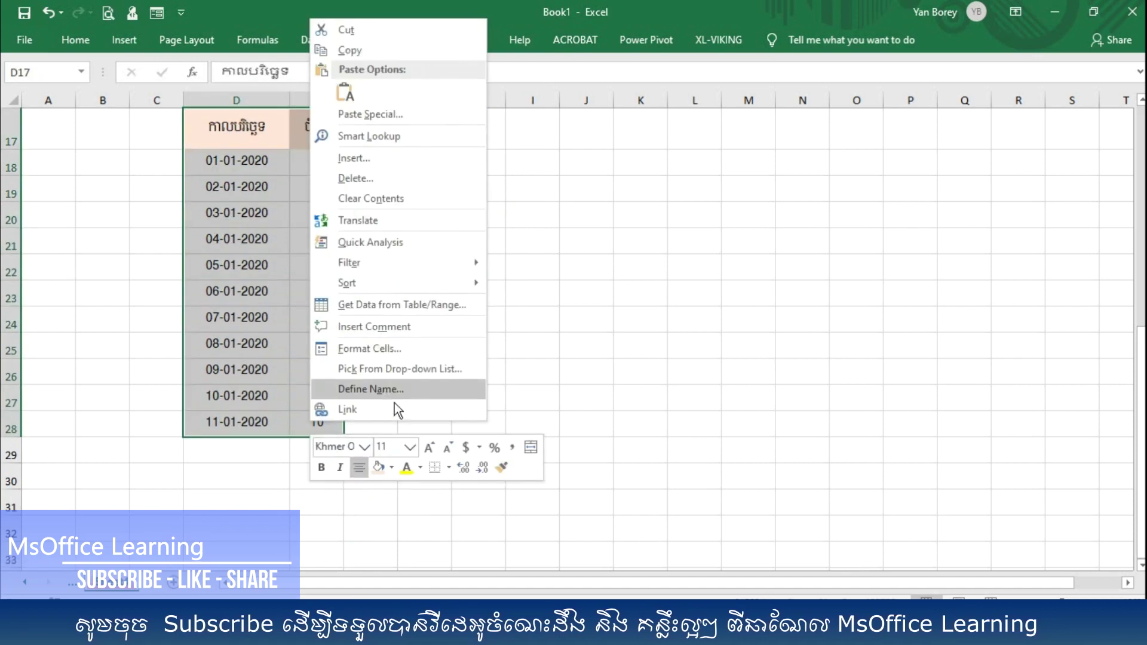
click(450, 469)
click(453, 287)
click(640, 296)
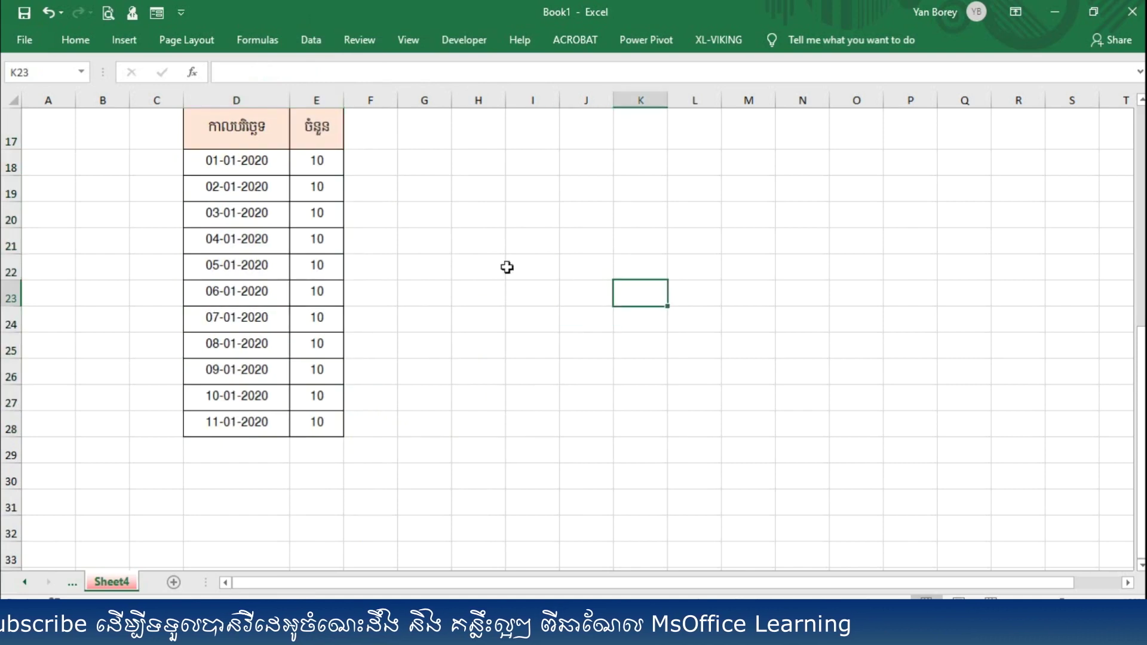
click(424, 241)
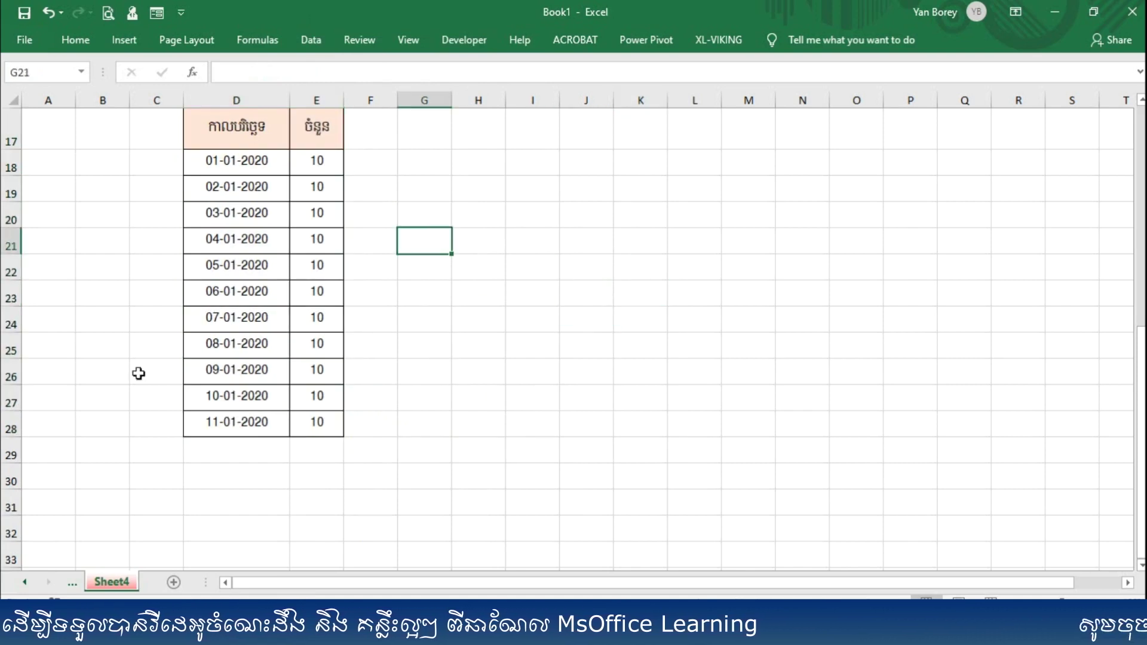
click(491, 289)
- Widen column I and merge H17:I17 into a single title cell
drag(489, 124, 637, 135)
right_click(637, 135)
key(Escape)
click(478, 120)
drag(536, 131, 632, 116)
drag(510, 131, 552, 131)
right_click(553, 131)
click(778, 88)
click(778, 88)
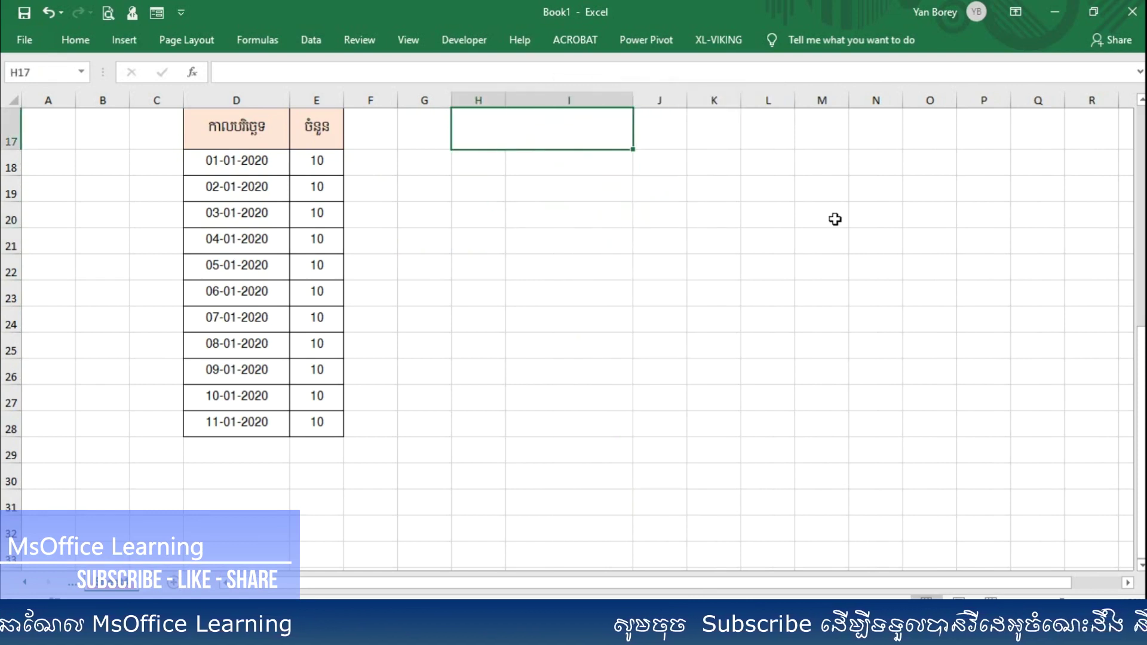
- Type the Khmer search title in H17, a start-date label in H18 and the total label in I18
text(សុ)
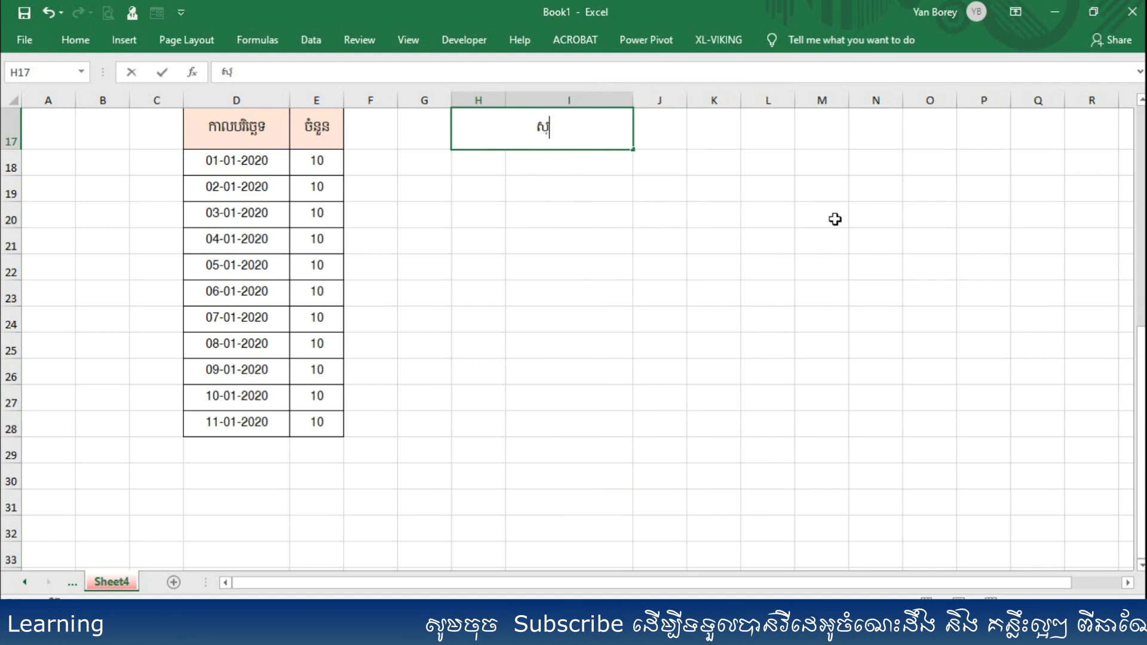
text(ែង)
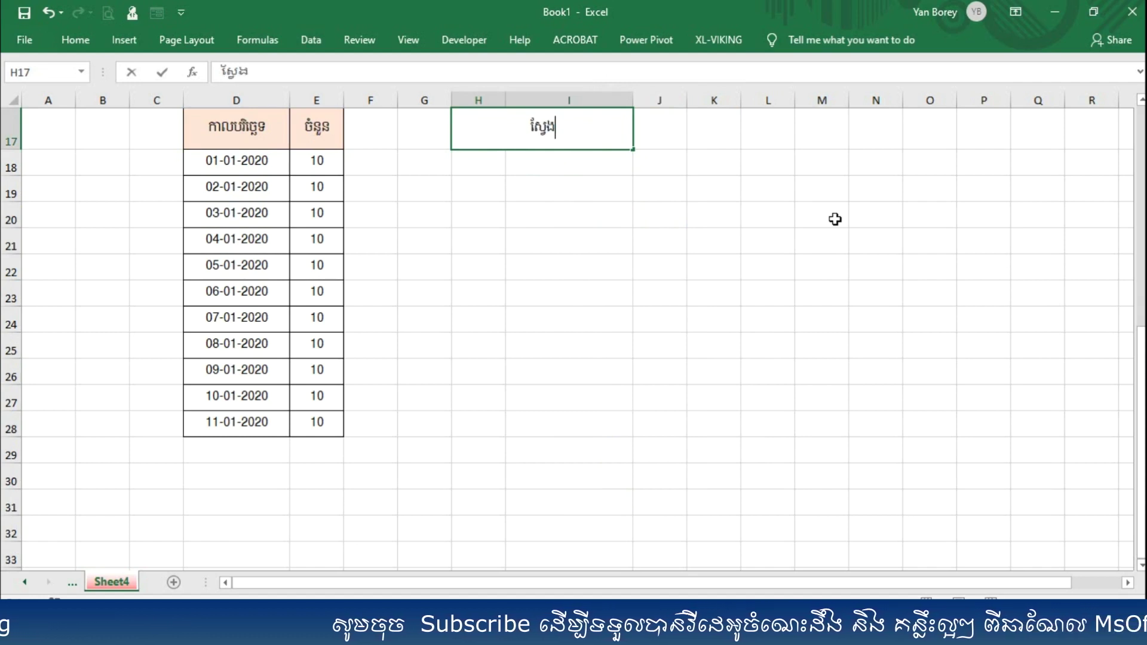
text(ចំនួន)
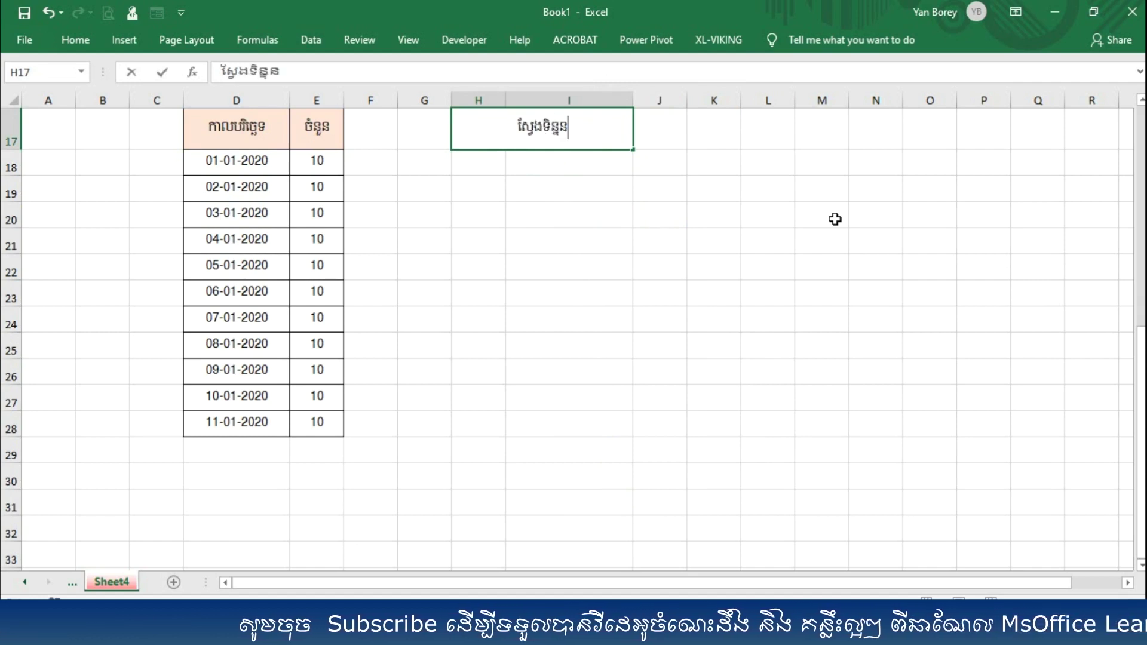
text(ន័យ)
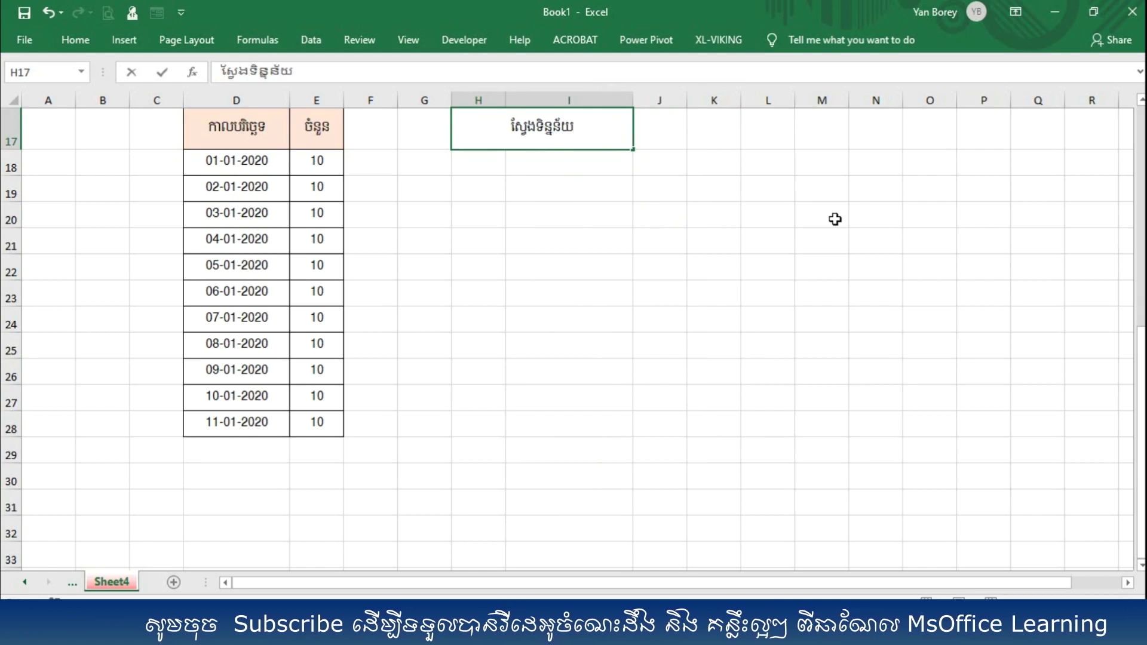
key(Return)
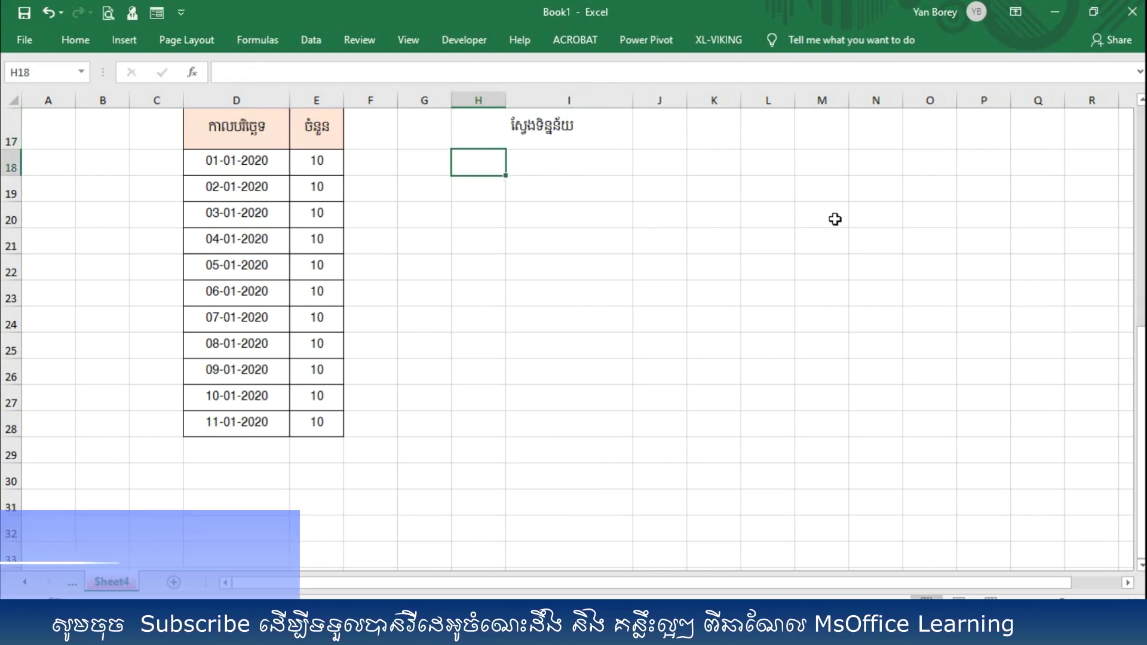
text(គិតចាប់)
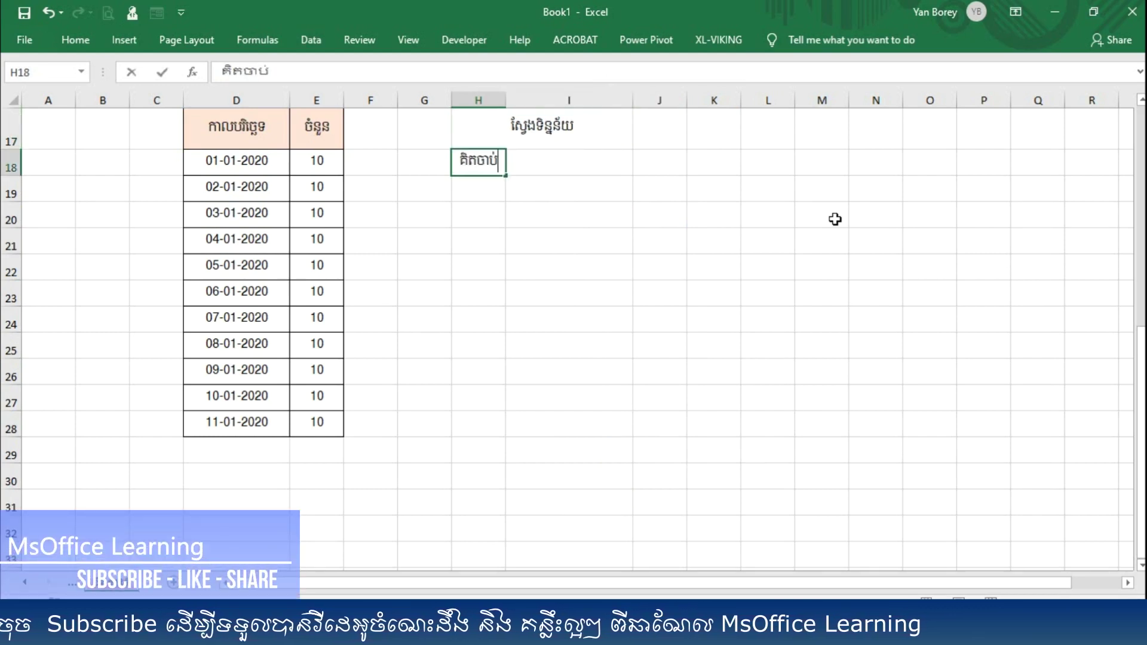
text(ពីថ្)
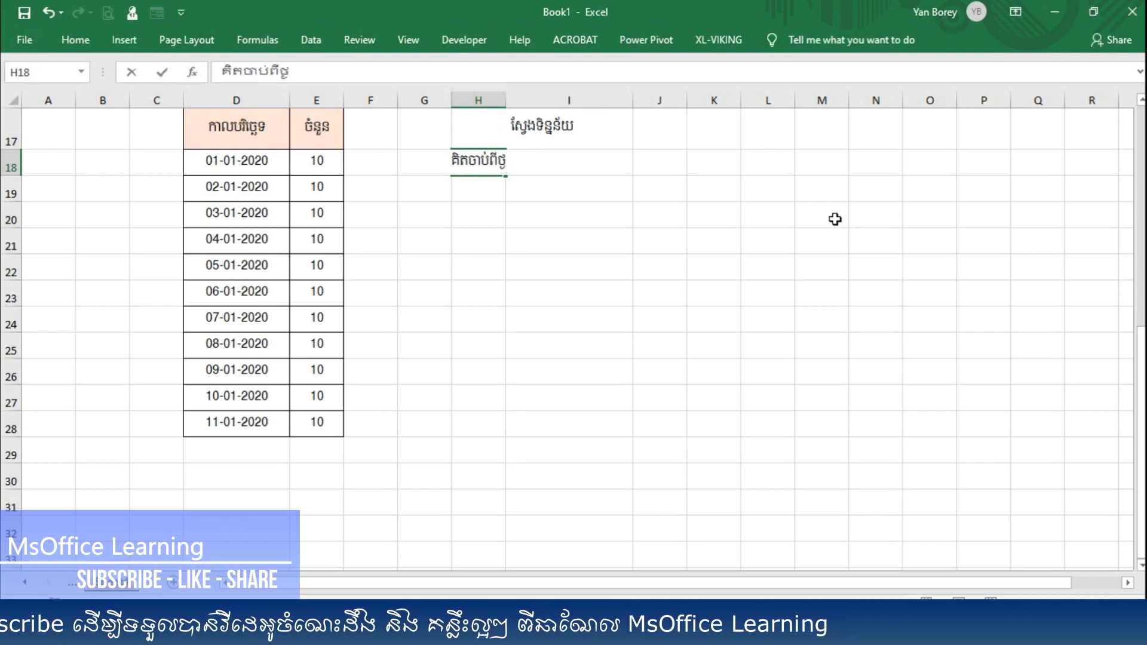
text(ងៃទី)
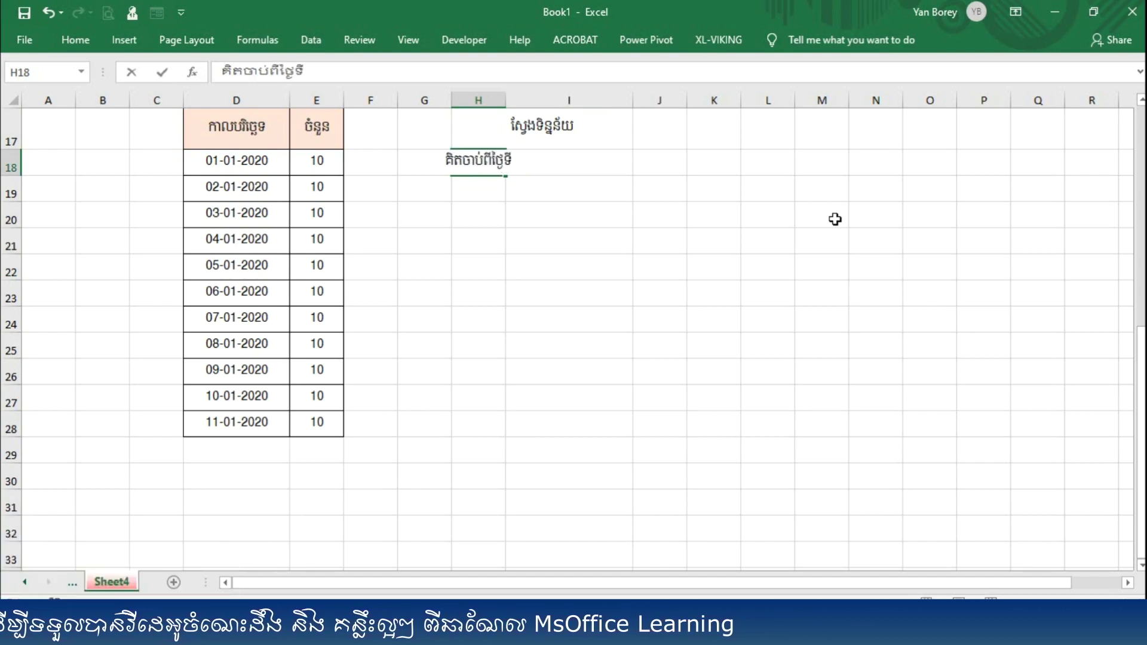
click(598, 160)
text(ថ)
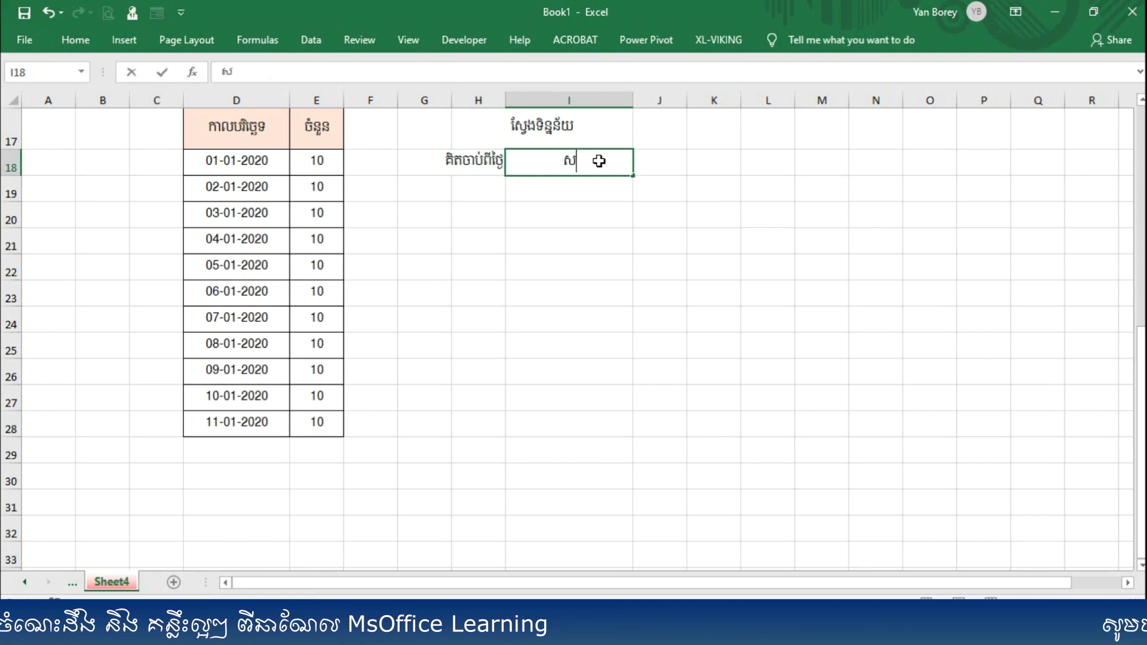
text(បុប)
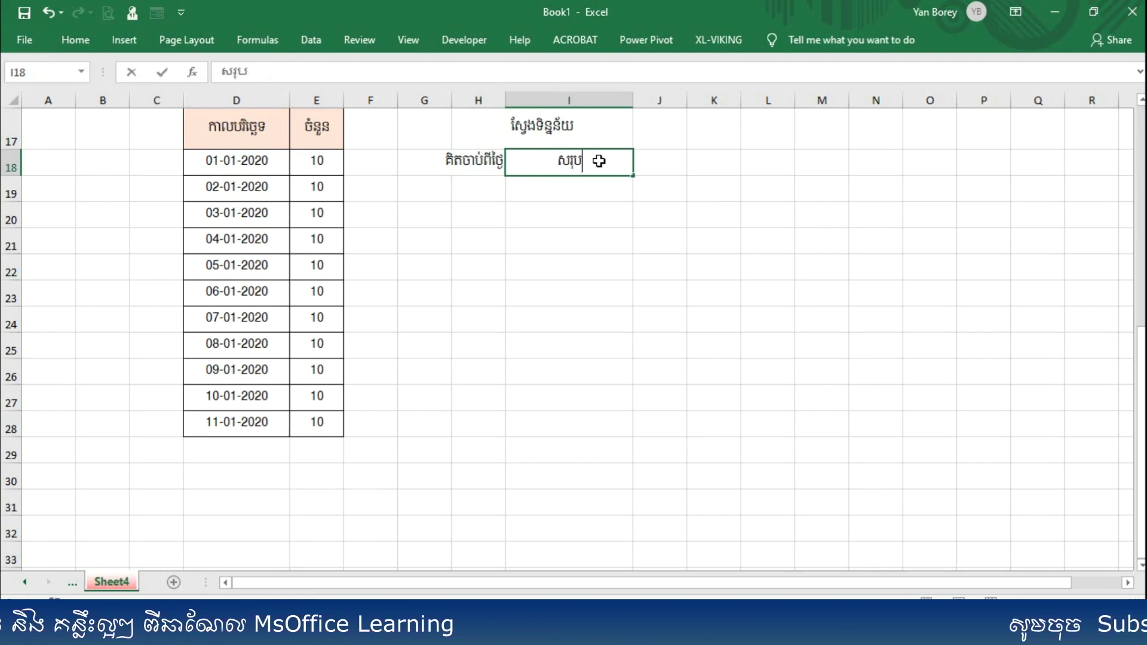
click(684, 309)
click(537, 162)
click(538, 127)
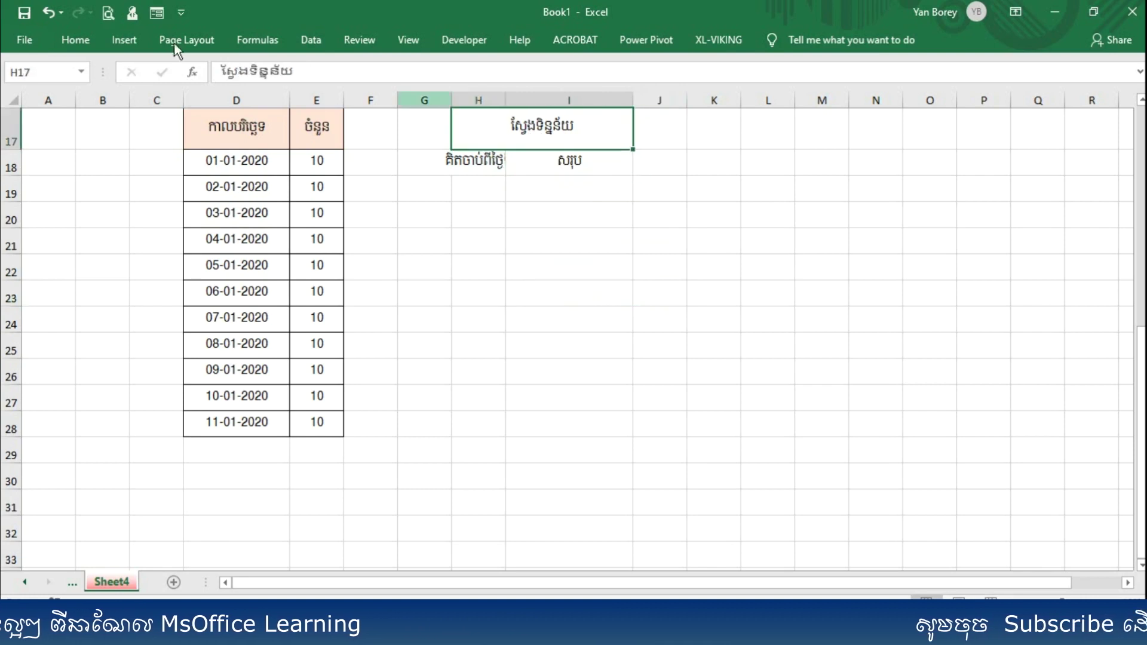
click(71, 40)
click(224, 71)
scroll(281, 334, down, 3)
- Set the title font to Khmer OS Muol Light and widen column H
click(262, 409)
click(487, 178)
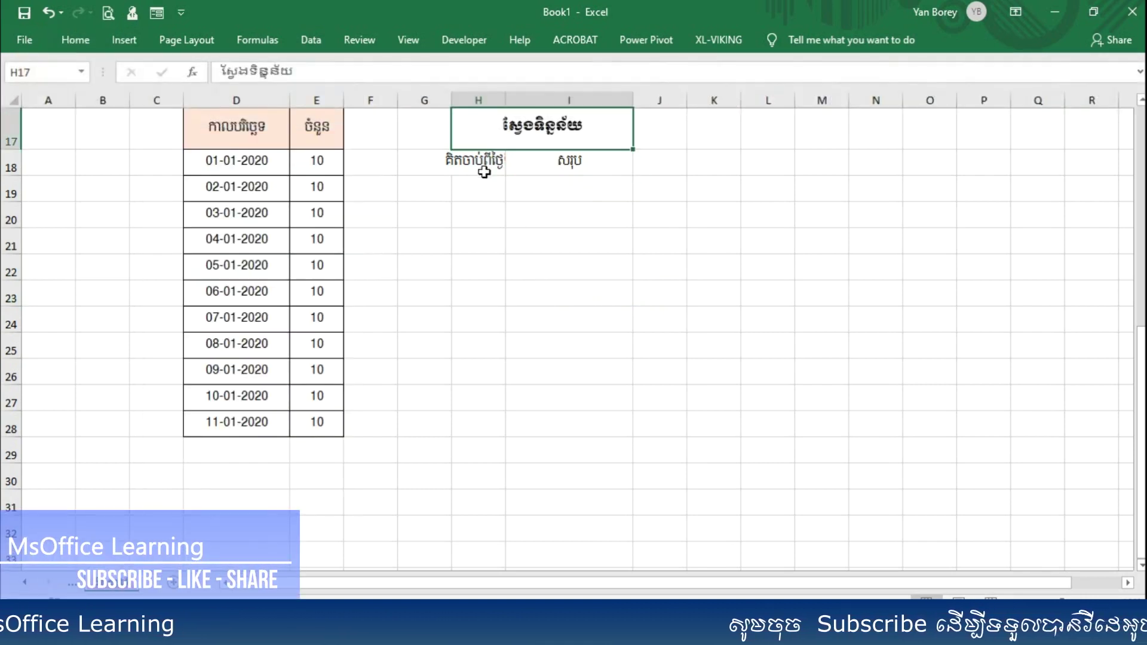
drag(505, 100, 550, 100)
click(589, 245)
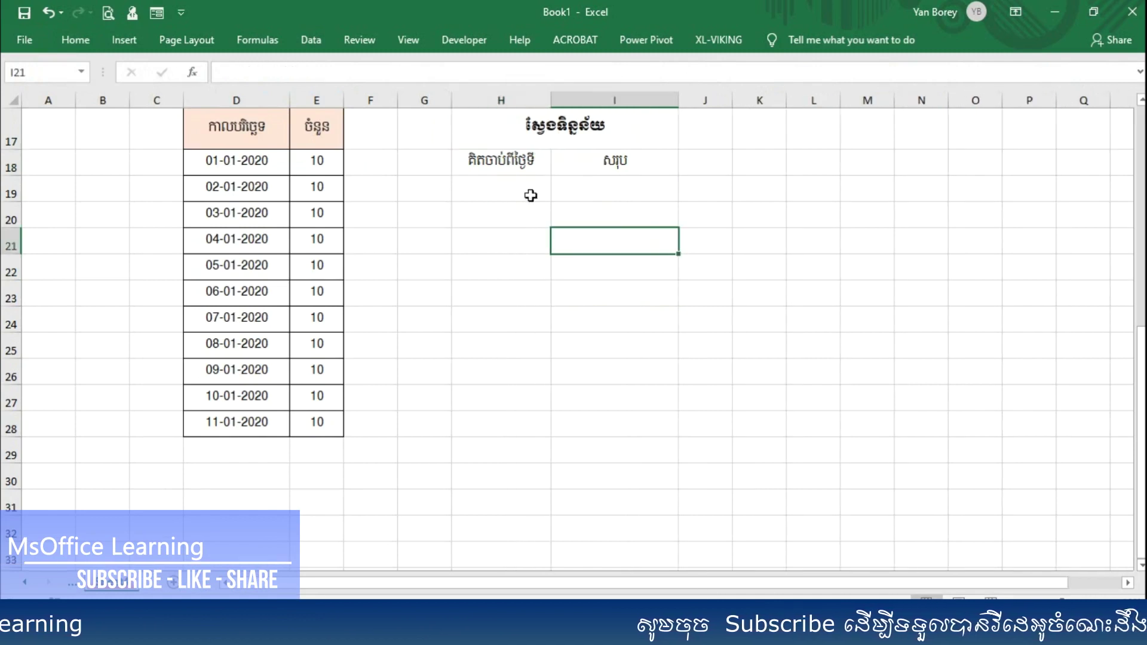
- Apply All Borders to the box H18:I19
drag(505, 167, 634, 191)
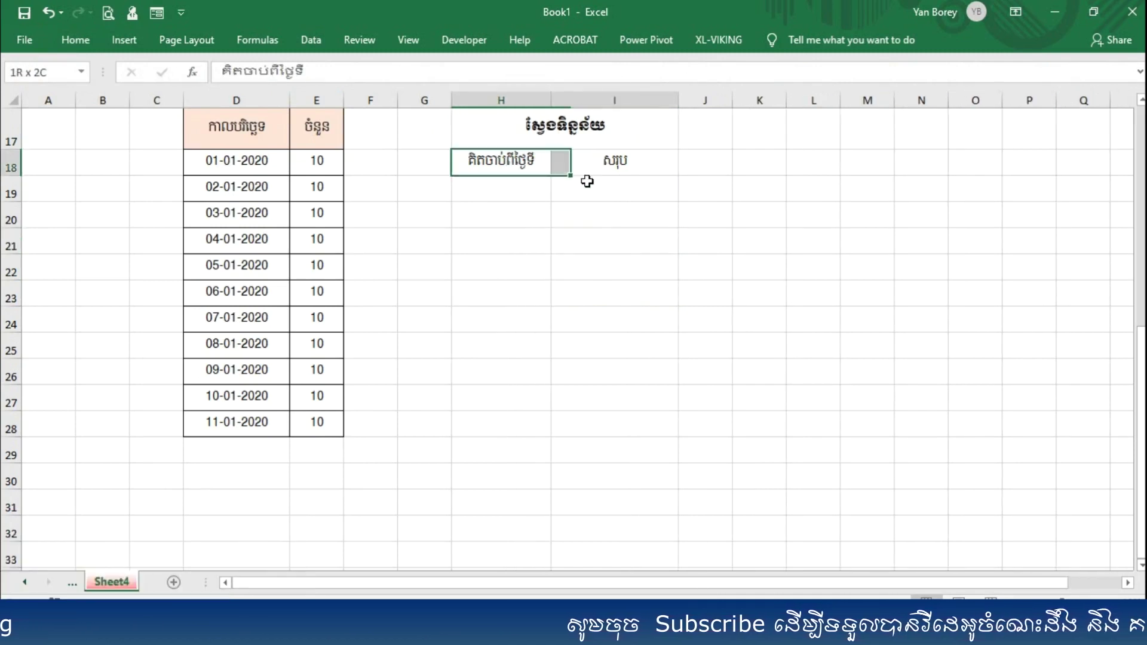
right_click(635, 191)
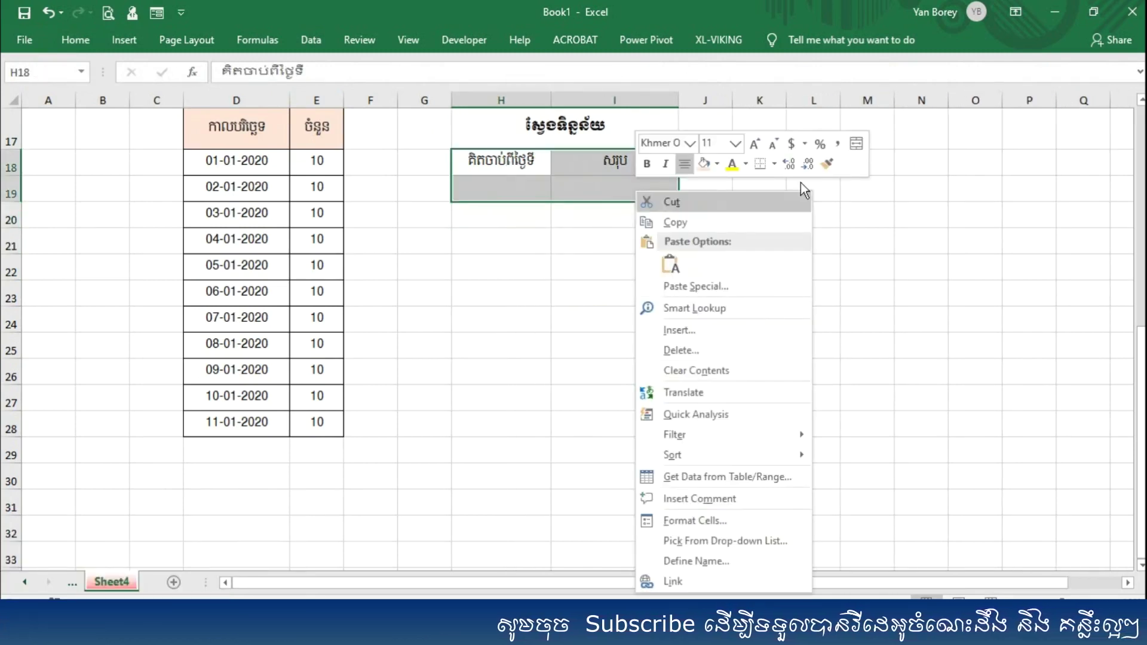
click(774, 164)
click(774, 289)
click(616, 251)
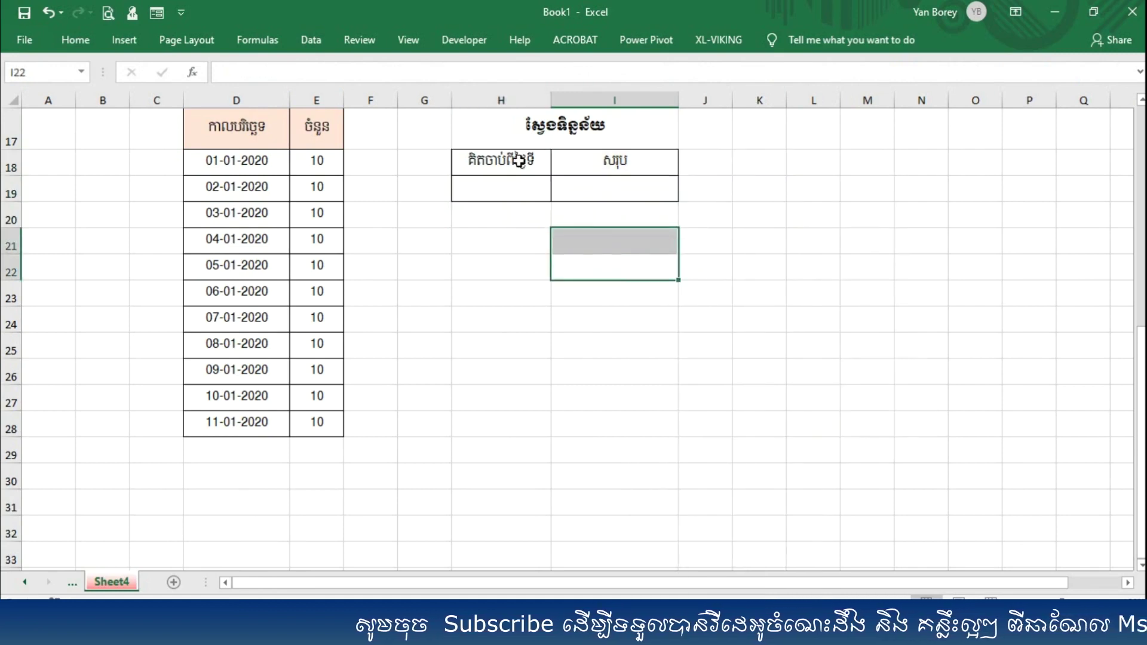
- Shade the label cells H18:I18 light orange and widen column H slightly
drag(519, 161, 618, 161)
right_click(617, 161)
click(689, 135)
click(615, 267)
click(502, 215)
click(537, 126)
click(512, 205)
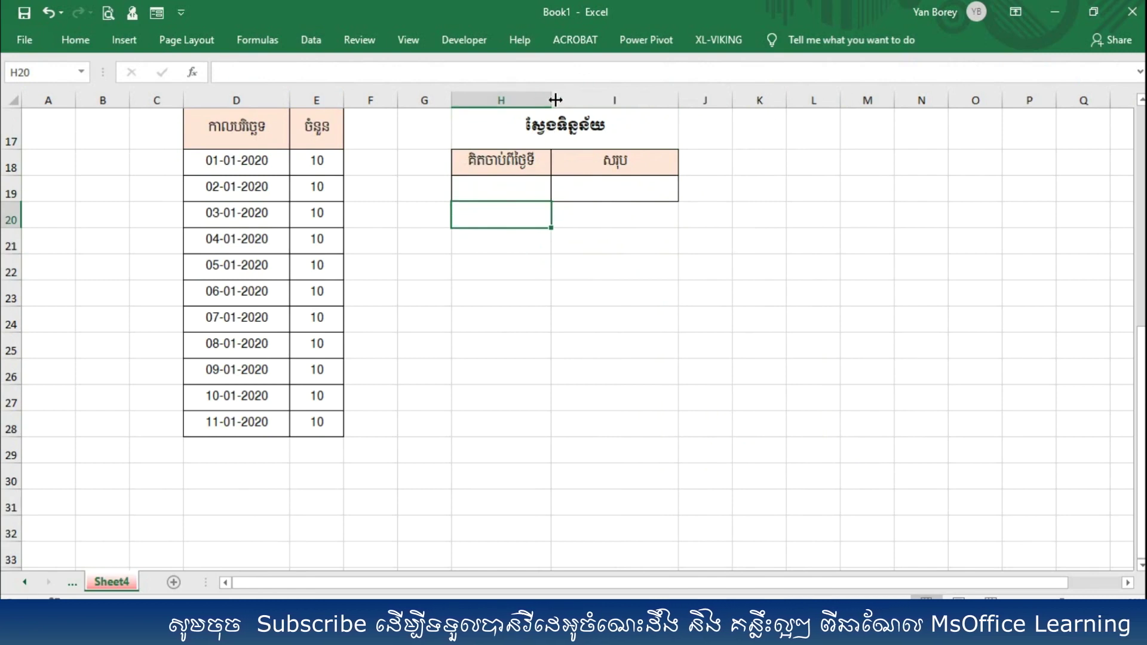
drag(555, 100, 556, 100)
click(615, 265)
click(688, 217)
click(627, 241)
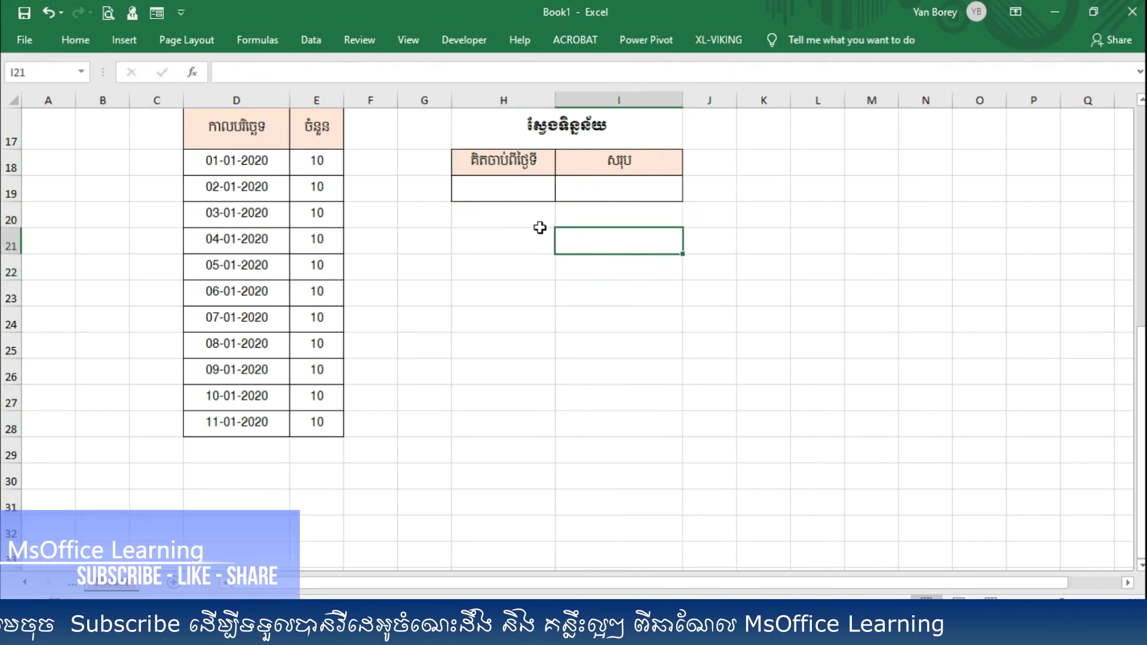
- Narrow columns F and G so the start-date box sits beside the date table
drag(449, 105, 370, 101)
click(403, 238)
click(501, 133)
click(499, 276)
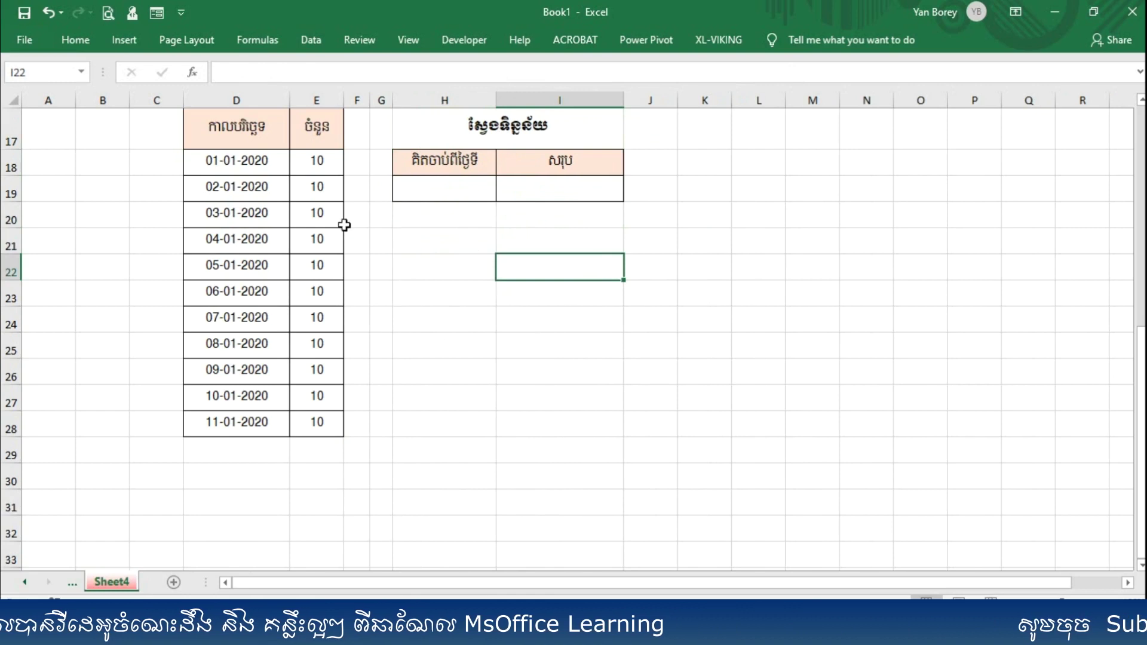
- Look over the column D date list, then select H19 for the start date
click(442, 193)
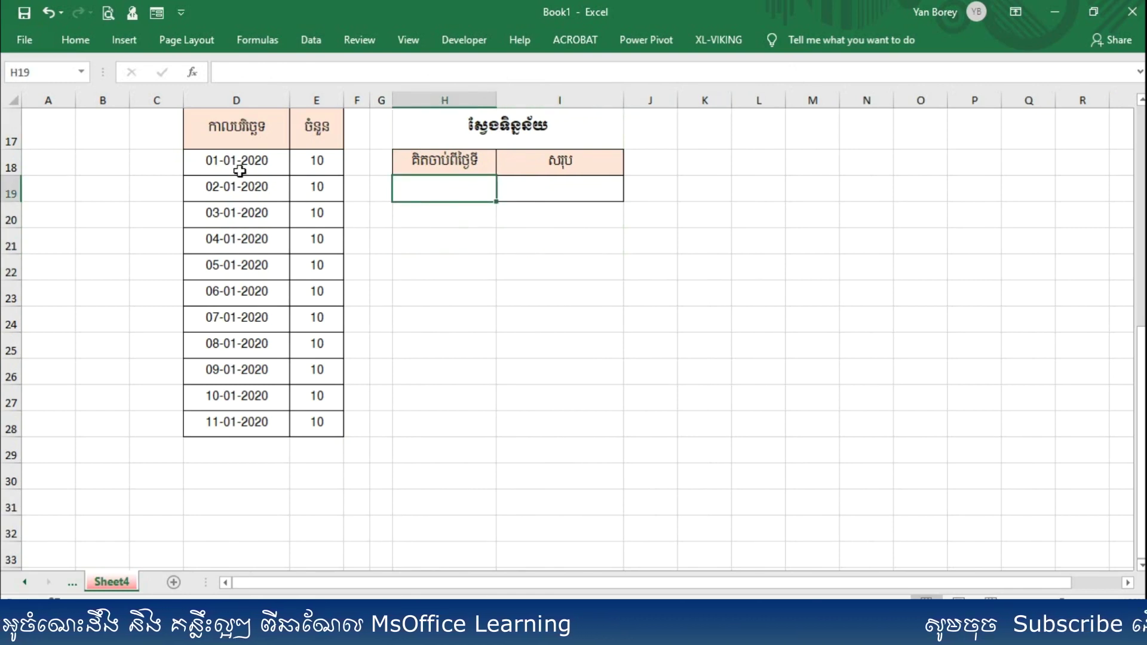
mouse_move(242, 160)
mouse_down()
mouse_move(230, 438)
mouse_move(227, 422)
mouse_up()
click(514, 373)
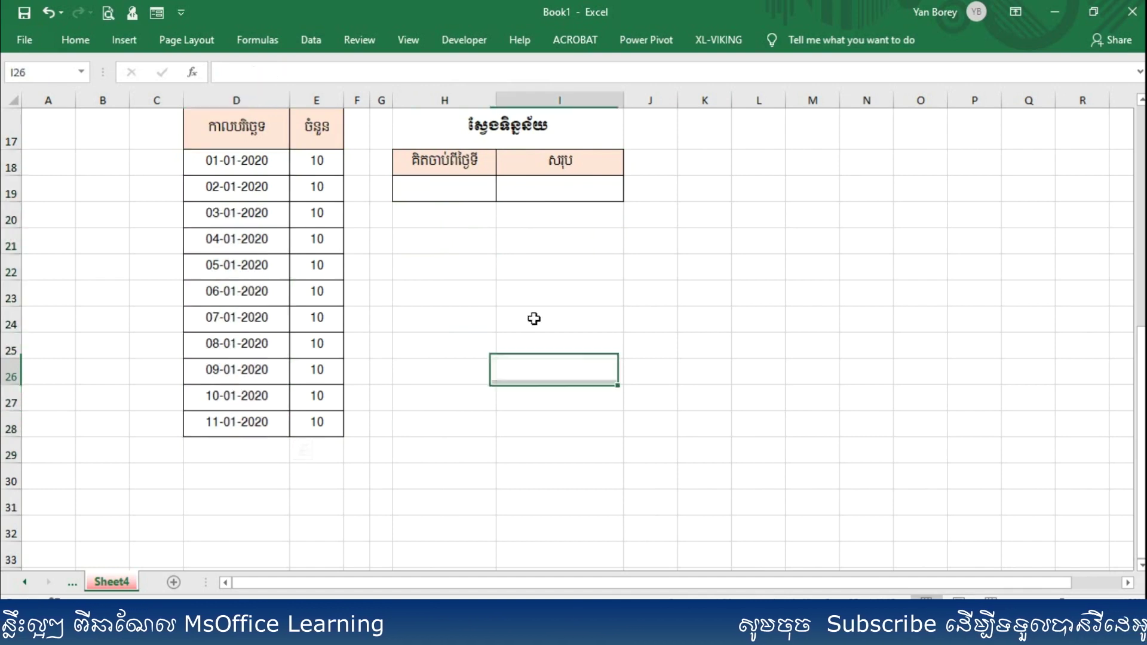
click(444, 190)
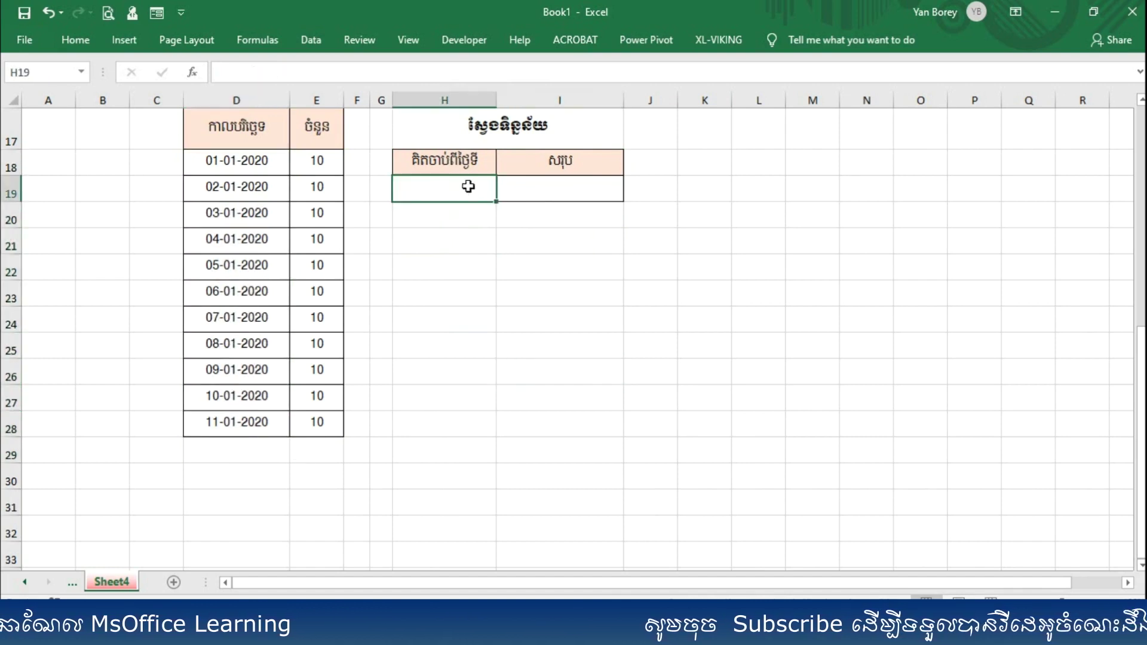
click(456, 239)
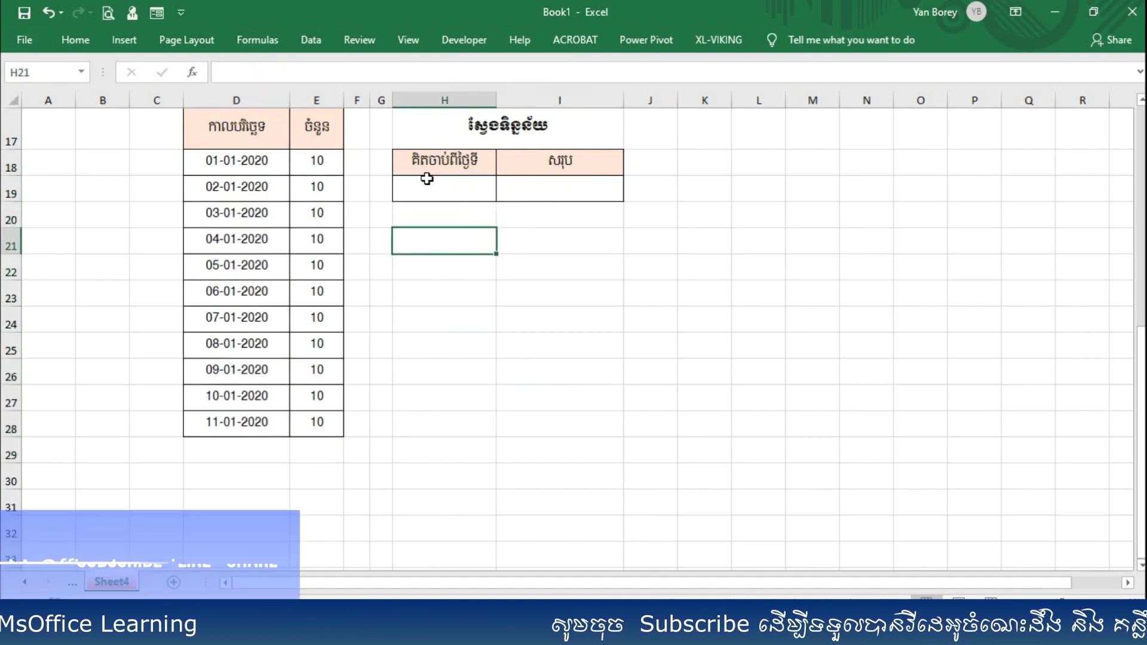
click(434, 181)
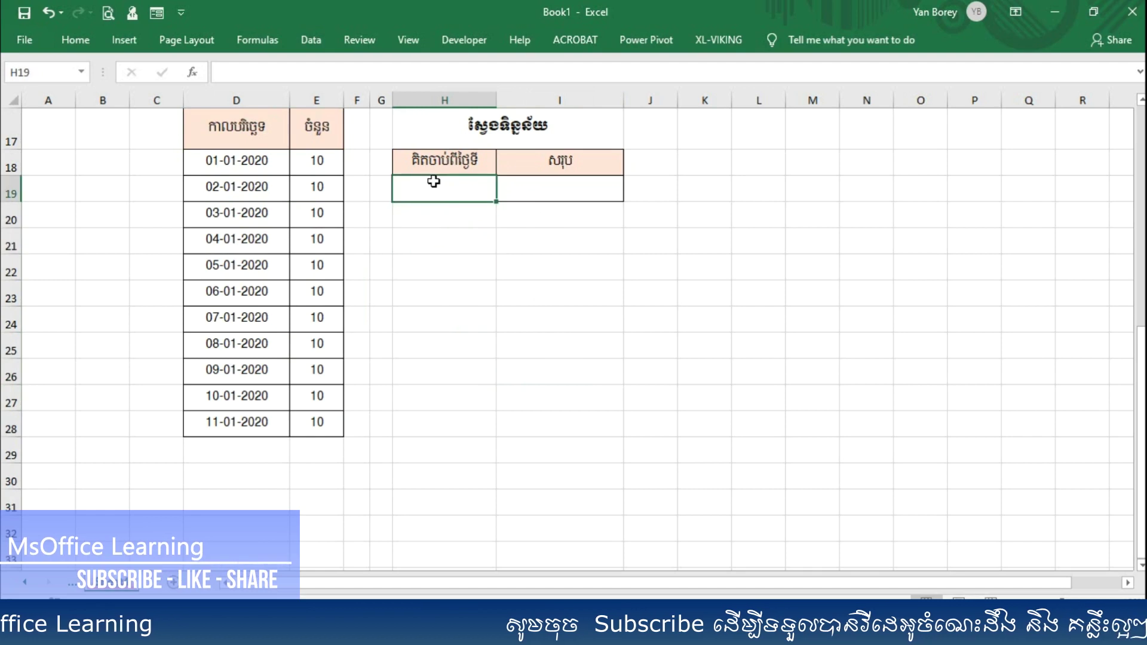
click(301, 37)
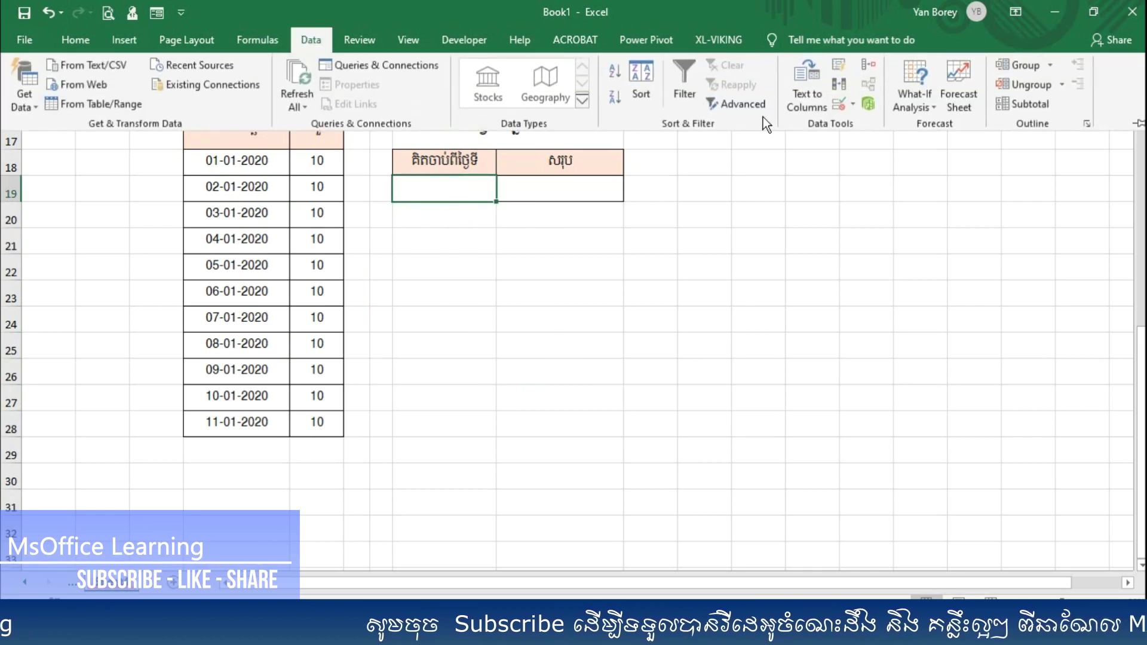
- Add a List data validation to H19 with source $D$18:$D$28
click(845, 106)
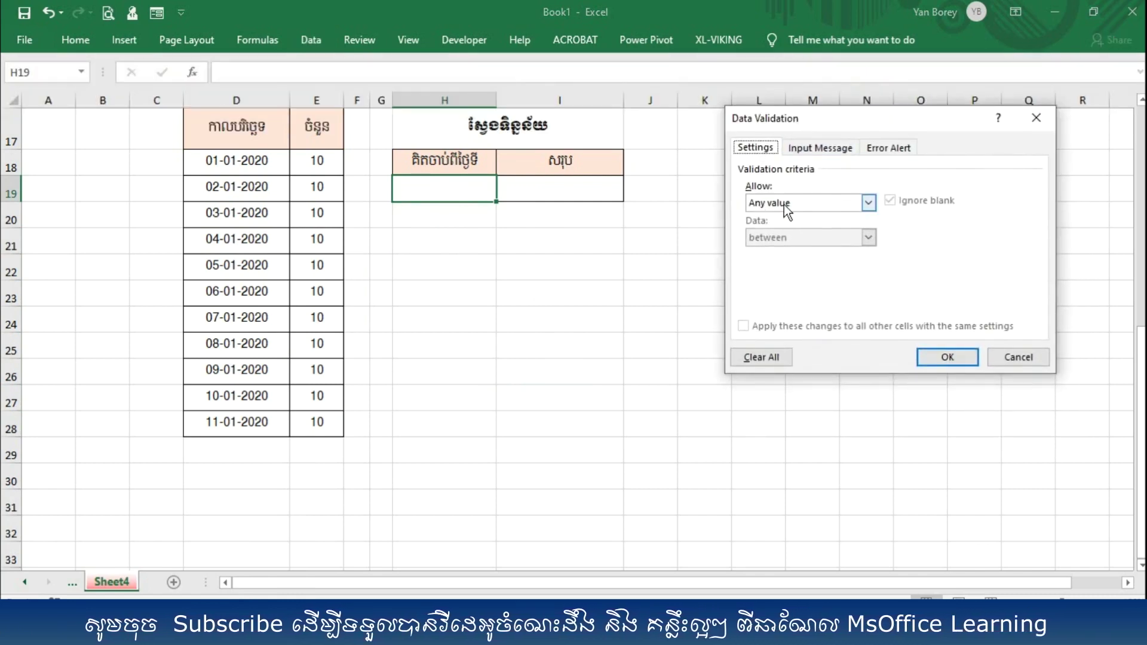
click(784, 205)
click(761, 254)
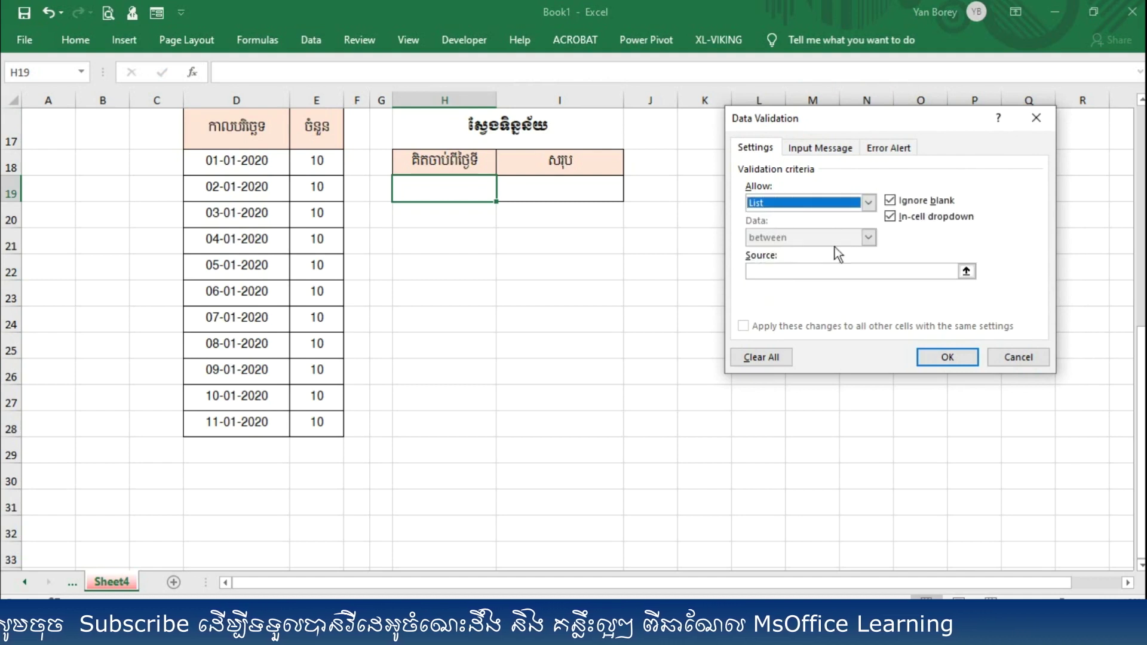
click(966, 272)
drag(251, 160, 239, 422)
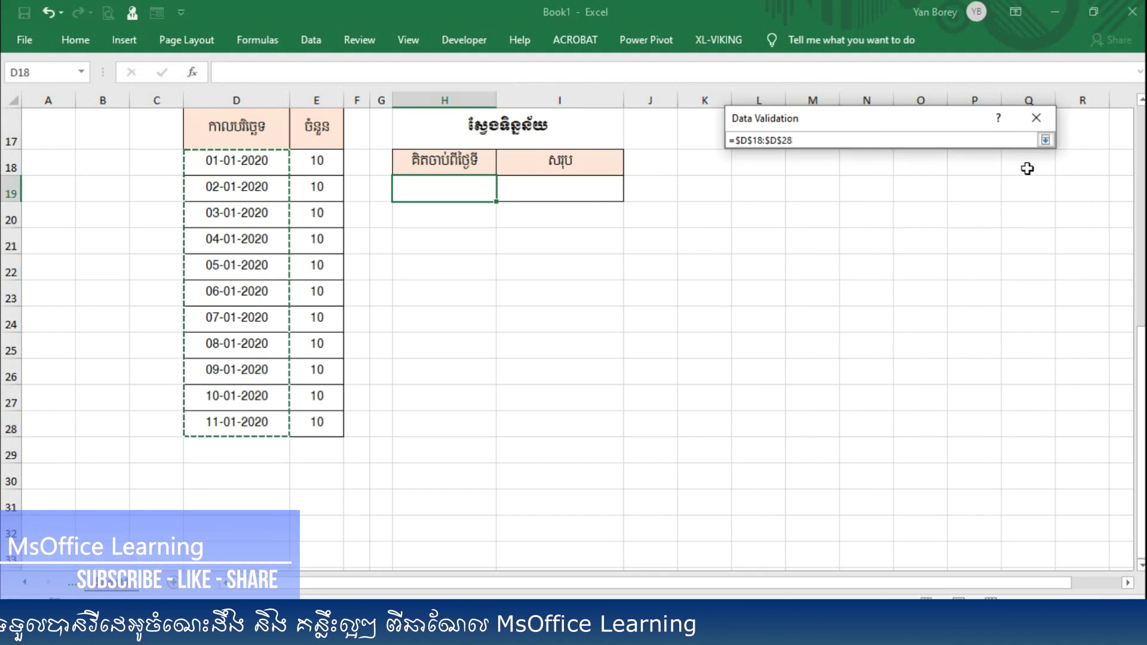
click(1044, 140)
click(945, 357)
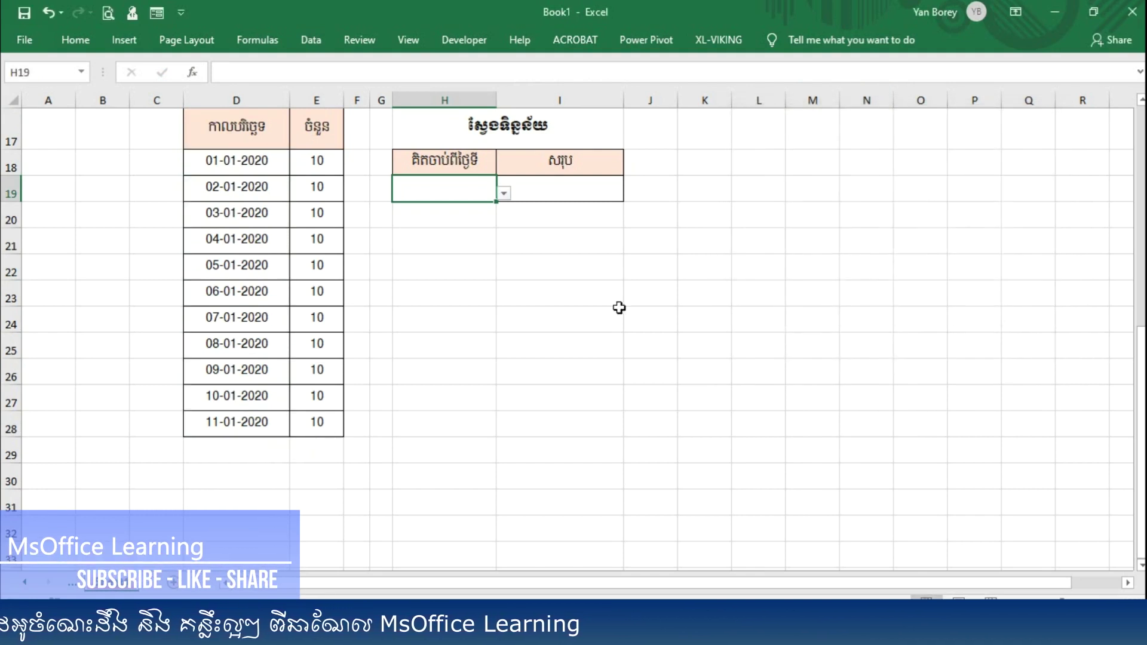
- Pick 06-01-2020 and then another date from H19's dropdown
click(504, 193)
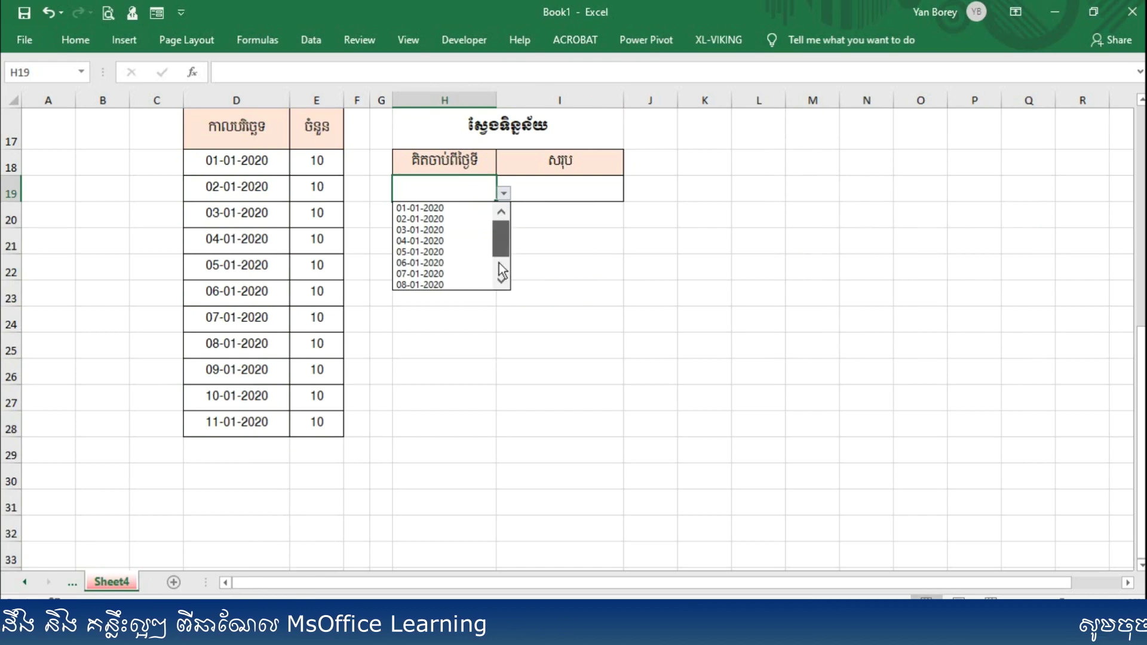
click(429, 229)
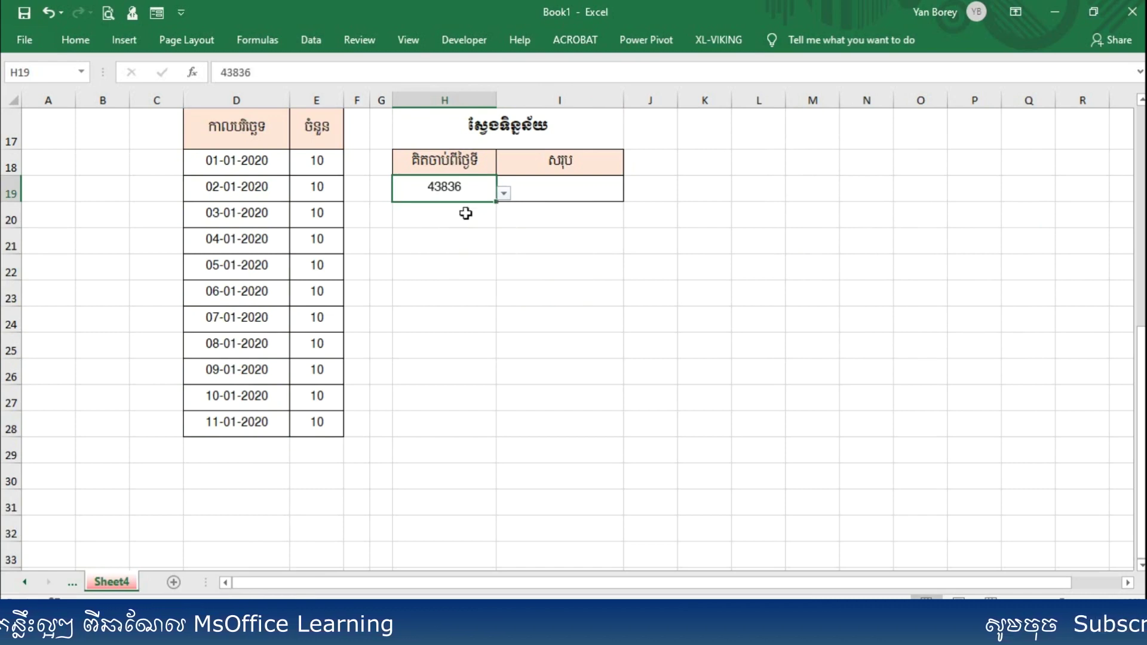
click(505, 193)
click(430, 263)
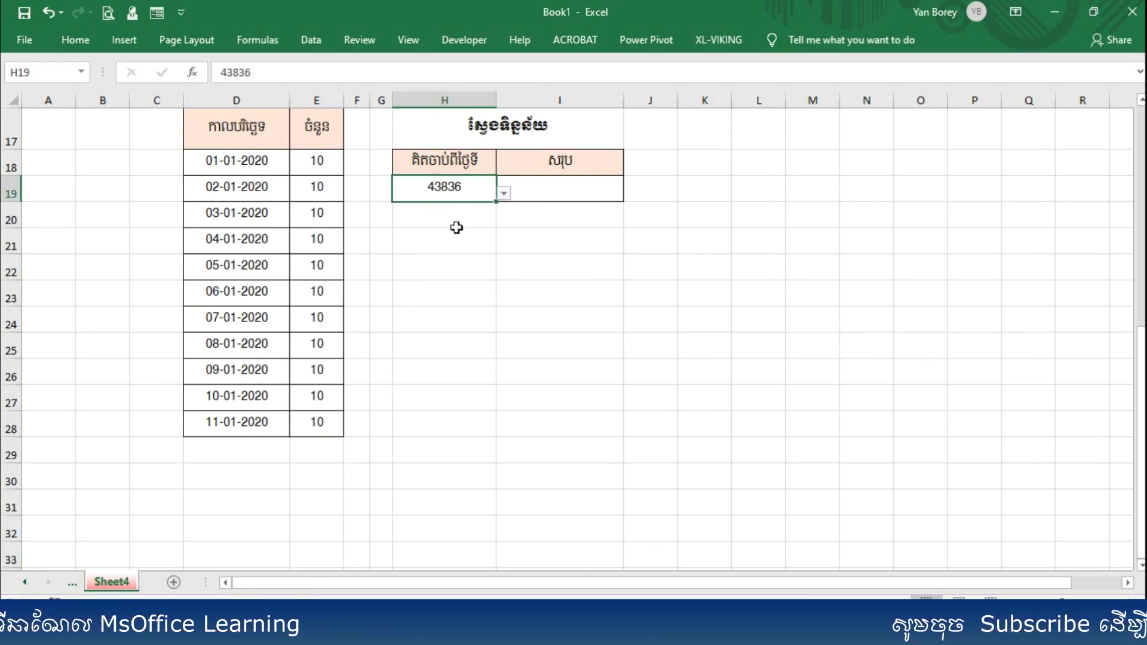
click(472, 259)
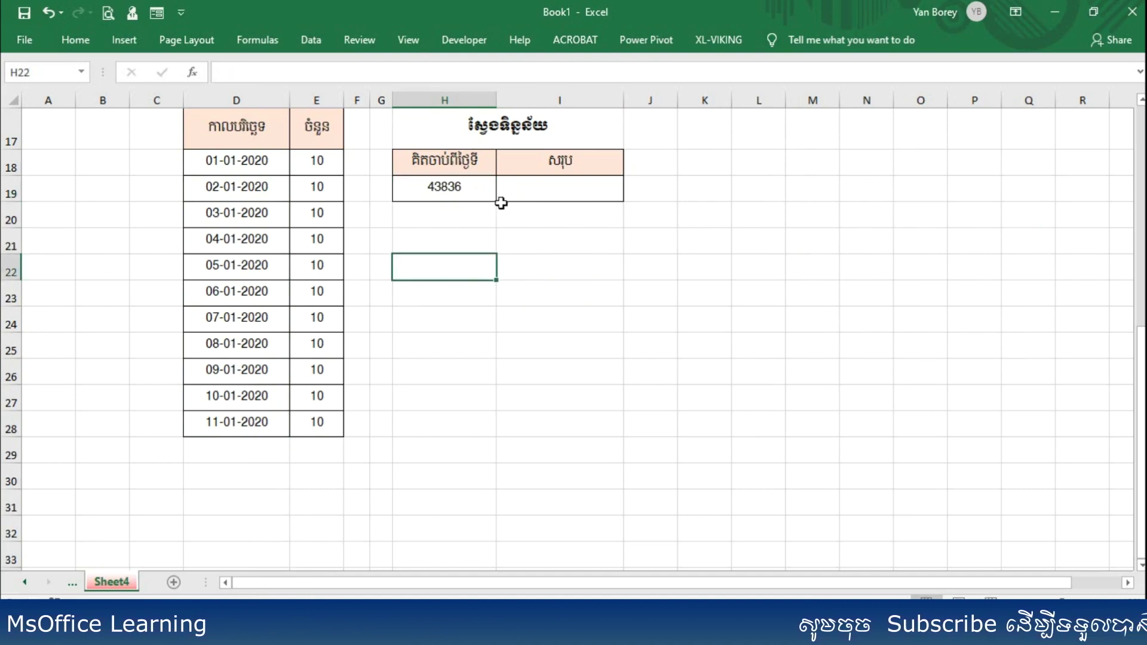
click(452, 188)
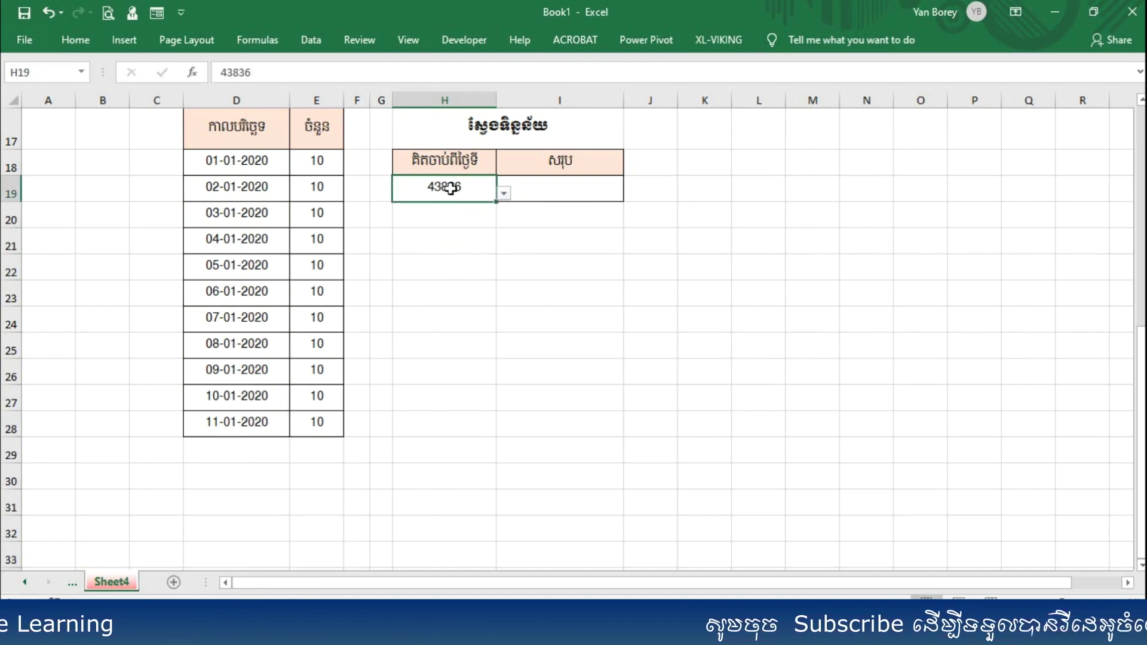
right_click(450, 189)
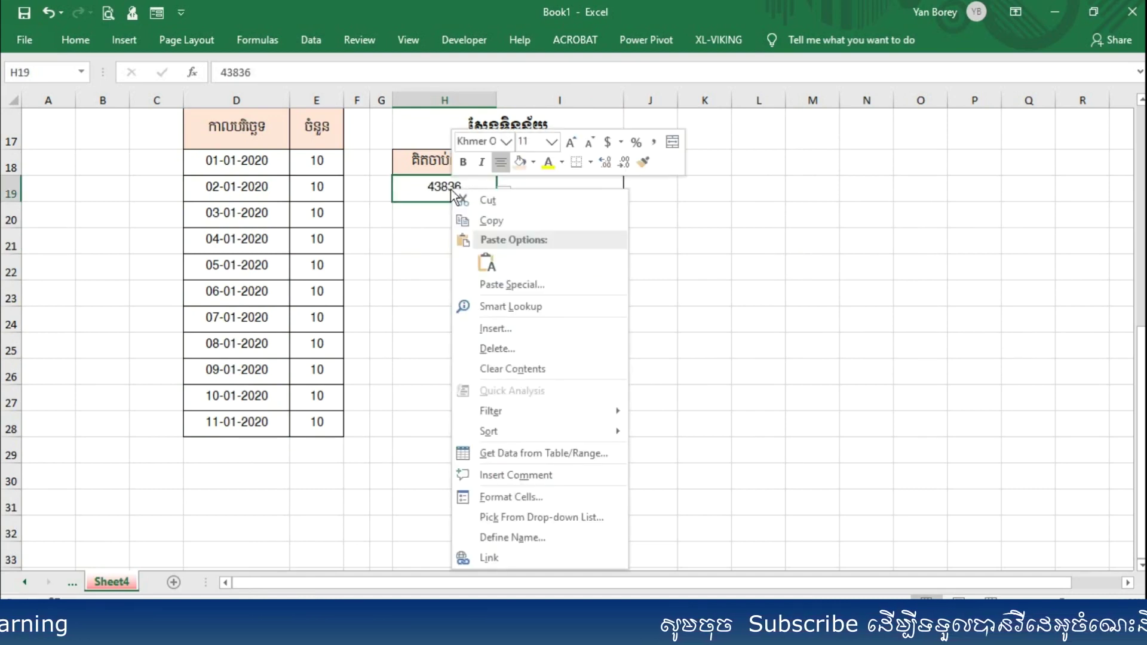
- Replace General with the custom format dd-mm-yyyy in H19 so serial 43836 reads 06-01-2020
click(507, 494)
click(320, 397)
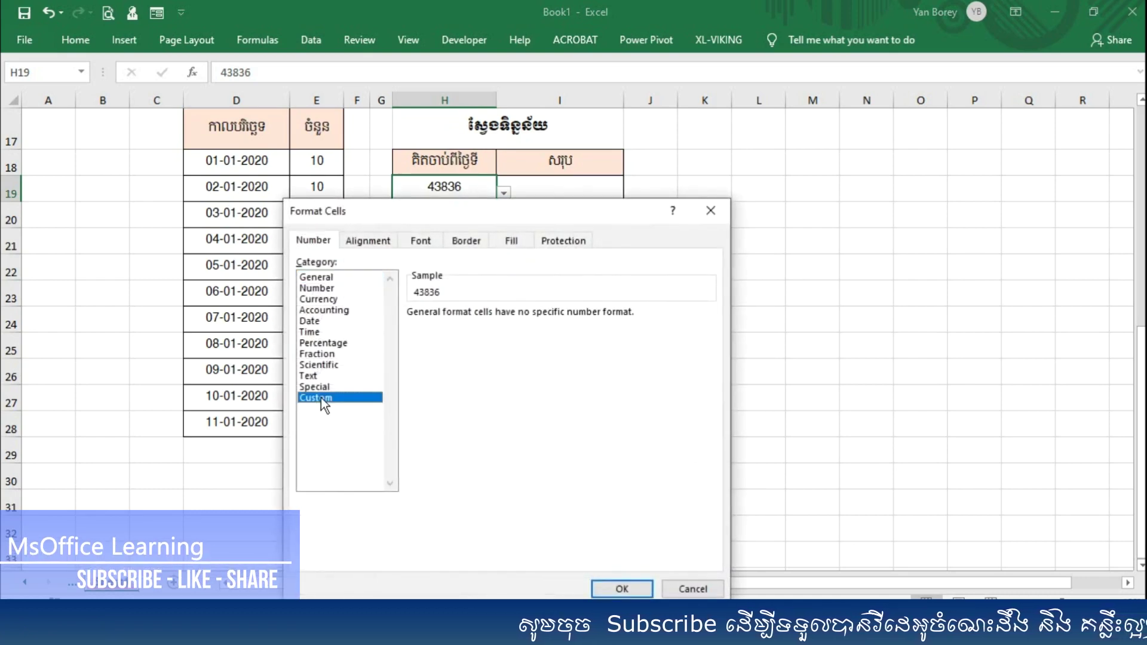
double_click(478, 319)
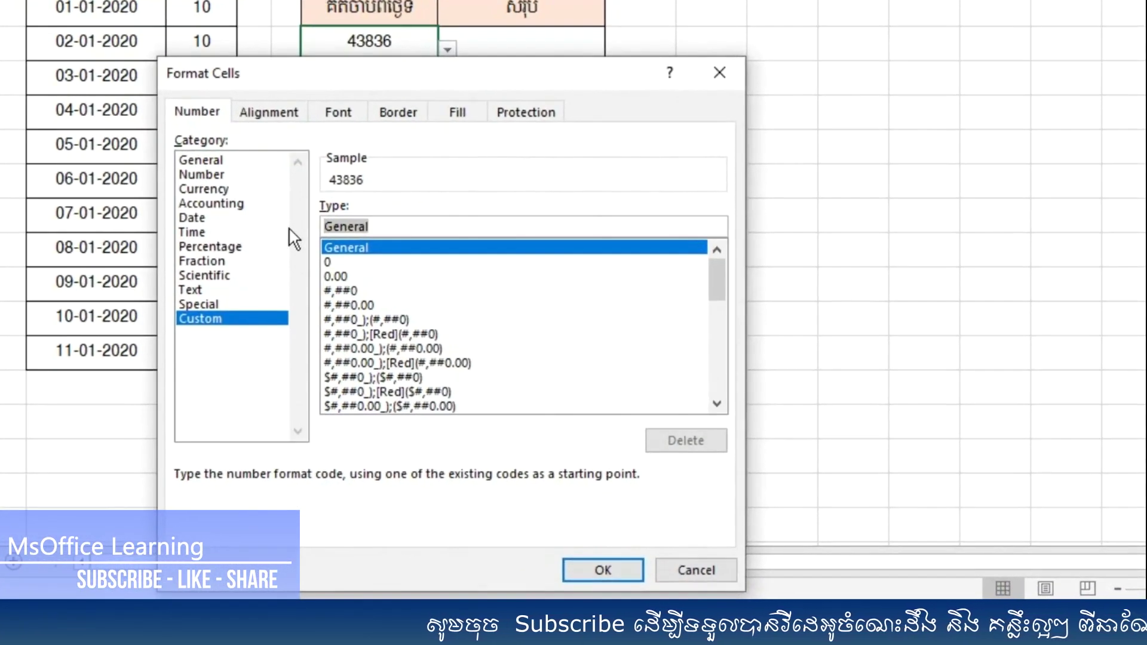
text(aa)
key(BackSpace)
key(BackSpace)
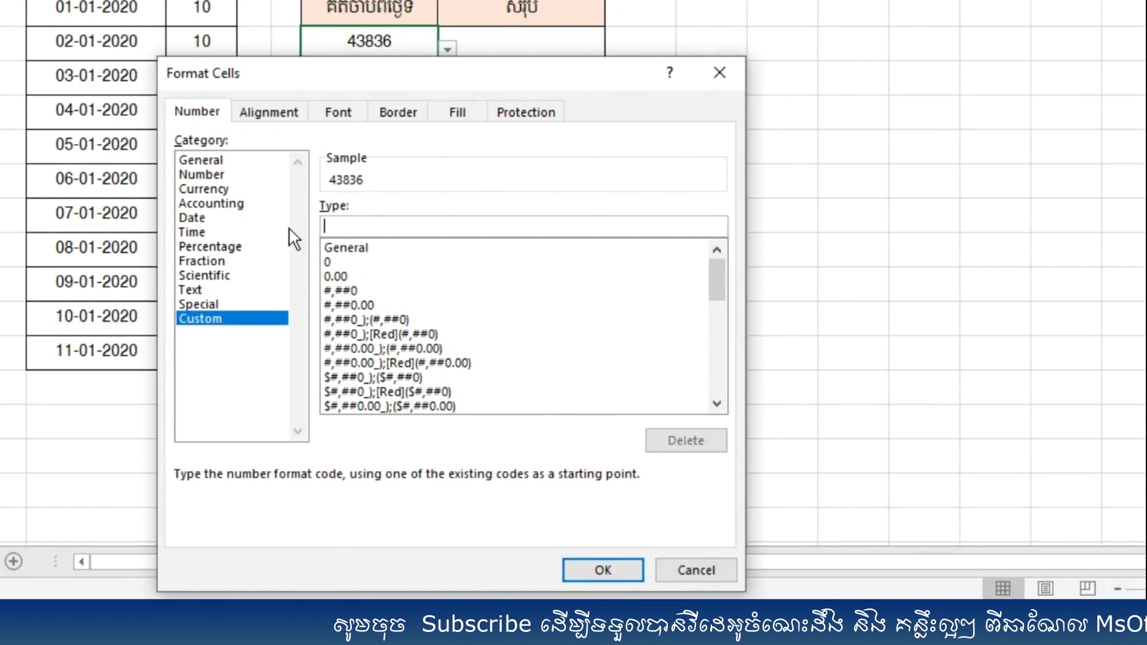
text(dd-mm-yyyy)
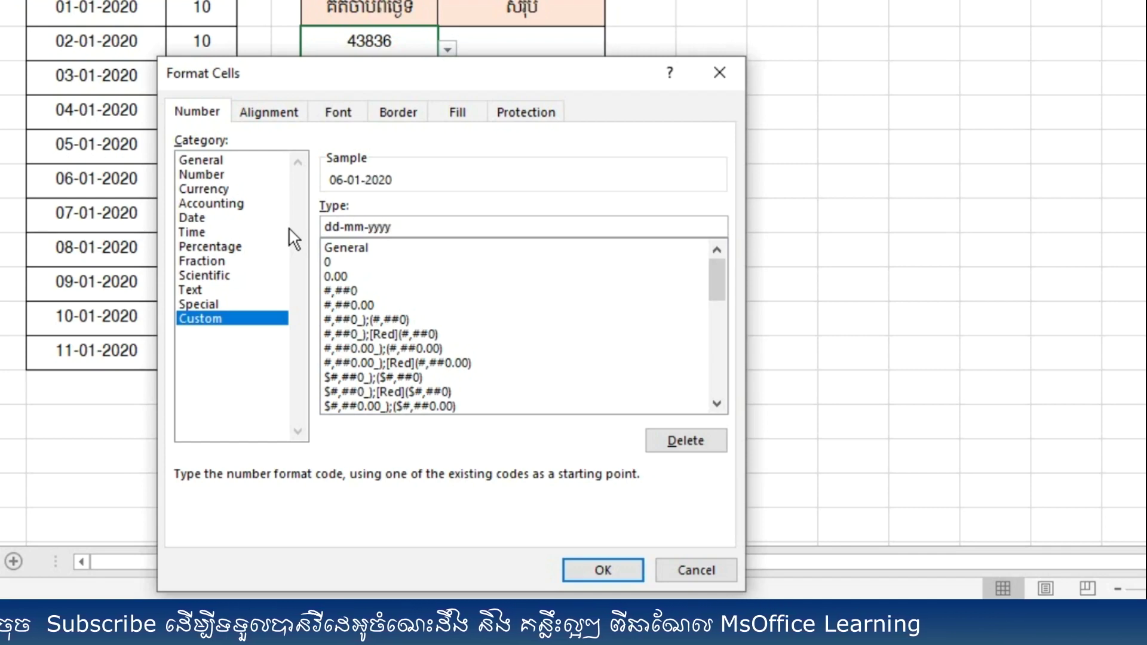
key(Return)
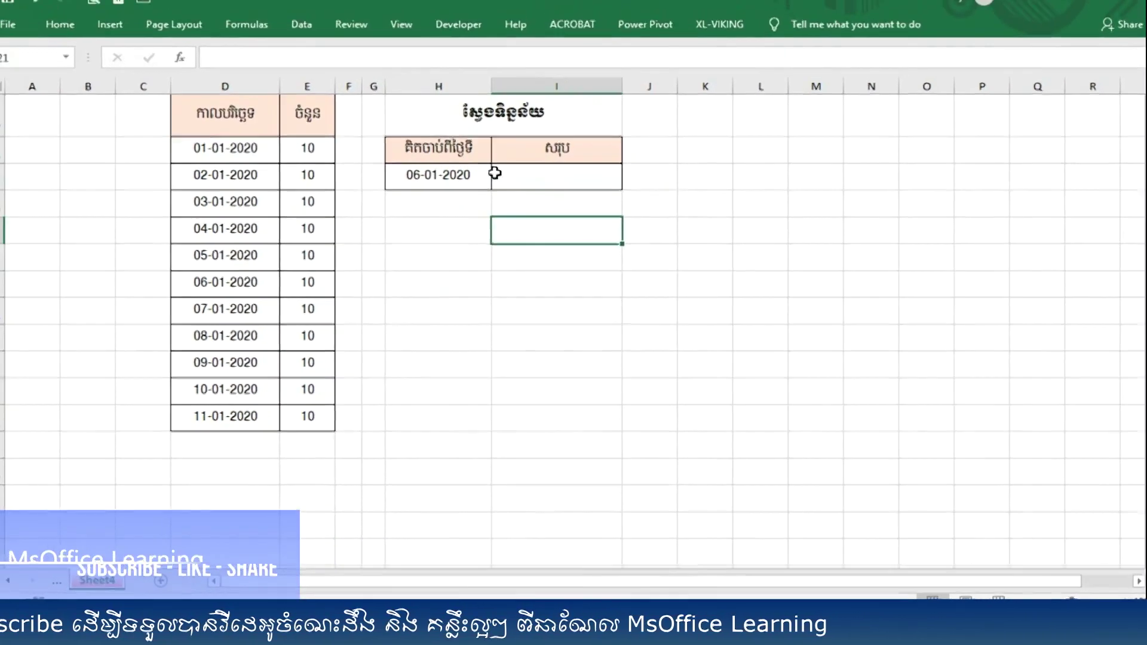
click(503, 192)
- Try 08-01-2020 and 10-01-2020 in H19, finally choosing 02-01-2020
click(442, 251)
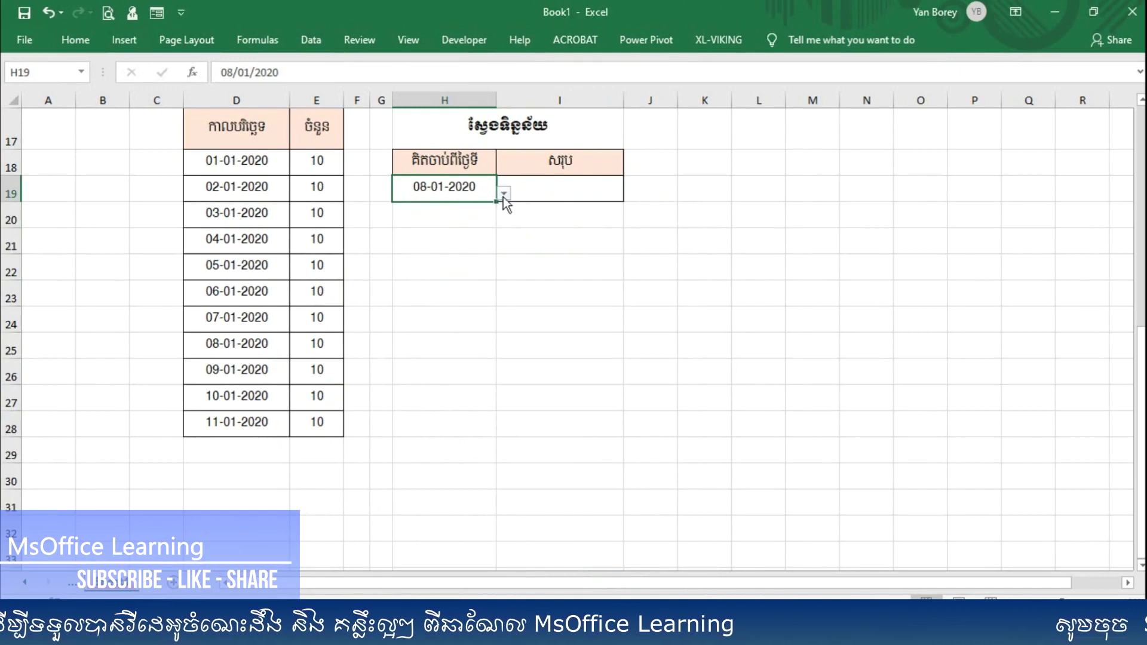
click(503, 193)
click(445, 267)
click(505, 193)
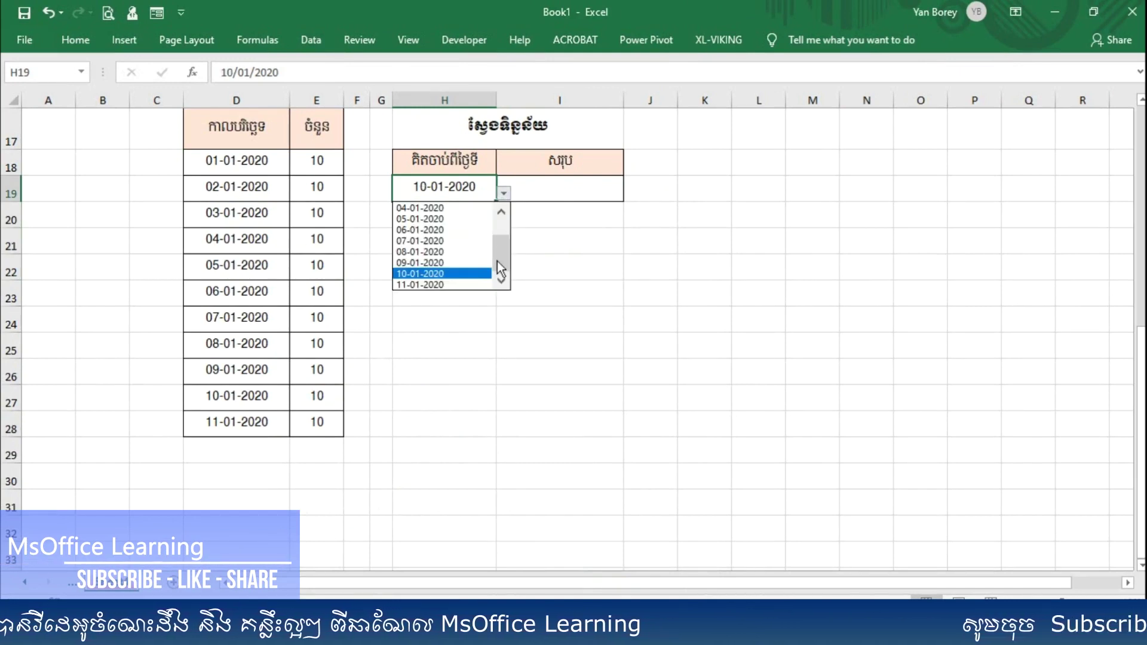
drag(497, 261, 496, 218)
click(440, 218)
click(546, 280)
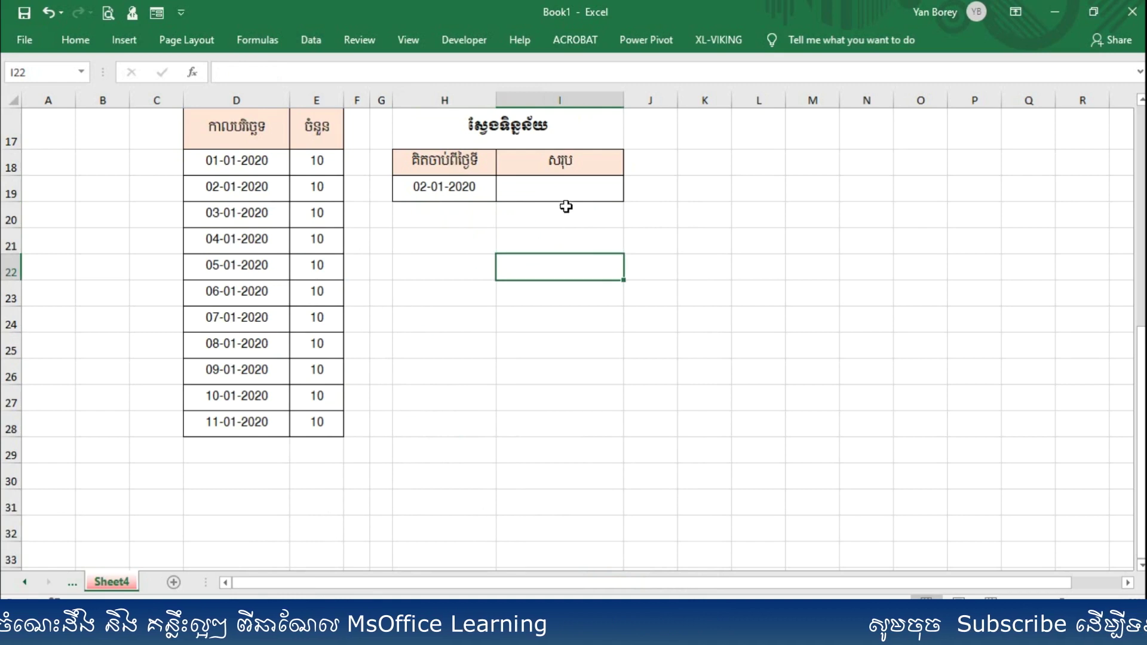
- Select I19 and begin the total formula with =SUM(
click(539, 189)
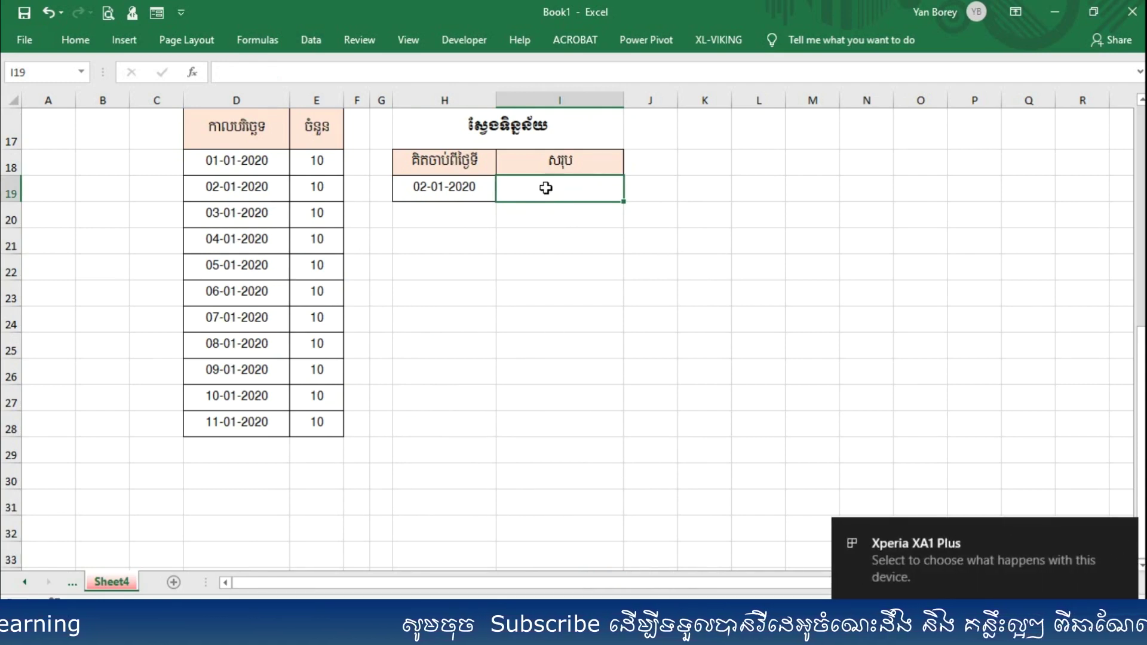
click(76, 40)
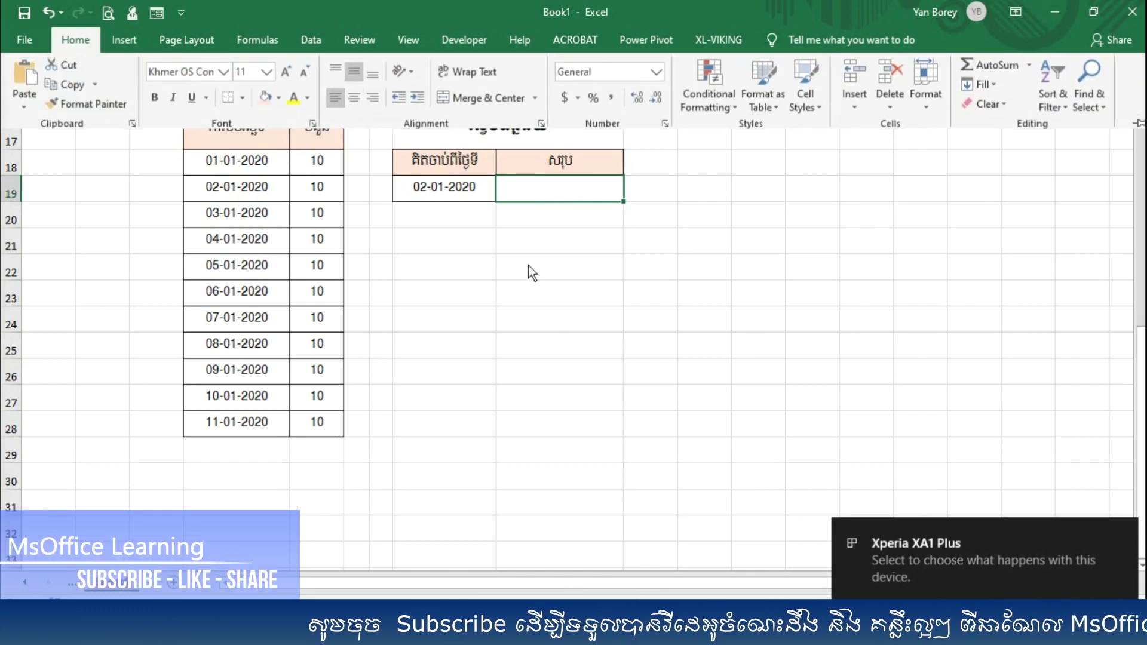
click(525, 197)
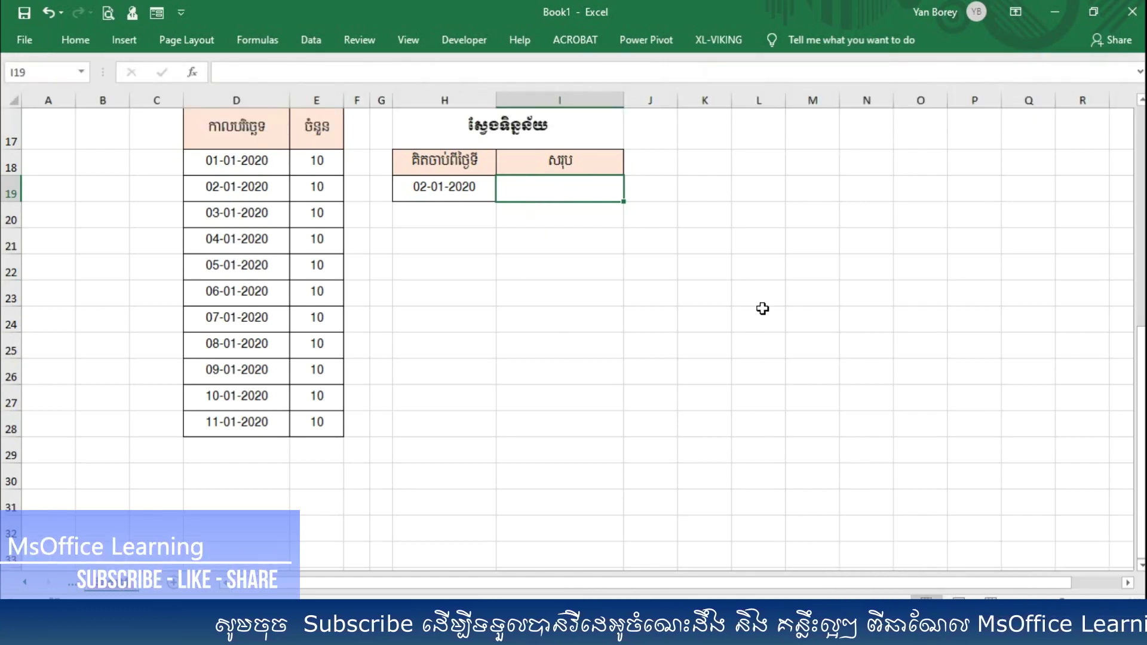
text(=sum)
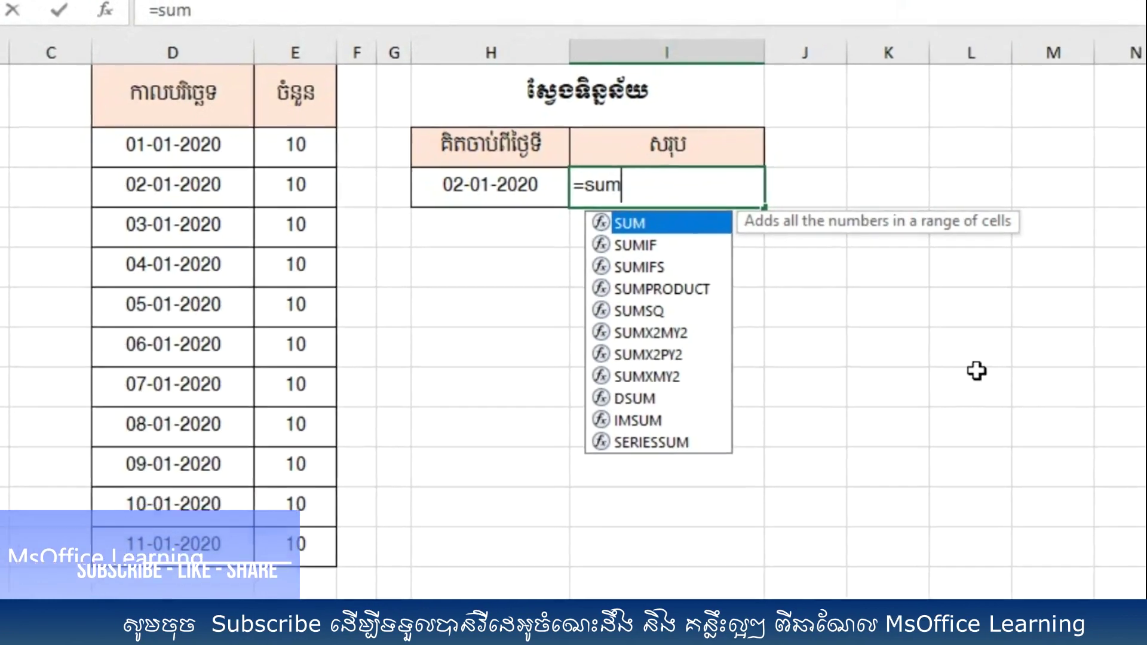
text(()
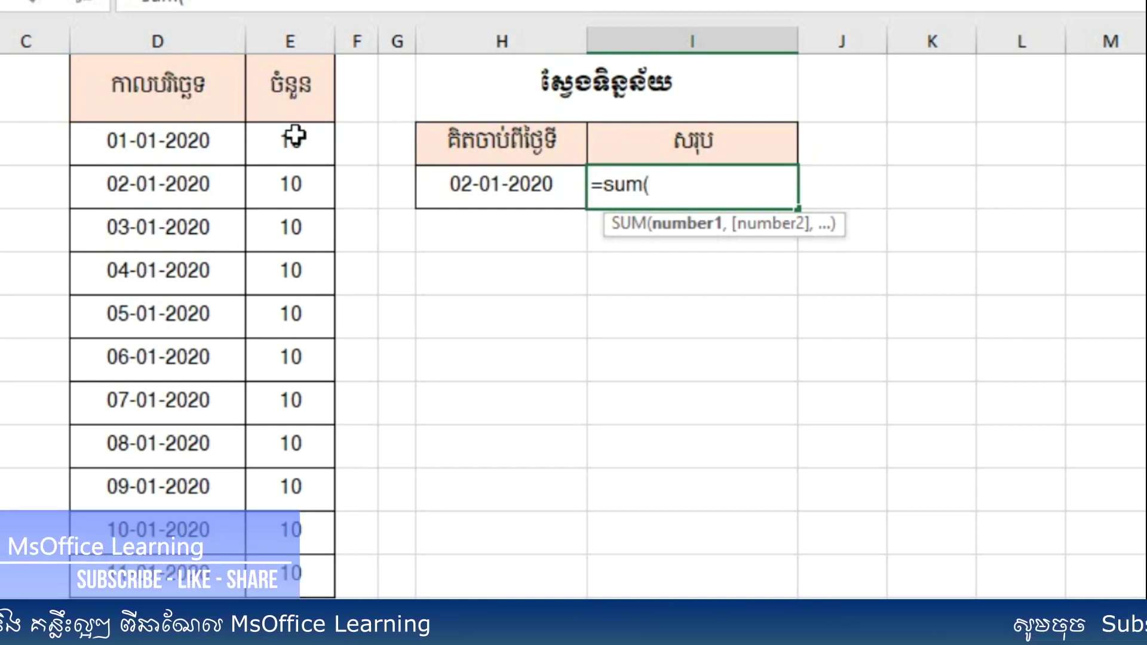
- Enter =SUM(E18:INDEX(E18:E28,MATCH(H19,D18:D28,0))) in I19
click(302, 143)
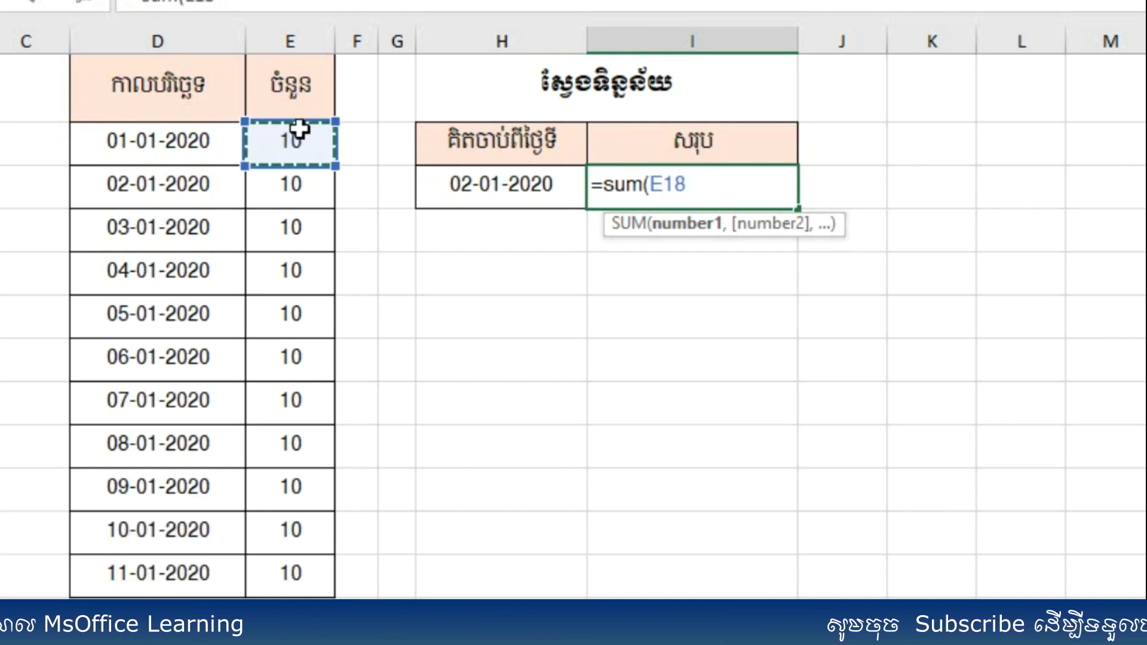
text(")
key(BackSpace)
text(:)
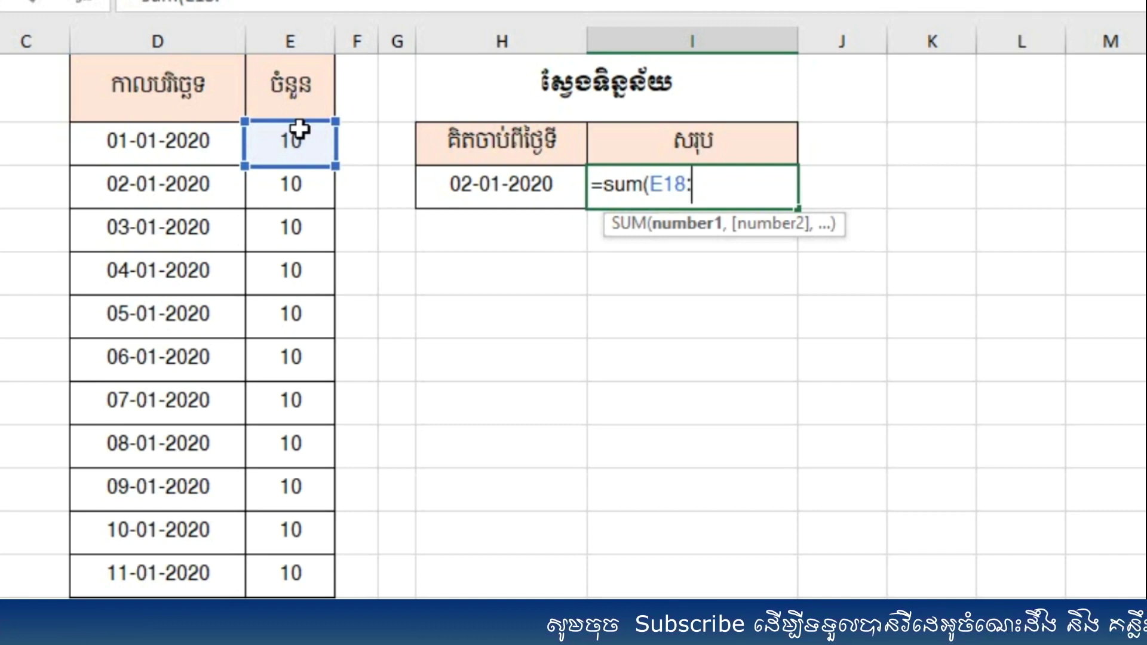
text(in)
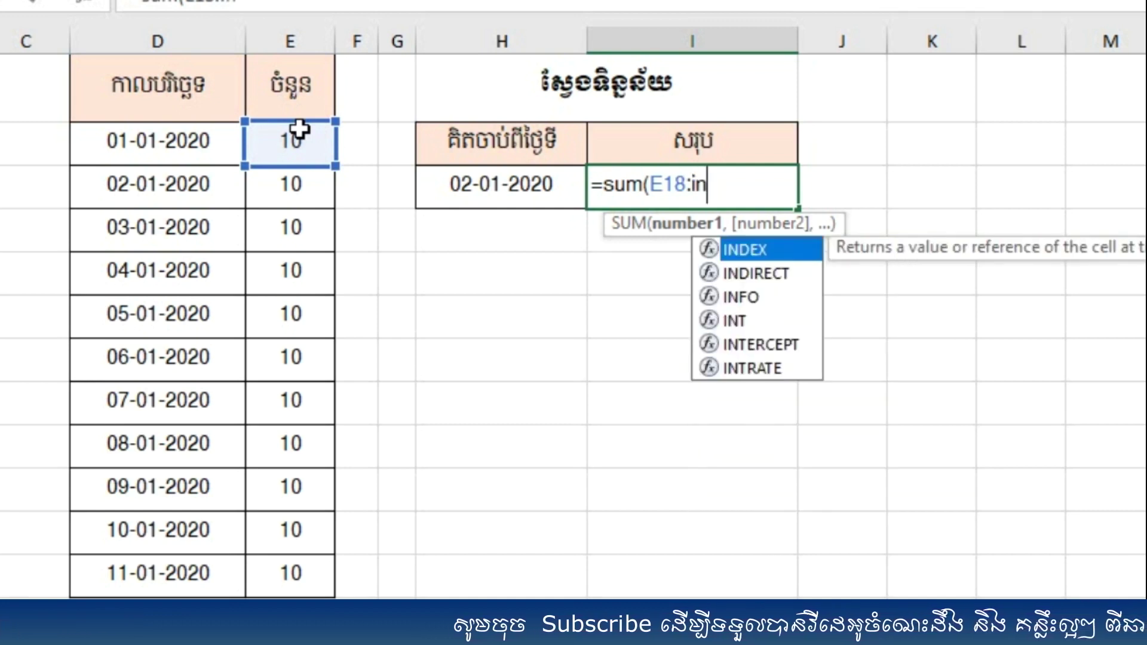
text(xe)
key(BackSpace)
text(dex)
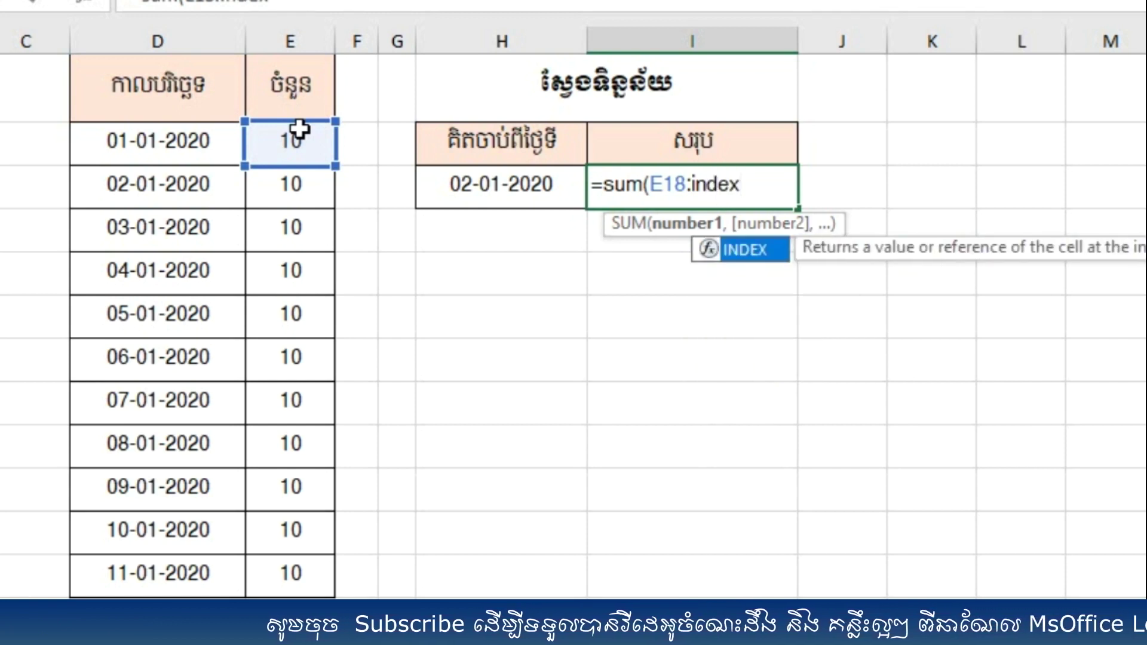
text(()
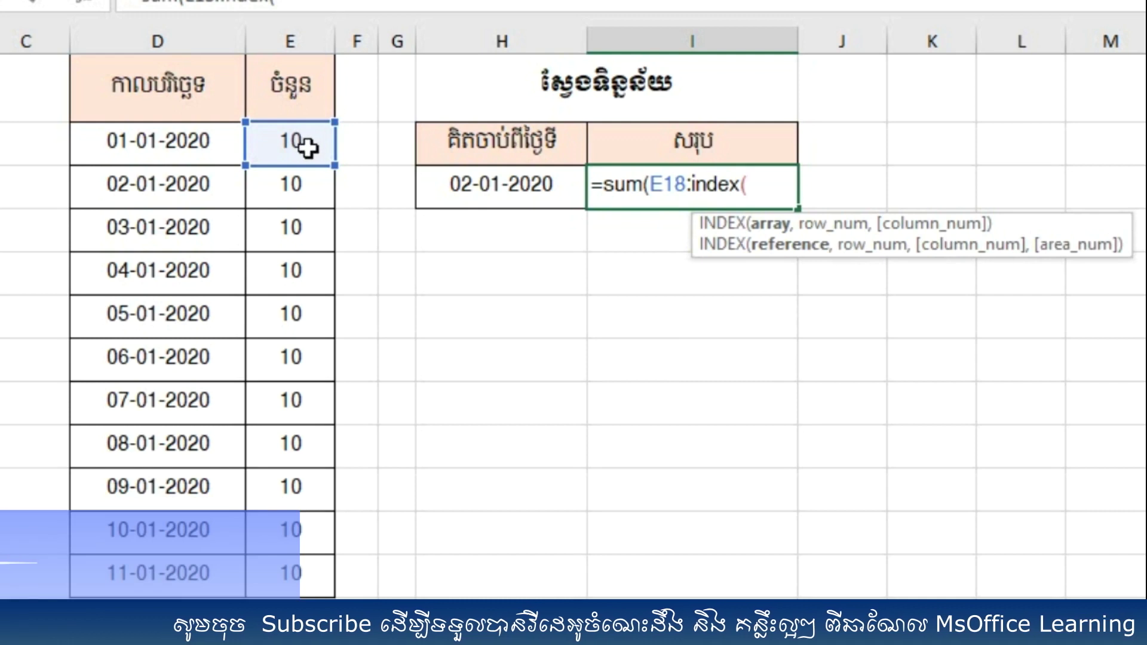
drag(291, 140, 284, 571)
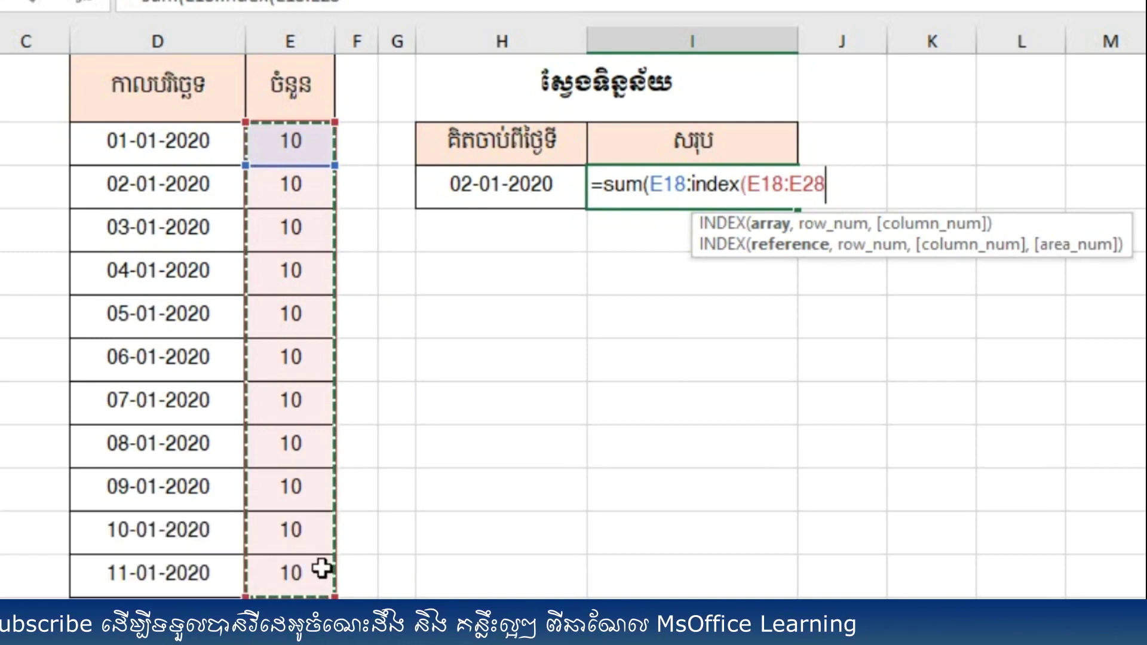
text(,)
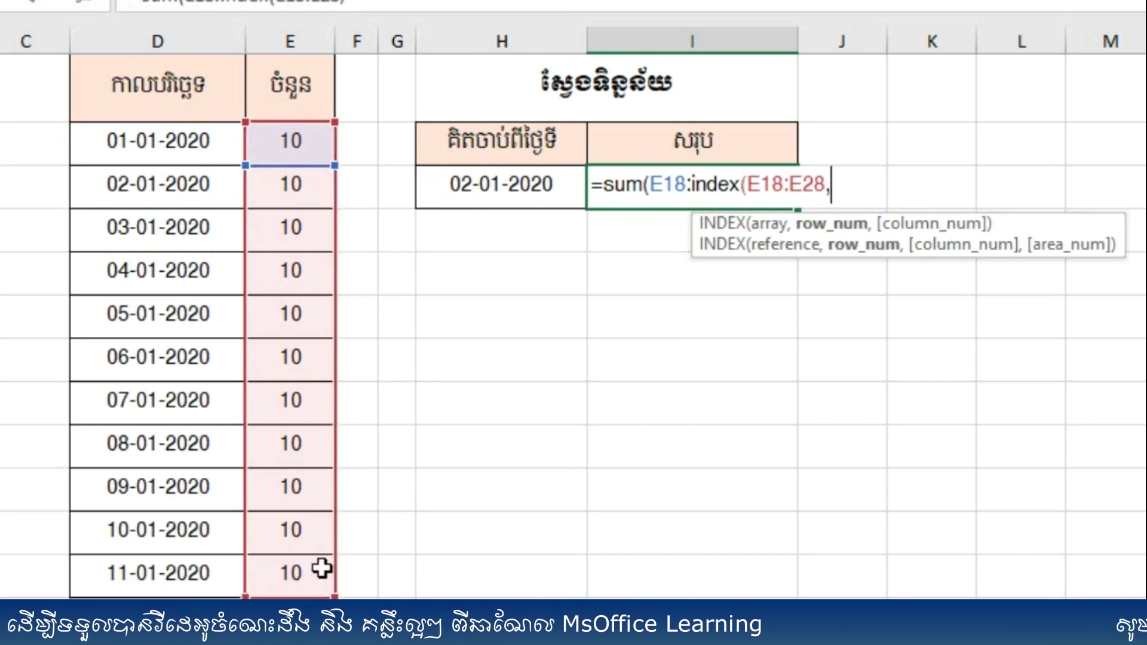
text(ma)
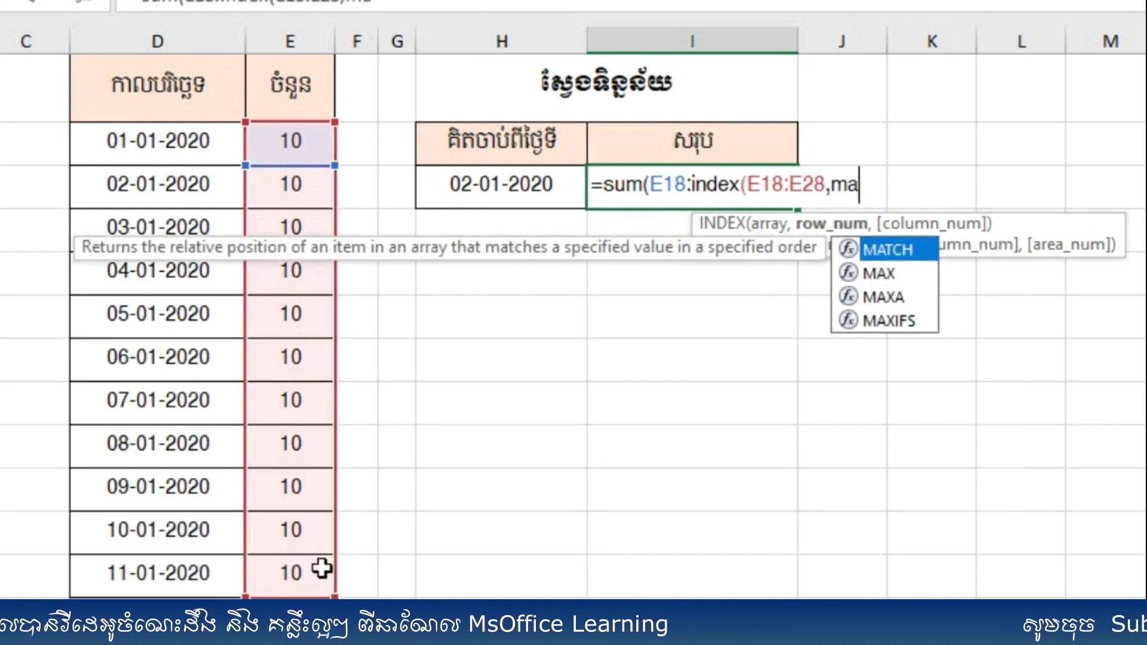
text(tch)
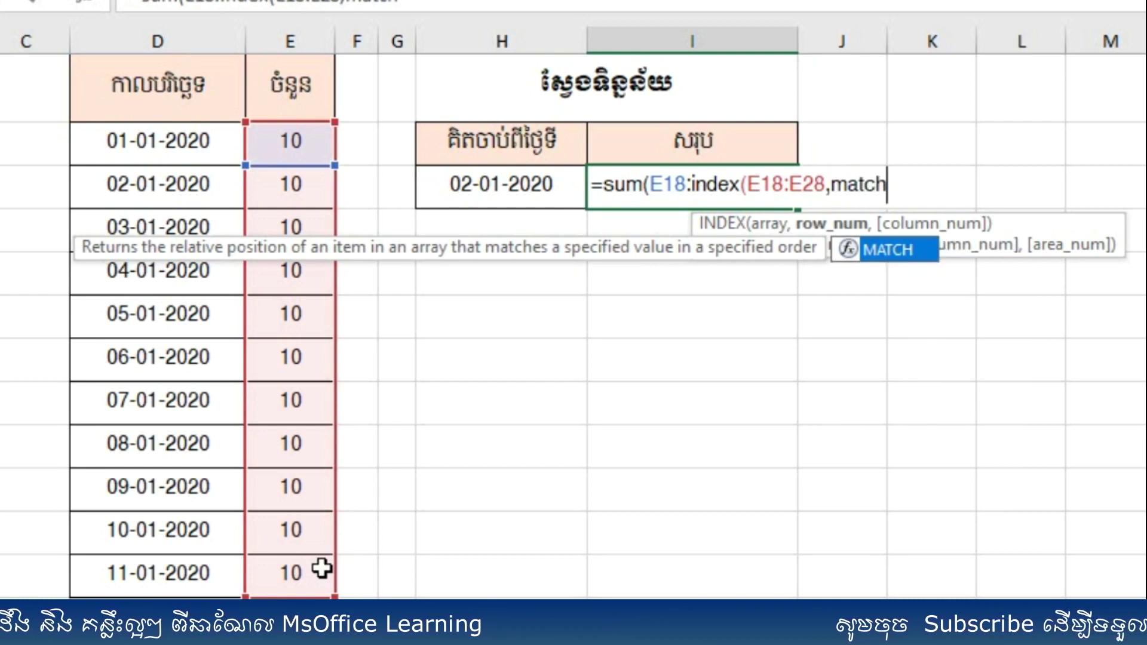
text(()
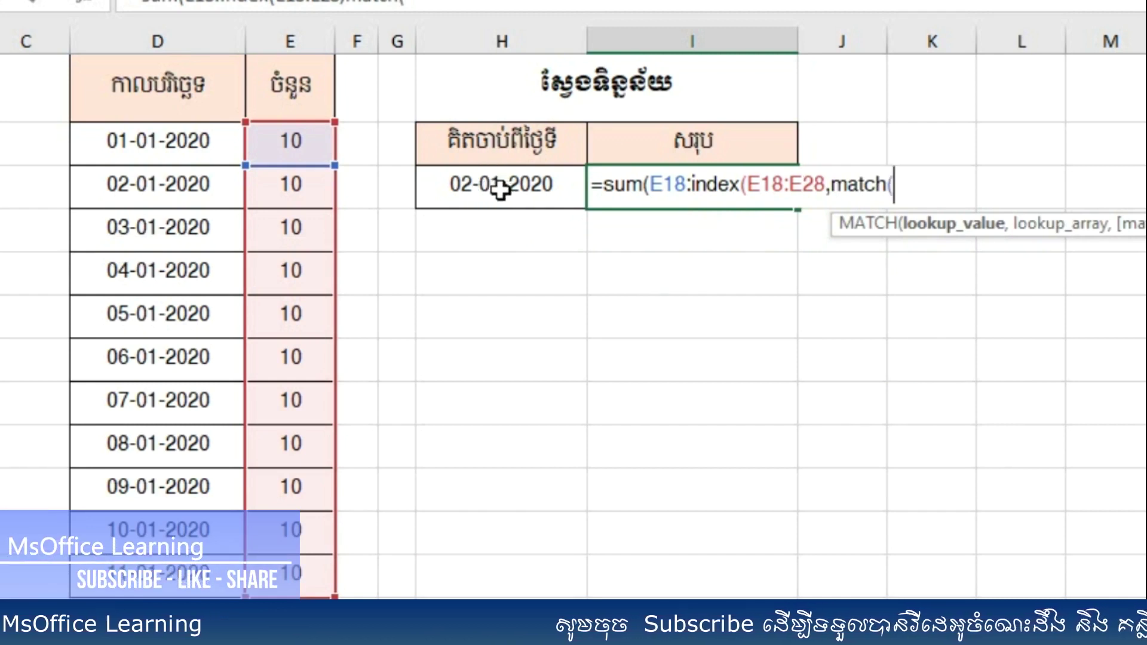
click(500, 188)
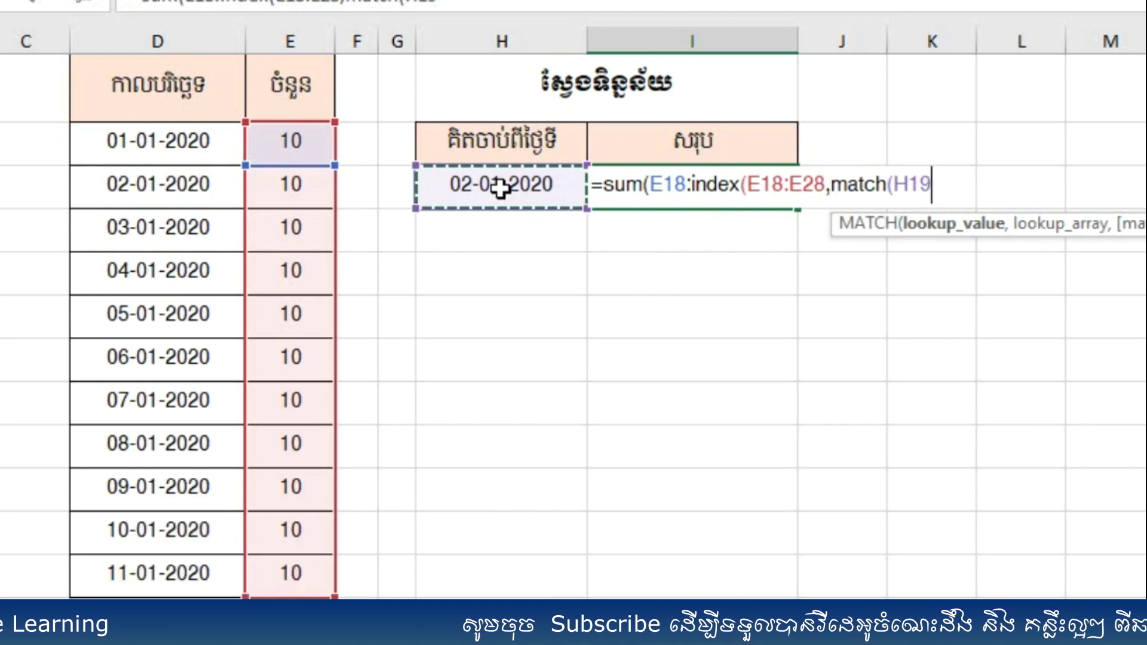
text(,)
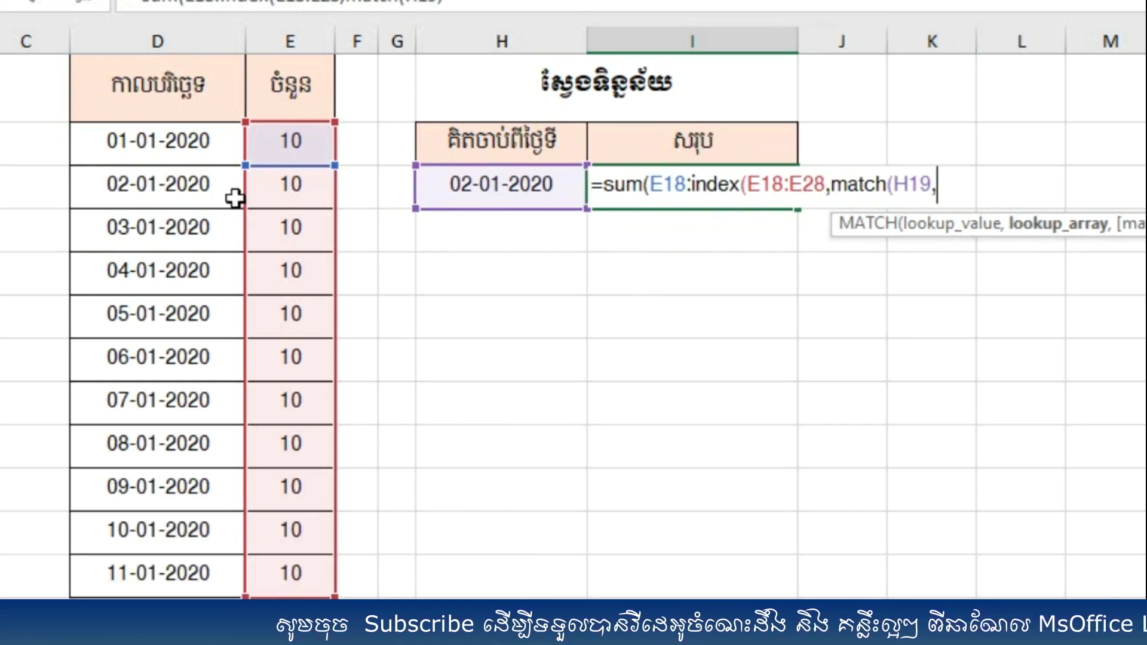
drag(184, 140, 166, 573)
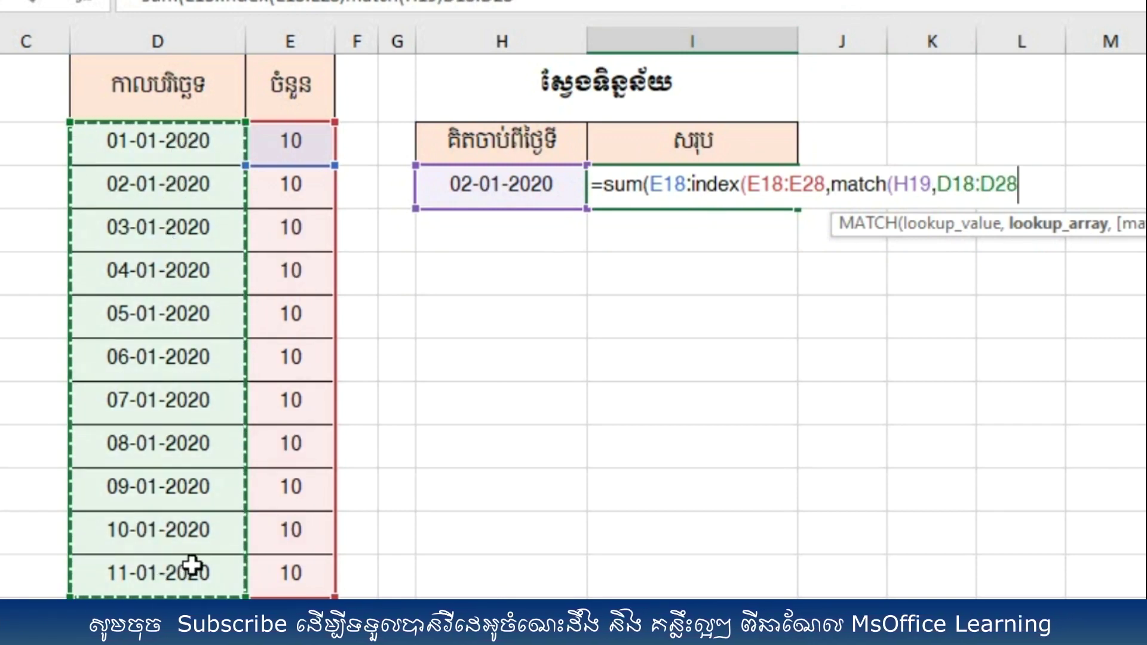
text(,0)
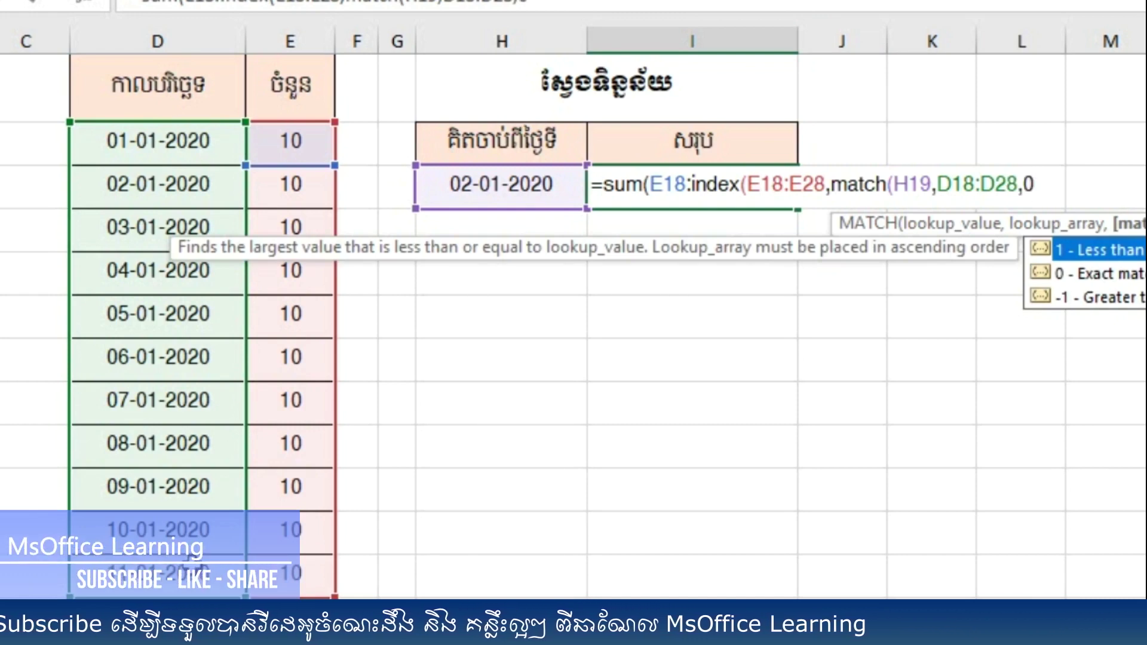
text())))
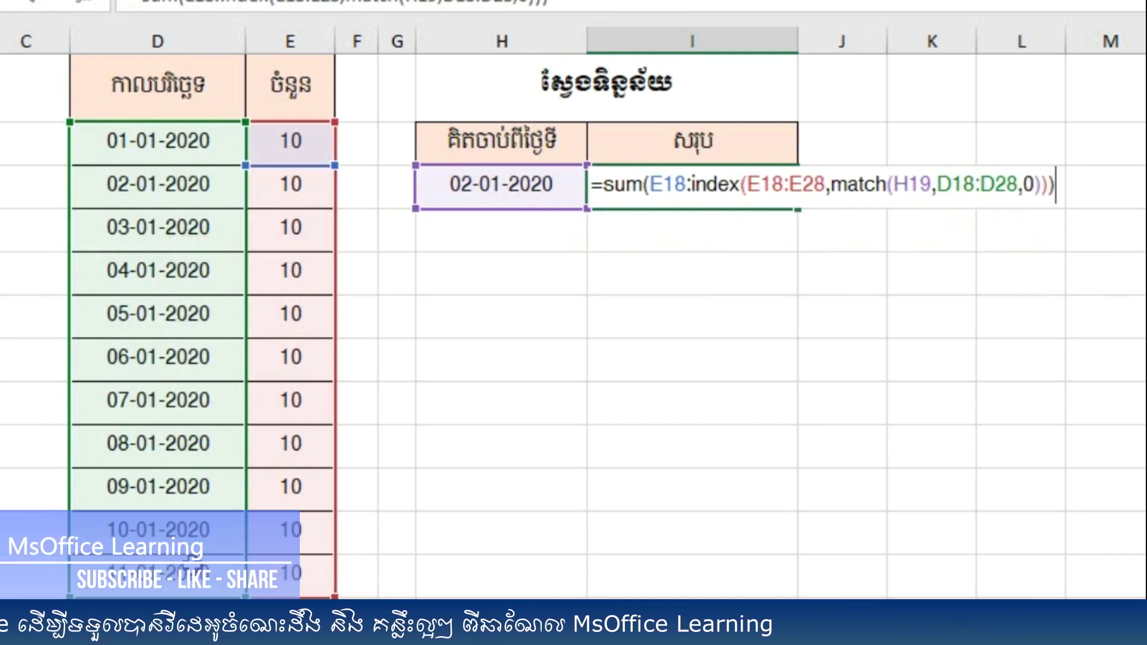
key(Return)
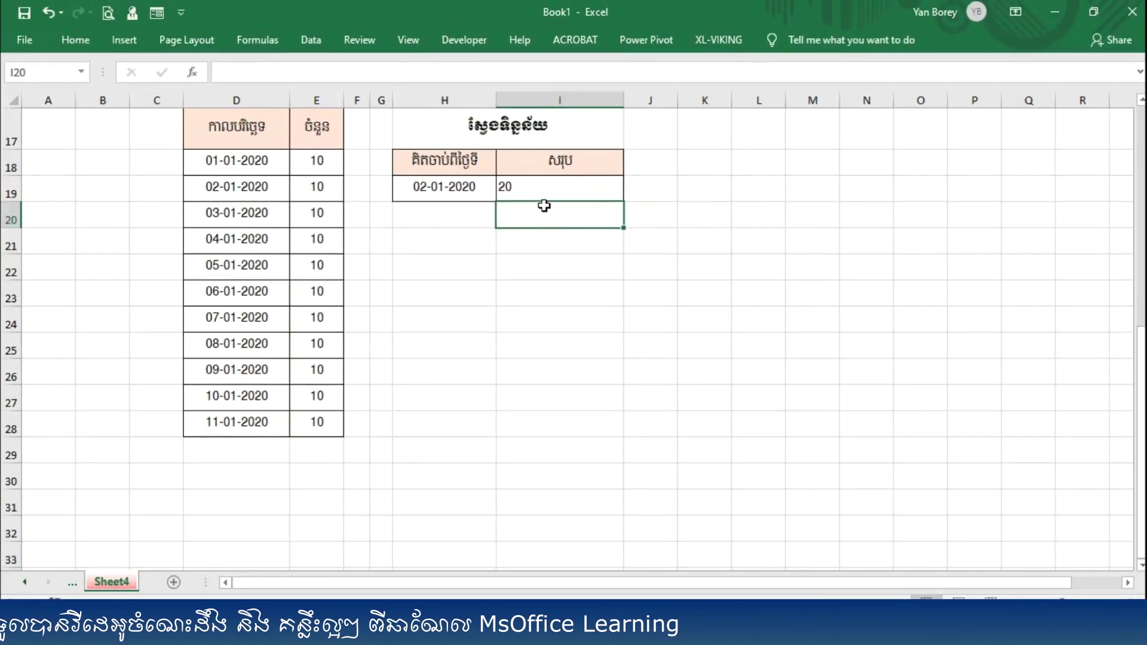
- Centre the total of 20 in cell I19
click(540, 188)
click(67, 42)
click(346, 94)
click(442, 190)
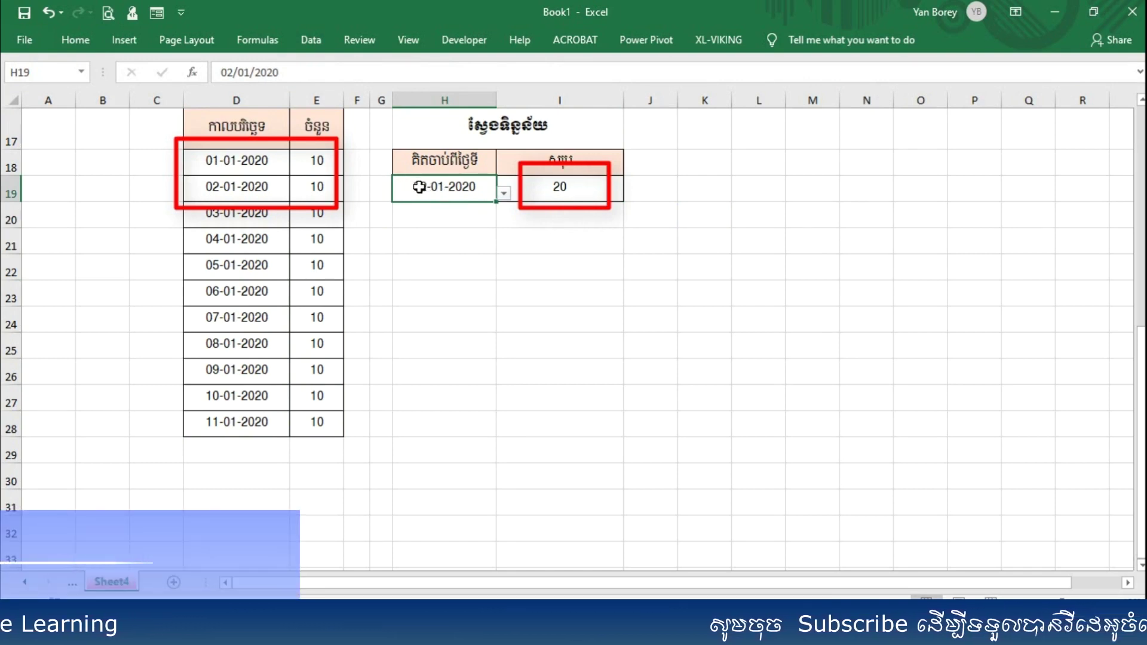
- Check the summed amounts, then set H19 to 05-01-2020 and then 10-01-2020
drag(323, 159, 322, 177)
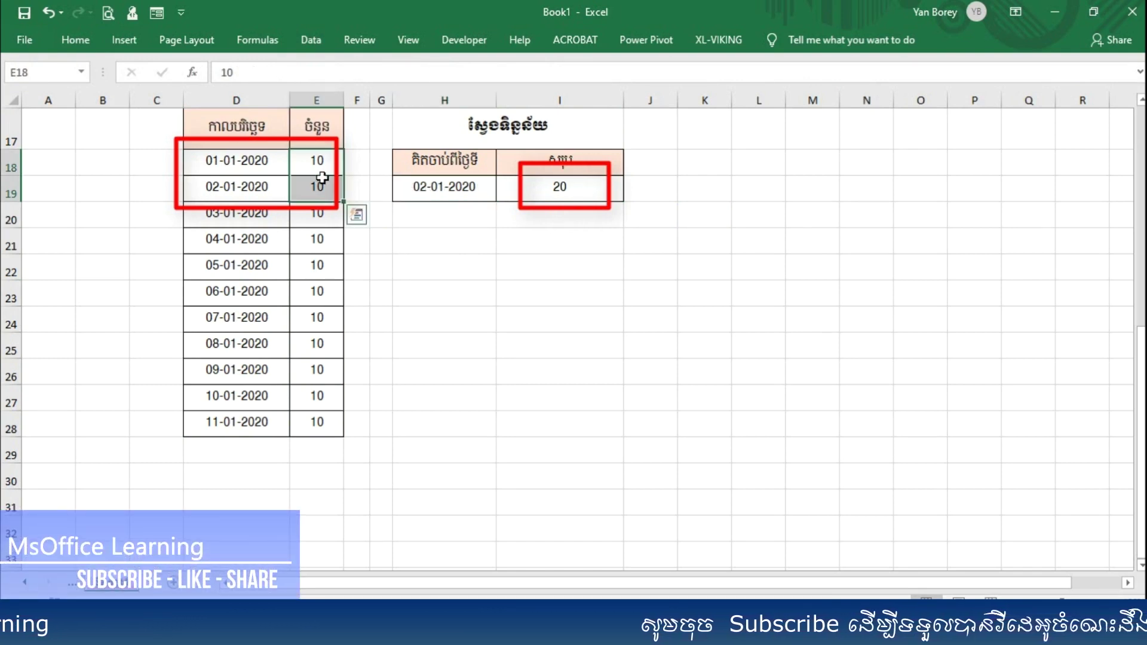
click(560, 182)
click(484, 187)
click(503, 193)
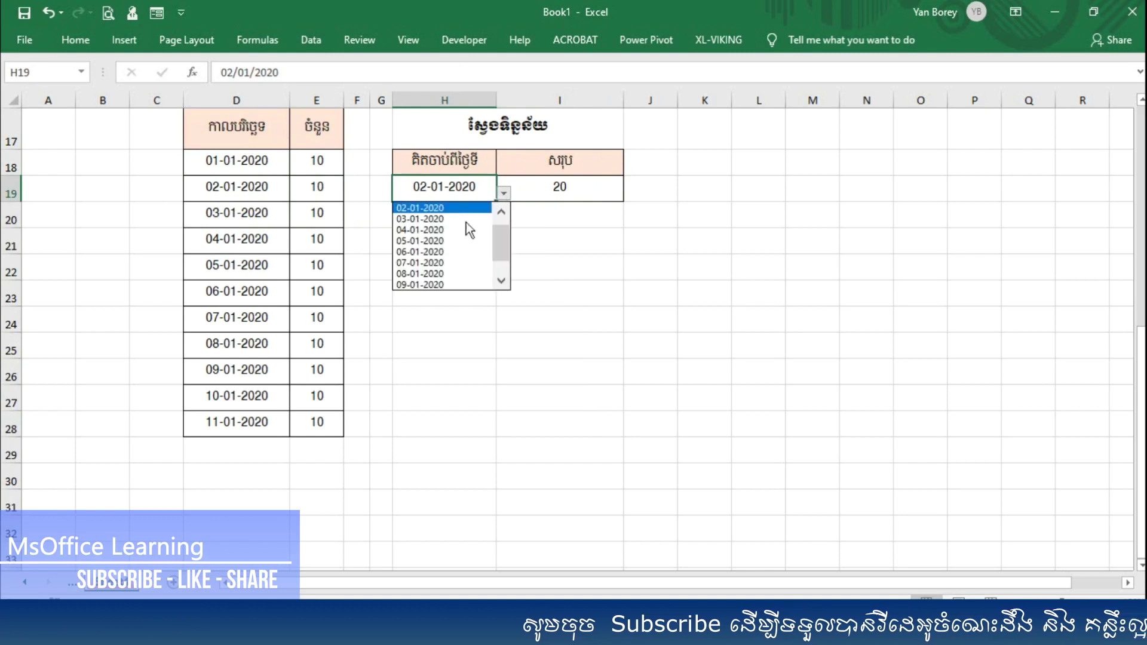
click(443, 243)
click(591, 187)
click(490, 190)
click(504, 193)
click(434, 273)
- Switch H19 to 11-01-2020, then back to 05-01-2020
click(573, 187)
click(493, 191)
click(504, 193)
click(435, 284)
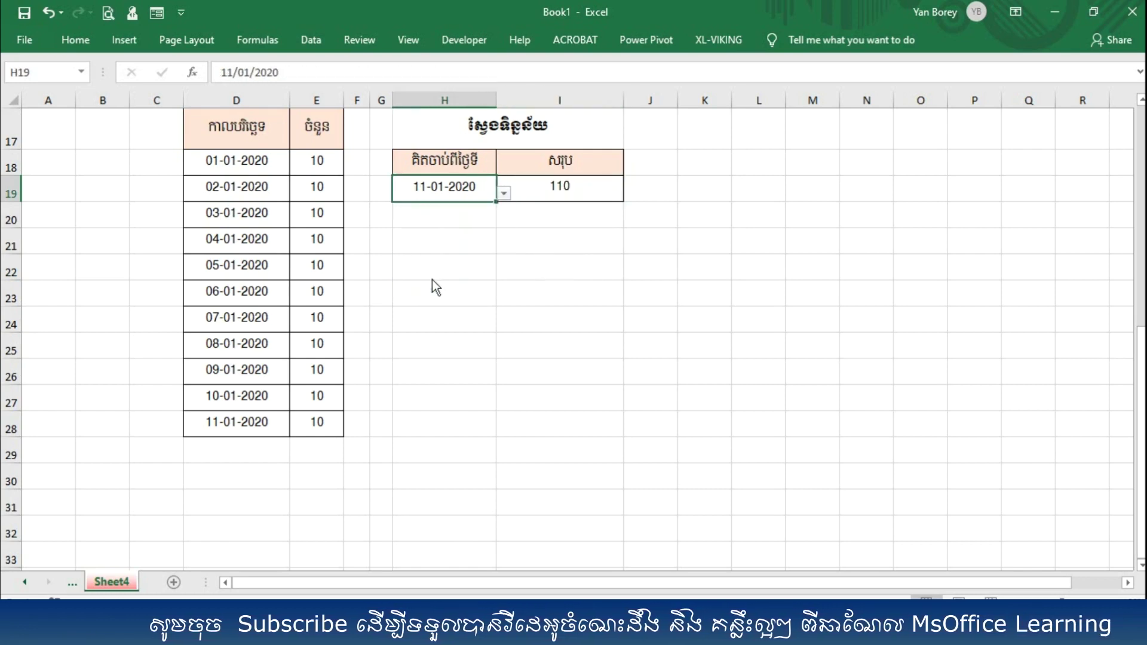
click(548, 191)
click(487, 190)
click(504, 193)
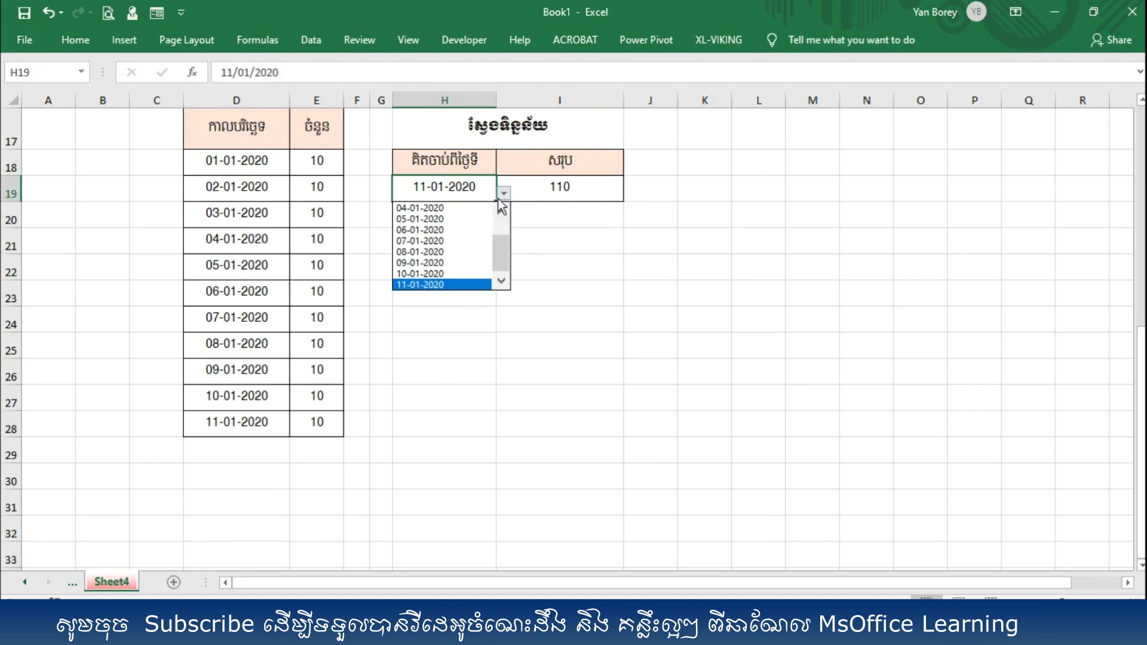
click(427, 219)
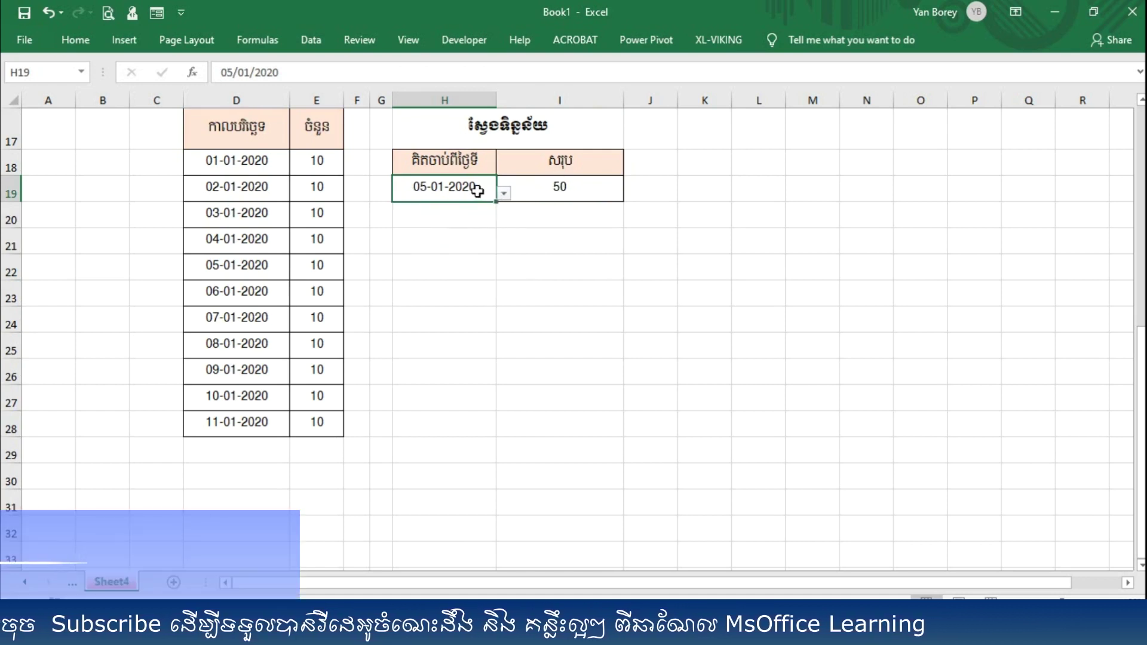
- Re-enter I19's total formula unchanged so it shows 50
click(575, 195)
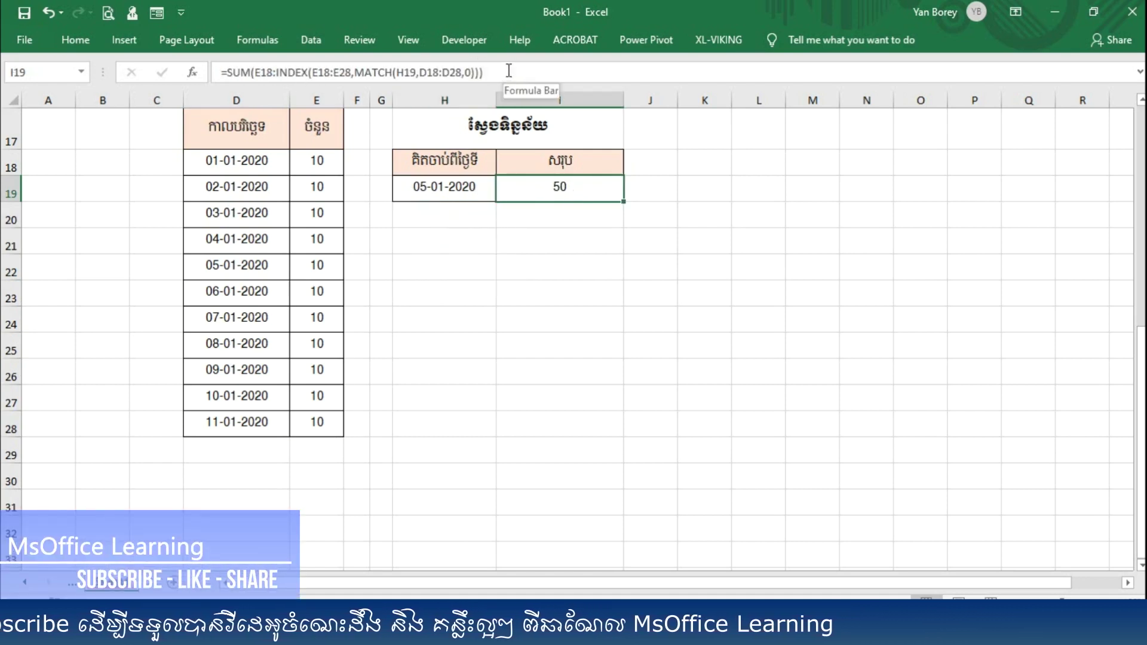
click(267, 72)
click(221, 73)
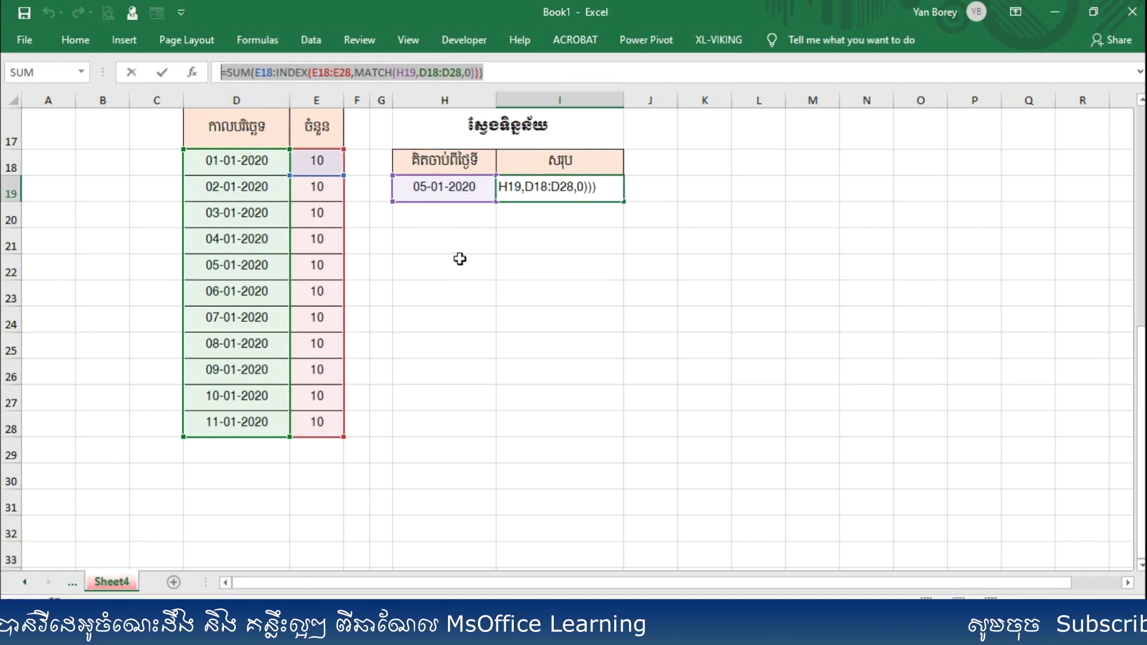
key(Return)
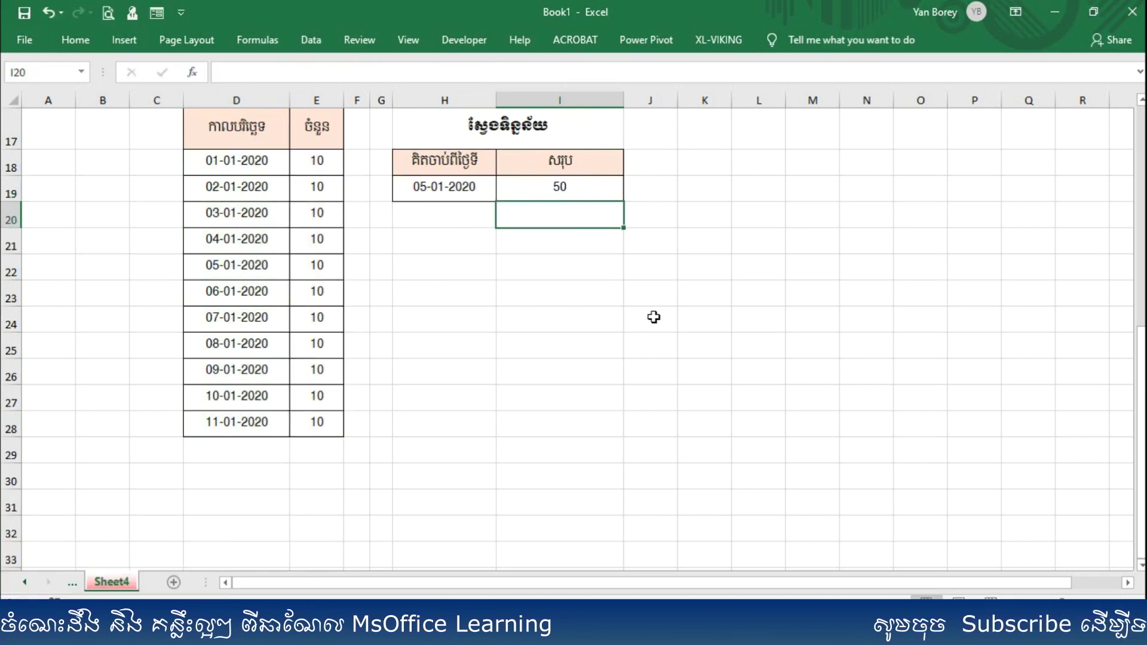
click(467, 191)
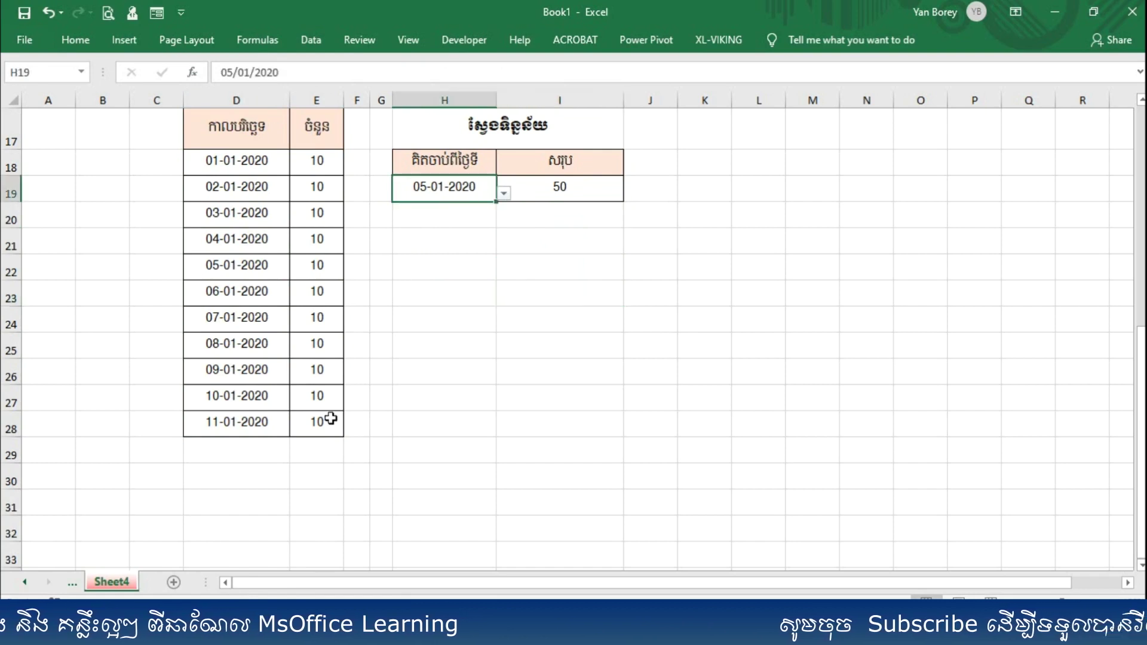
- Fill the last date/amount row down to add 12-01-2020, checking H19's date list
mouse_move(227, 425)
mouse_down()
mouse_move(316, 423)
mouse_move(343, 454)
mouse_up()
click(381, 397)
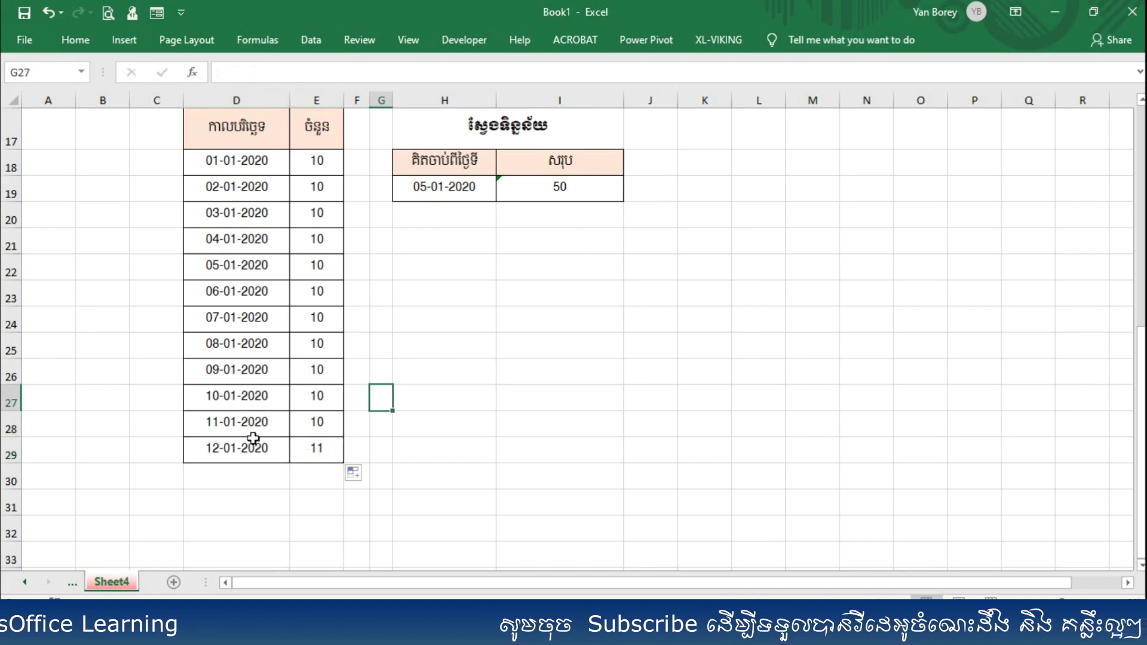
click(455, 186)
click(504, 193)
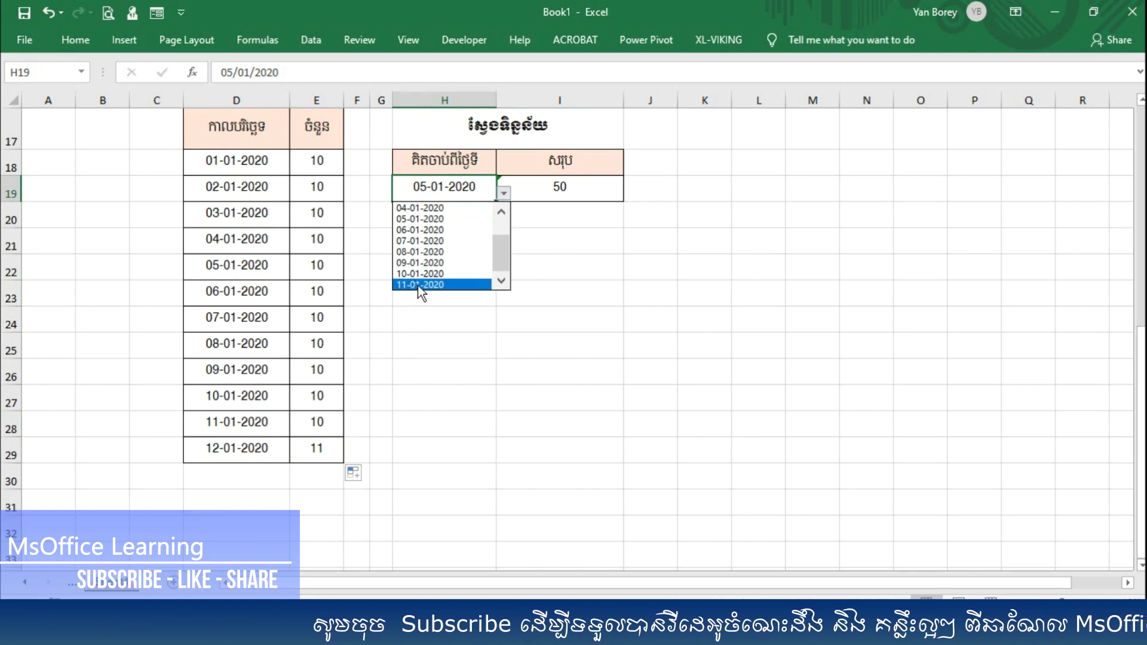
key(Escape)
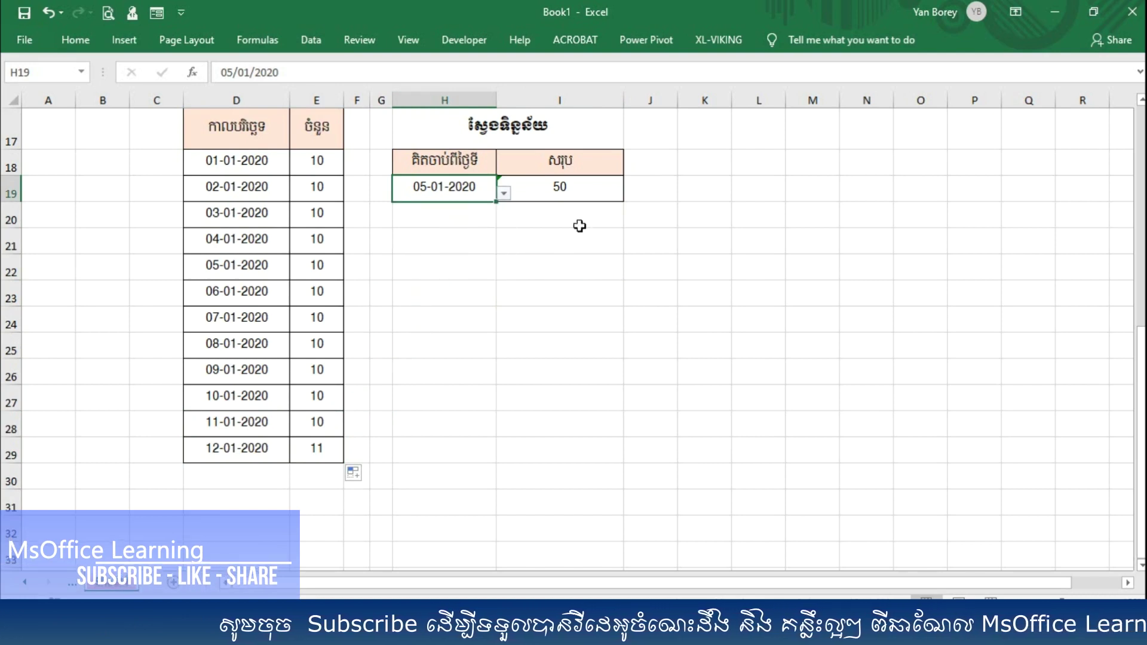
click(558, 190)
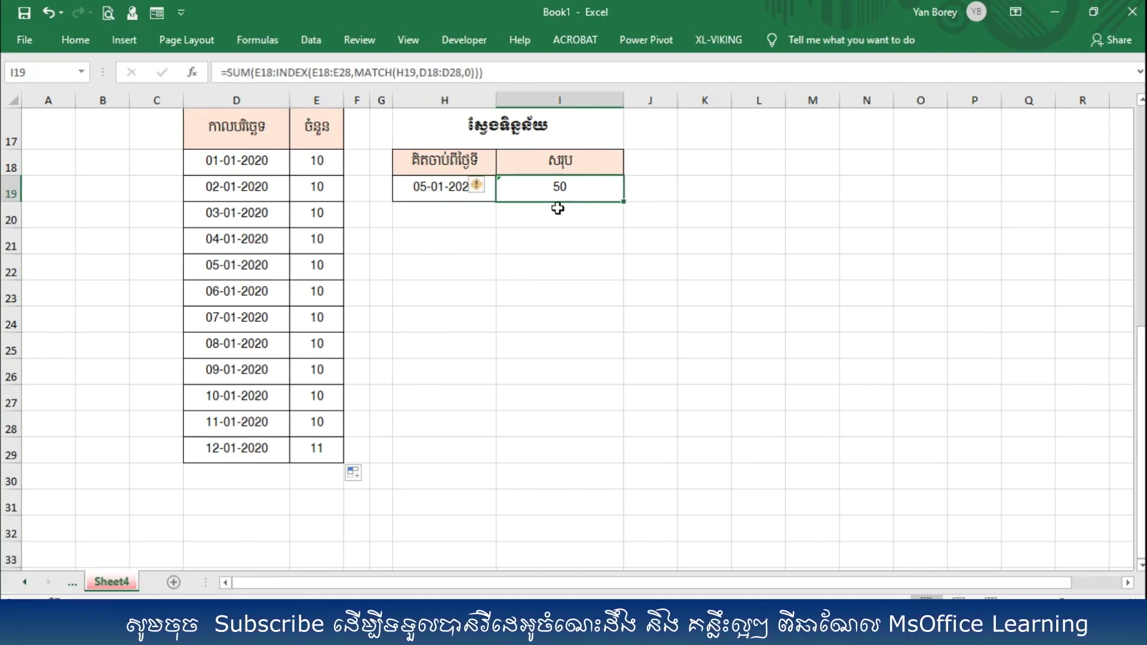
click(447, 188)
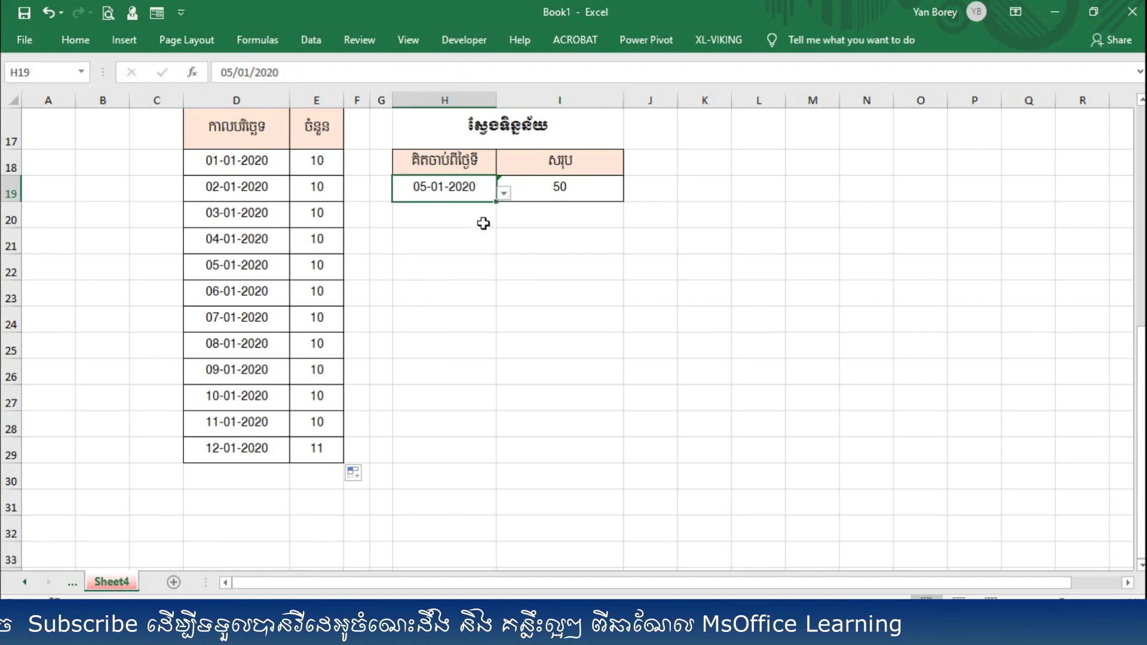
- Continue the date and amount series down to 15-01-2020 in row 32
drag(224, 448, 307, 448)
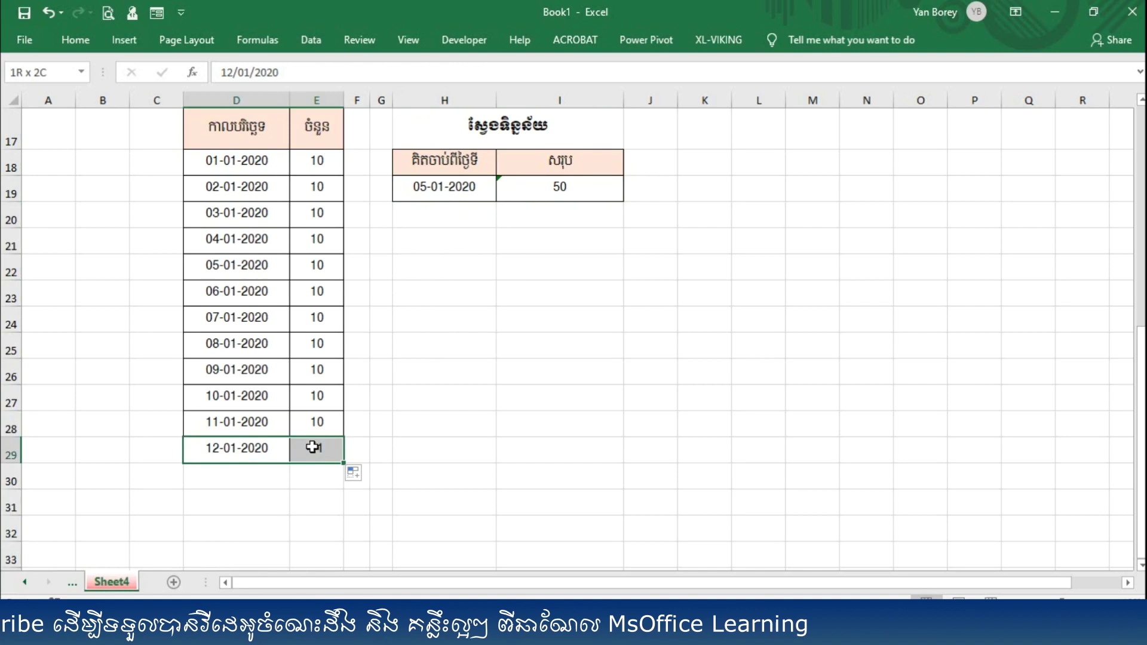
click(451, 187)
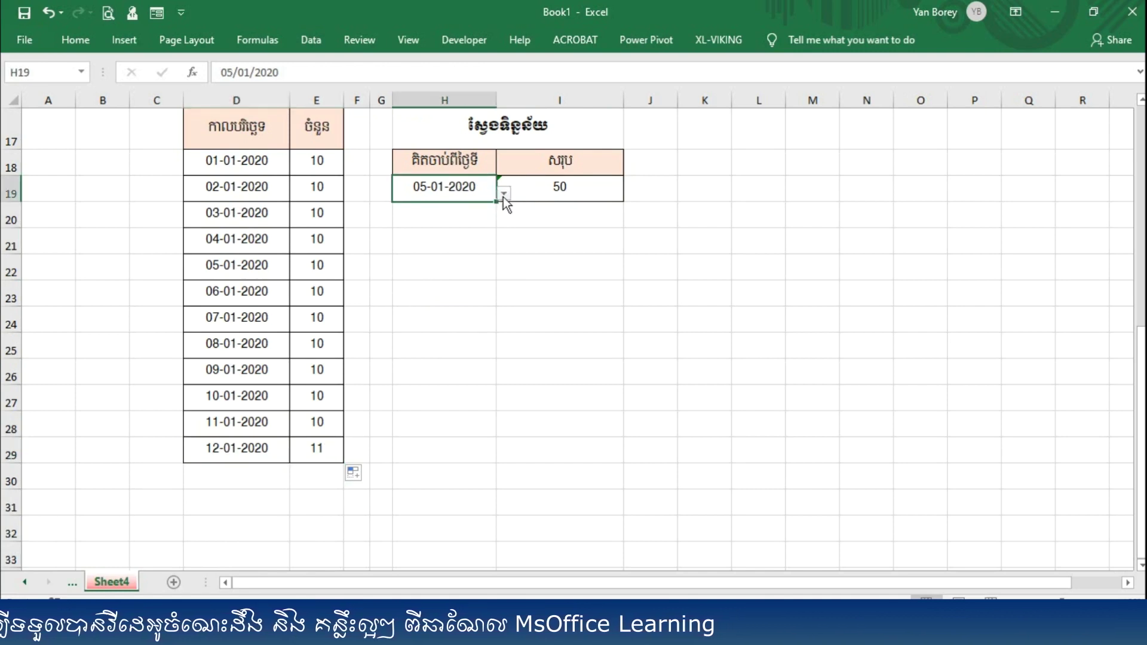
click(504, 194)
mouse_move(498, 254)
mouse_down()
mouse_move(500, 242)
mouse_move(501, 268)
mouse_up()
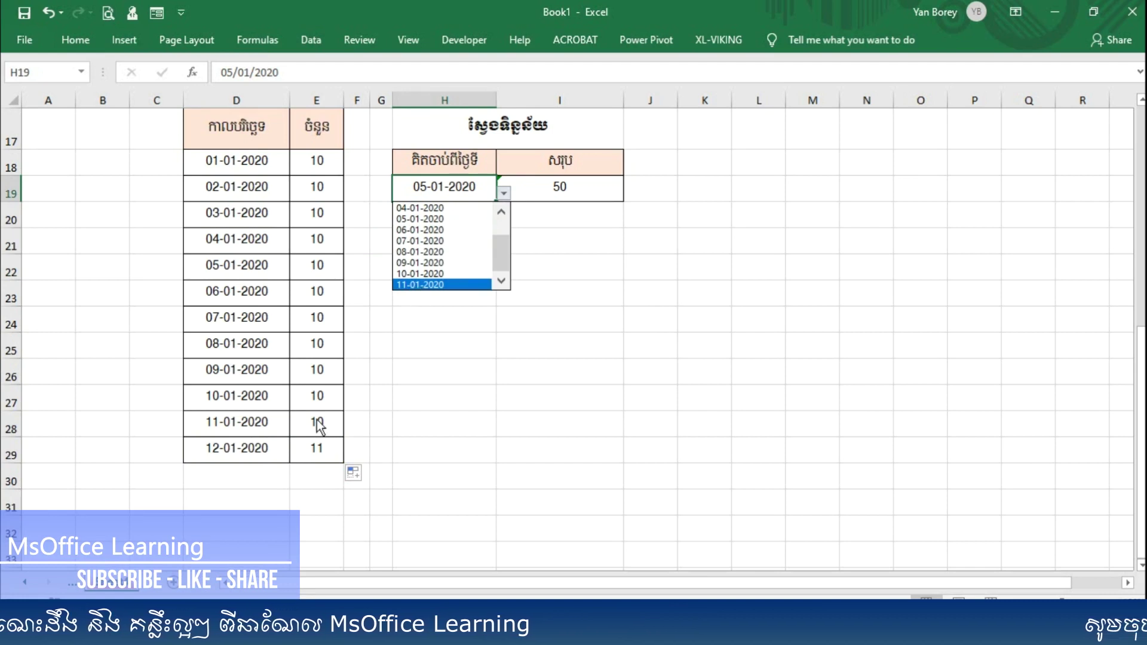
click(220, 454)
mouse_move(219, 454)
mouse_down()
mouse_move(299, 453)
mouse_move(326, 533)
mouse_up()
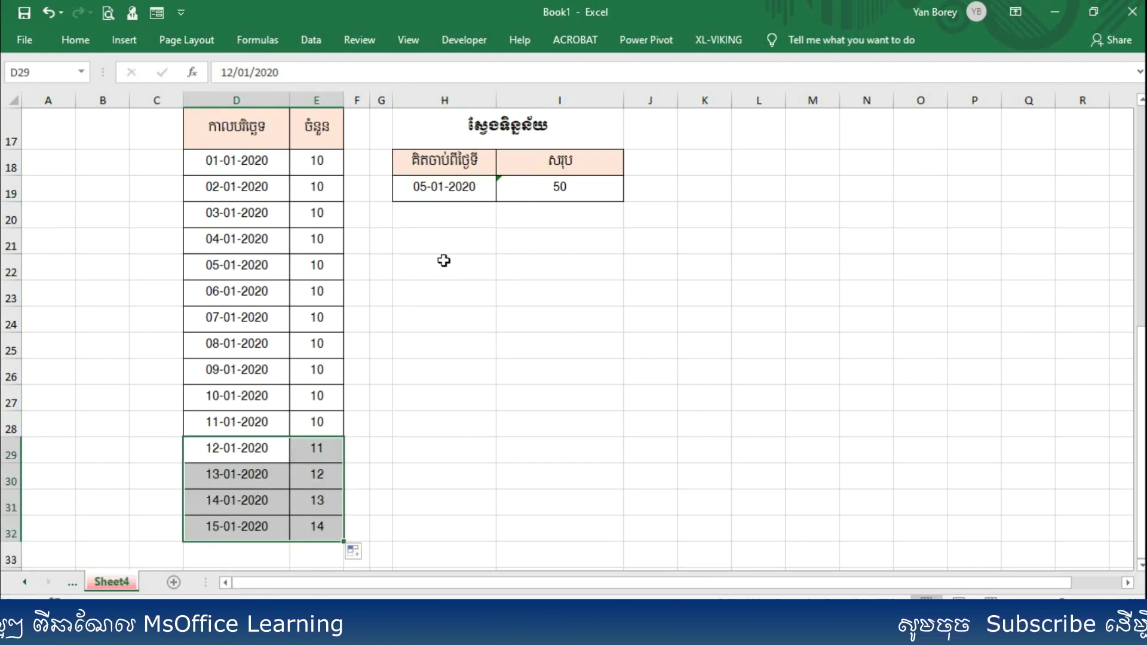
- Check H19's date list for the new dates, then select rows 29 to 32
click(444, 190)
click(503, 193)
scroll(501, 269, up, 3)
scroll(500, 269, down, 3)
key(Escape)
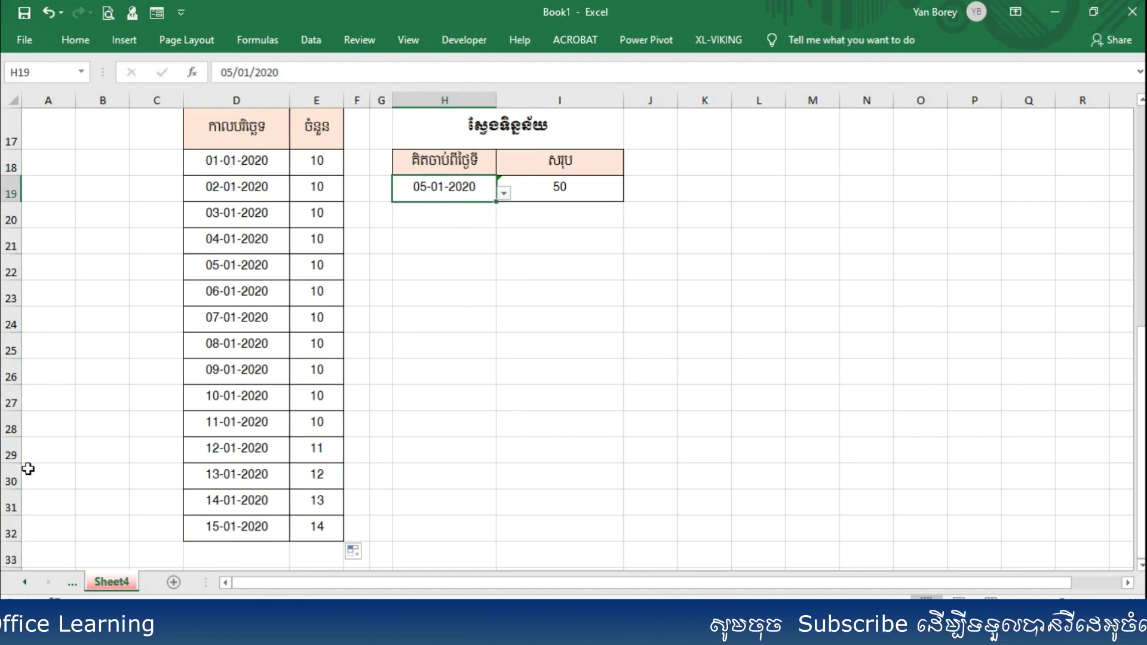
drag(9, 455, 10, 528)
right_click(10, 507)
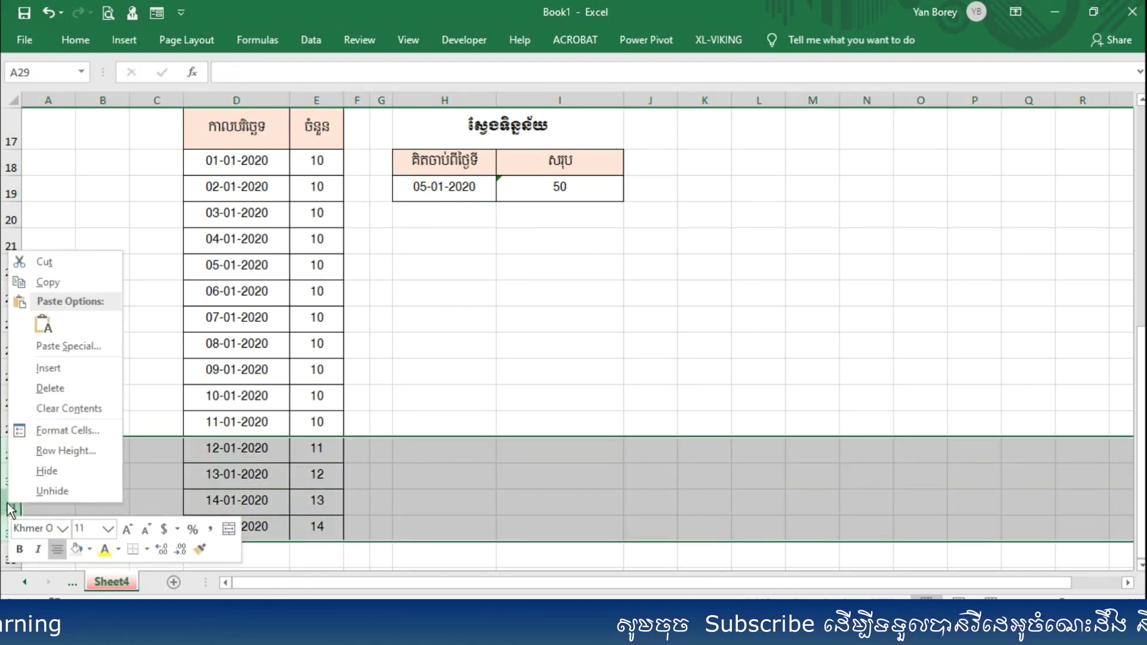
- Delete the added rows 29–32 so the table ends at 11-01-2020, then reselect H19
click(50, 389)
click(312, 402)
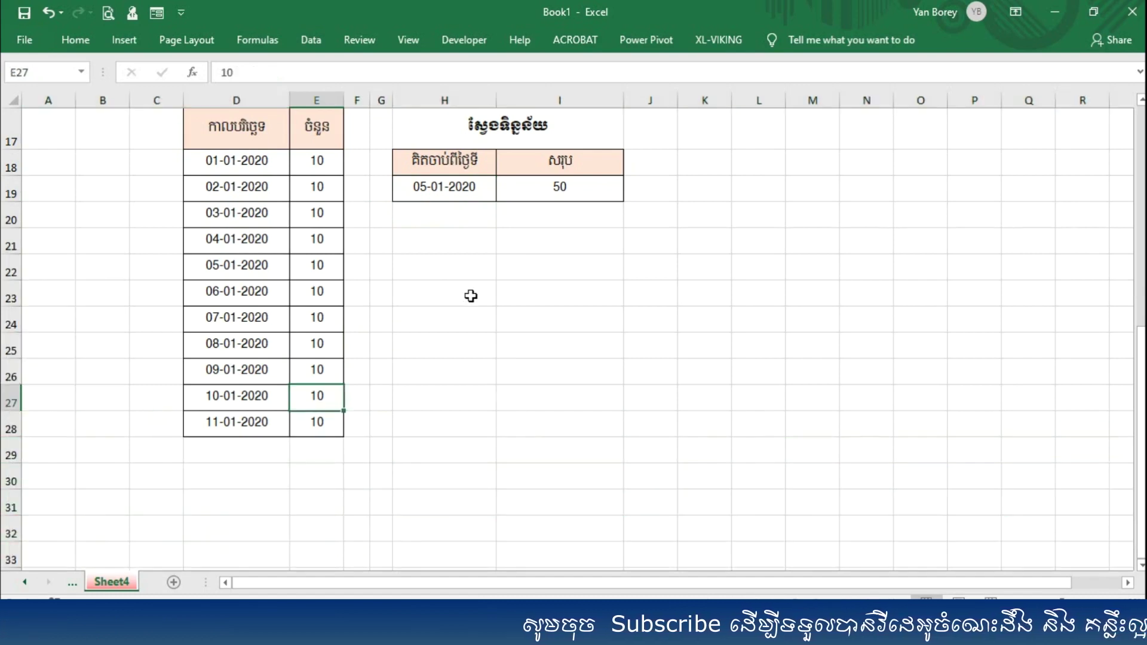
click(469, 295)
click(457, 193)
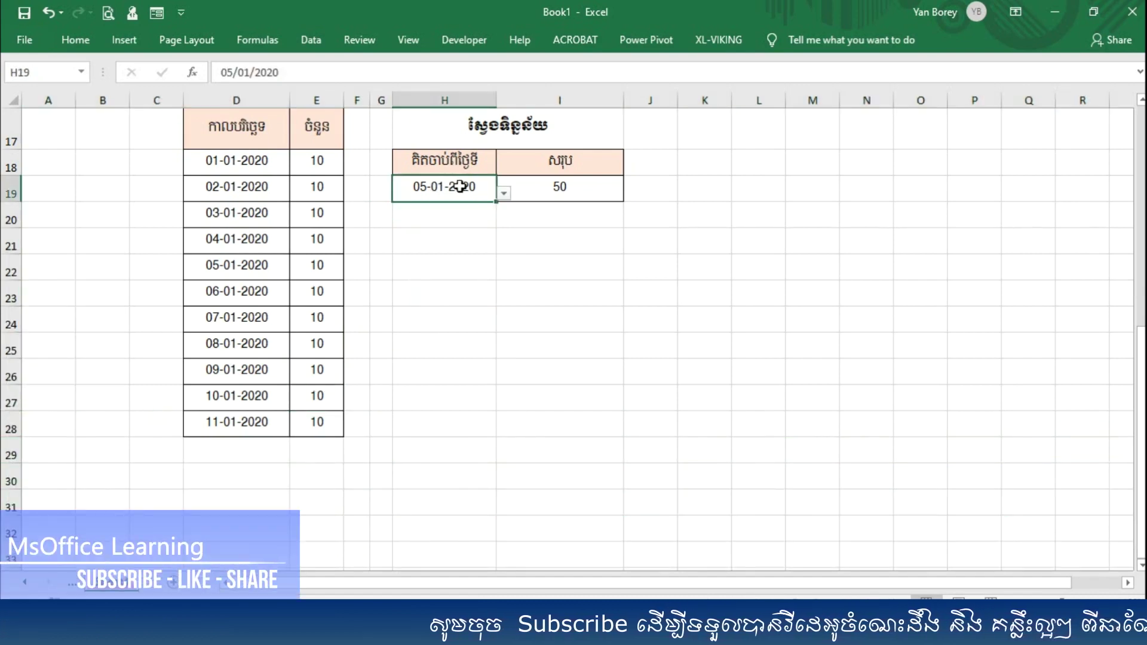
click(505, 315)
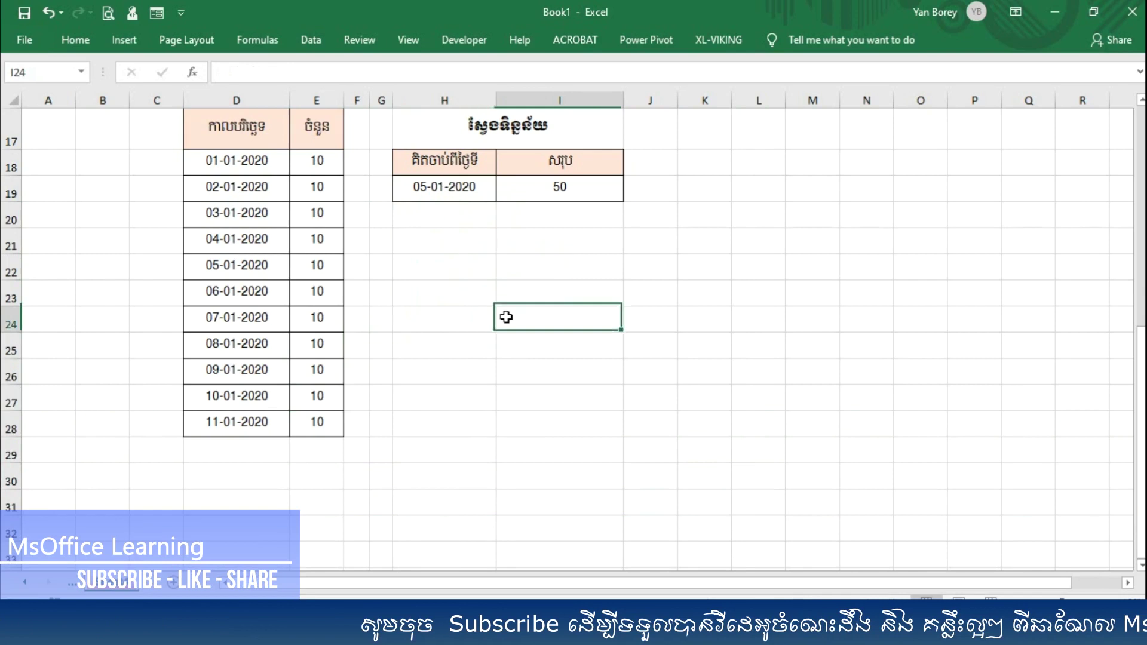
click(440, 189)
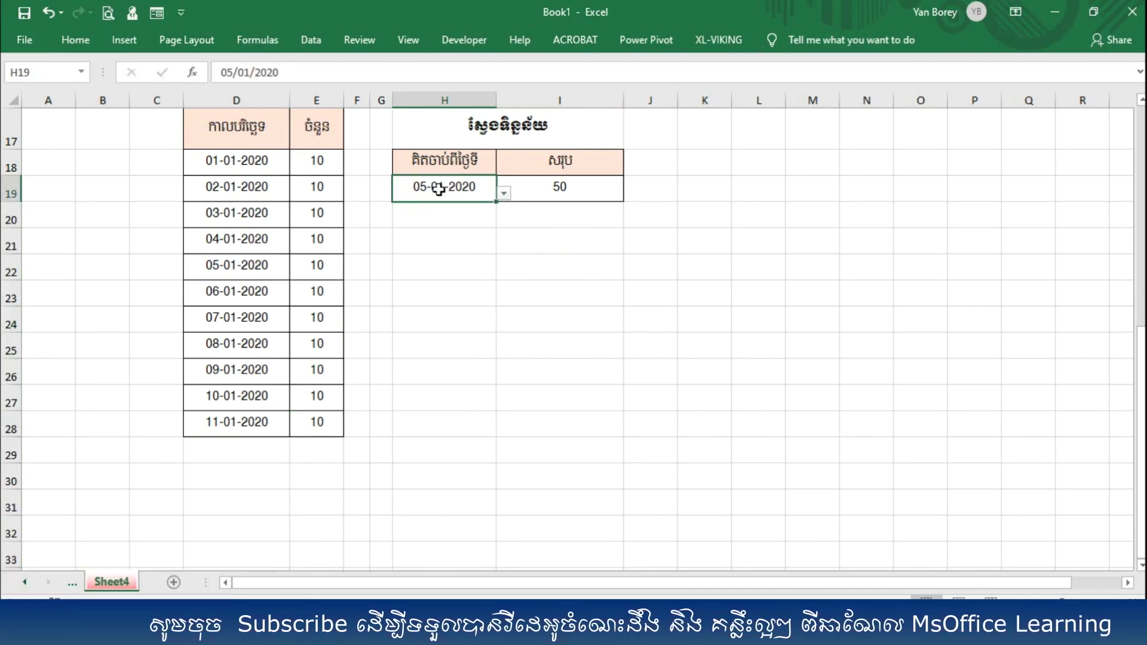
click(312, 40)
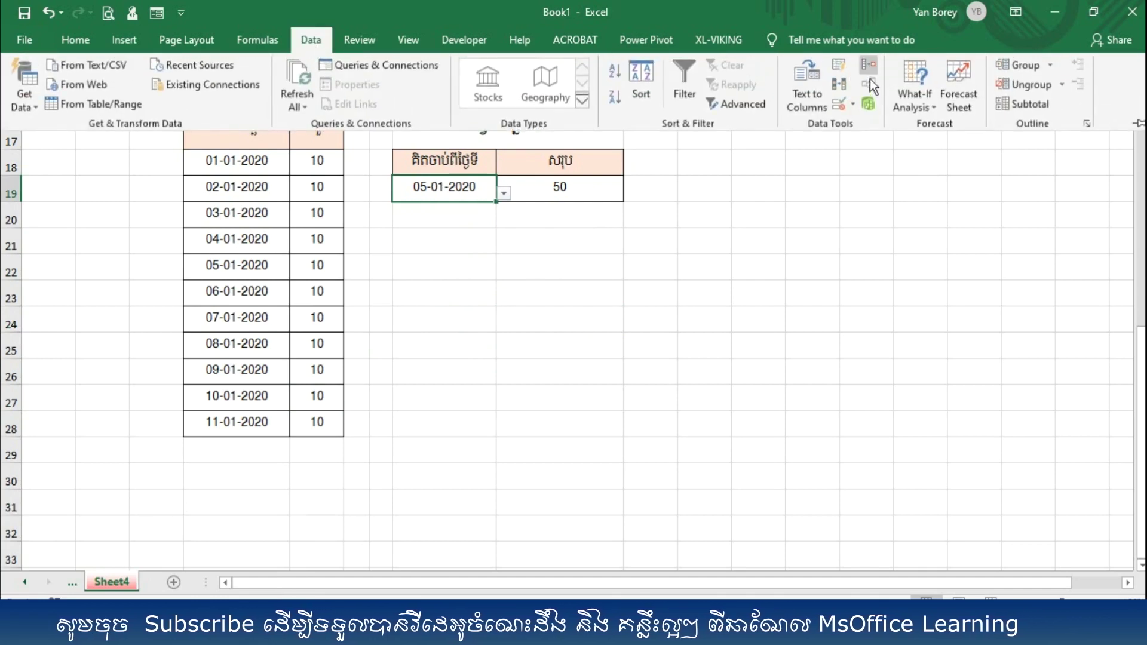
- Change H19's validation list source from $D$18:$D$28 to the whole column D:D
click(840, 105)
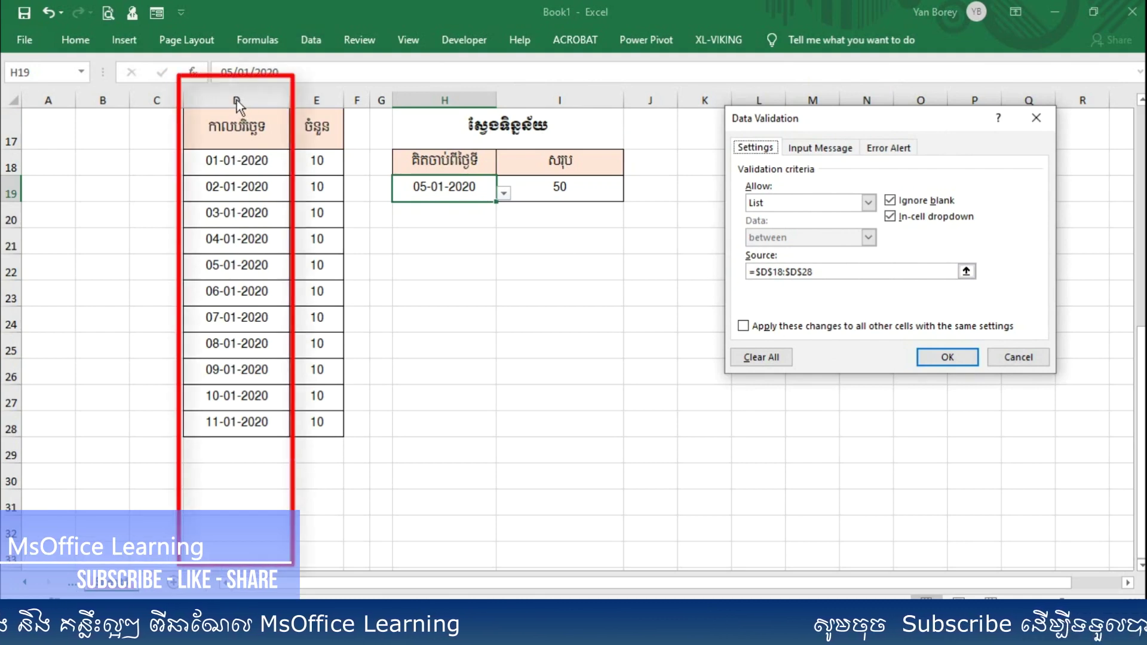
drag(832, 270, 754, 272)
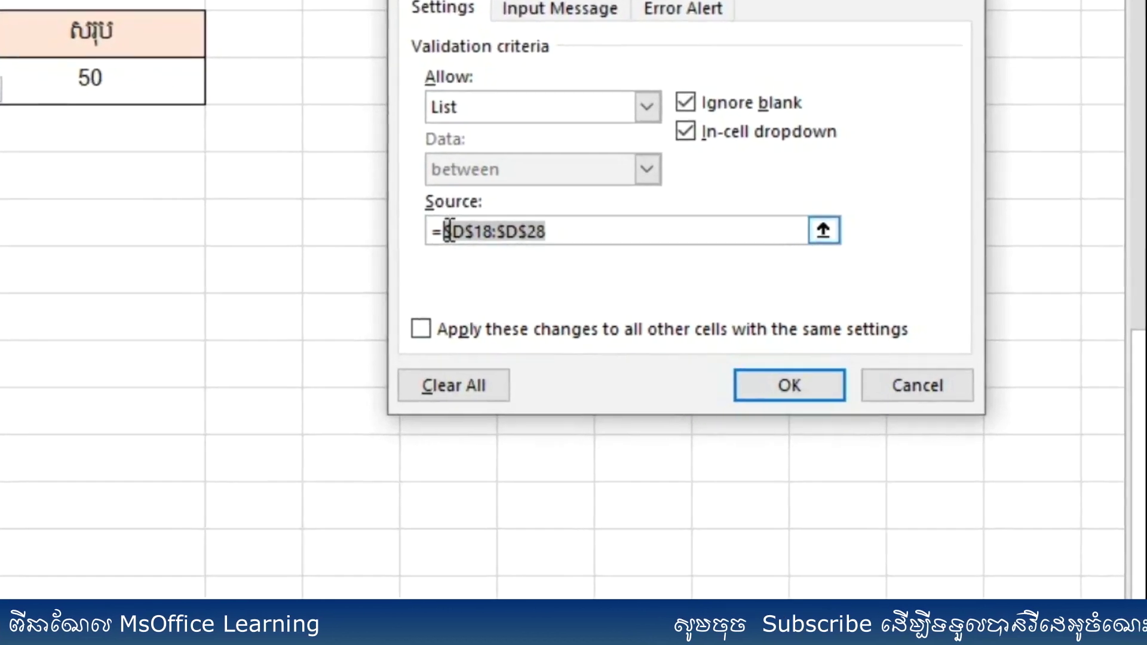
key(BackSpace)
text(=D:D)
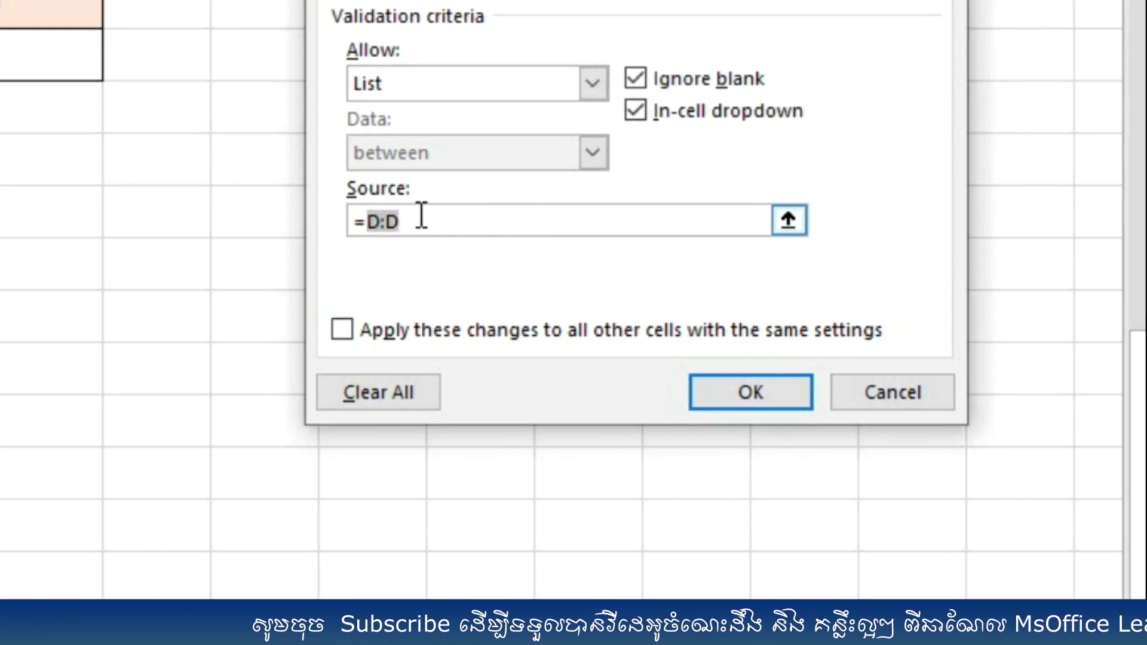
click(403, 222)
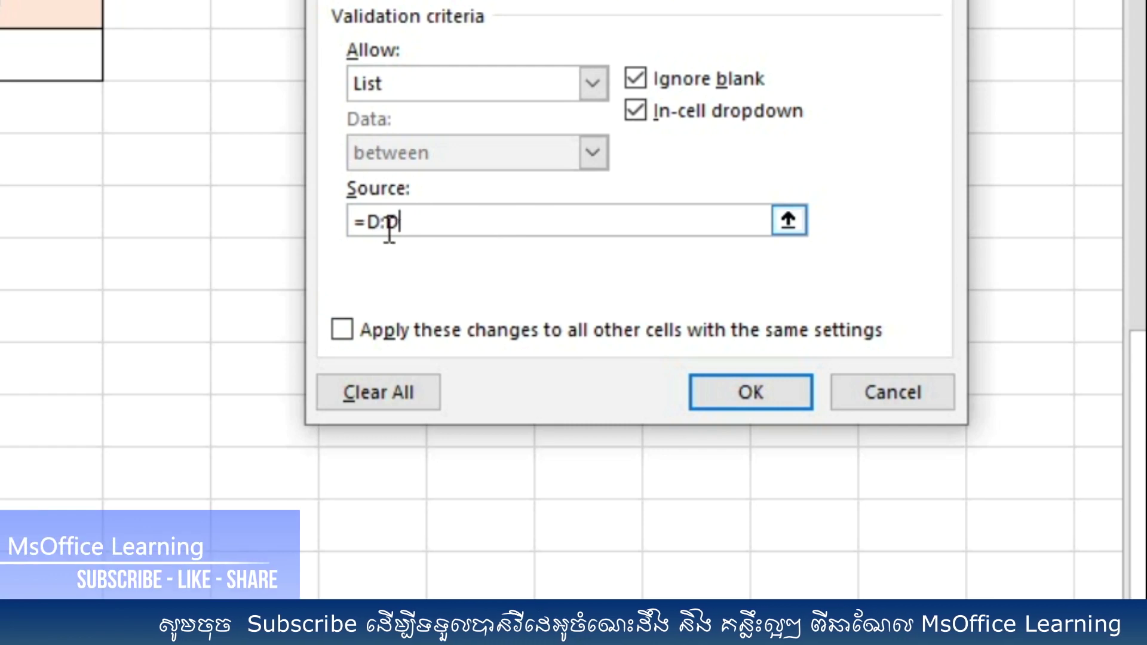
click(746, 397)
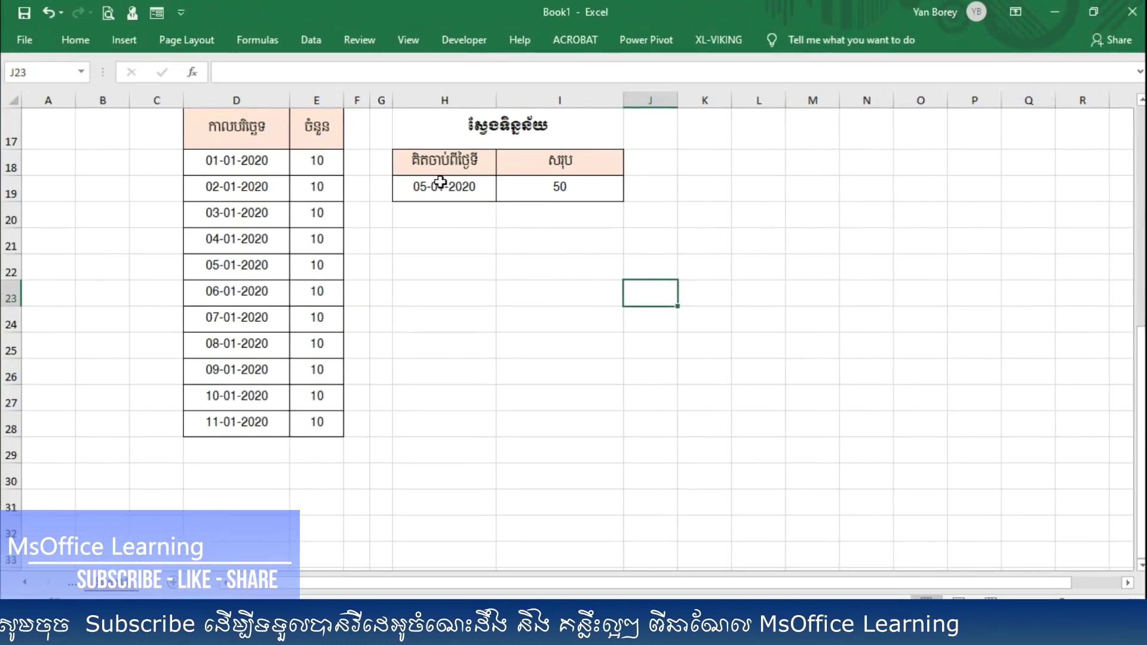
click(400, 182)
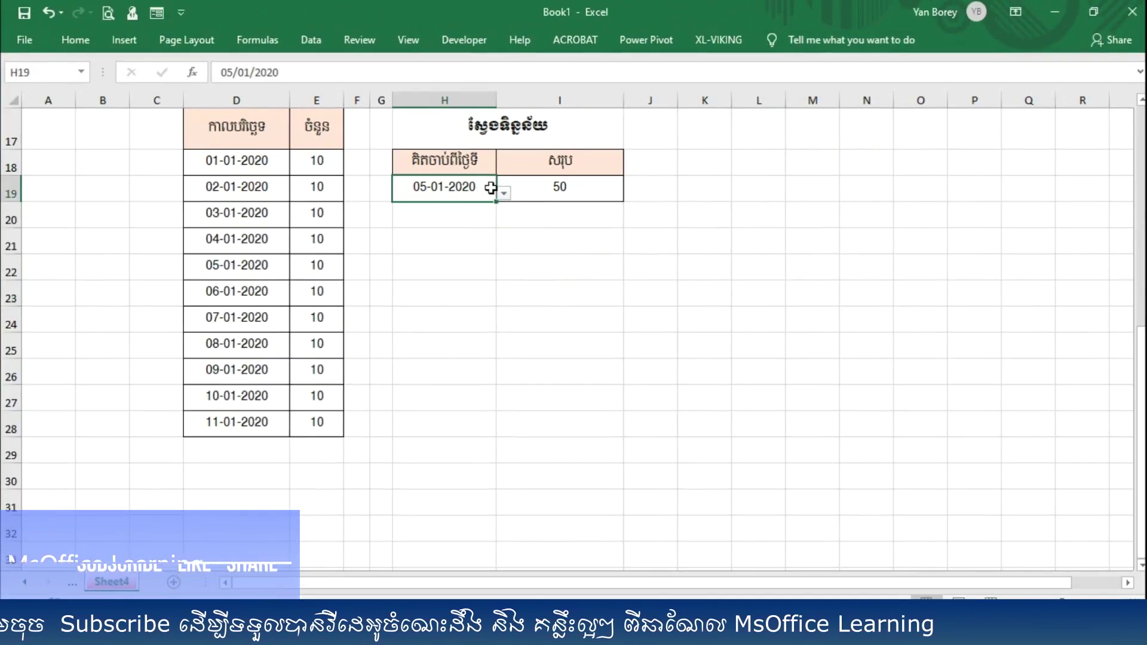
- Choose 10-01-2020 from H19's dropdown so the total reads 100
click(503, 192)
drag(506, 245, 505, 259)
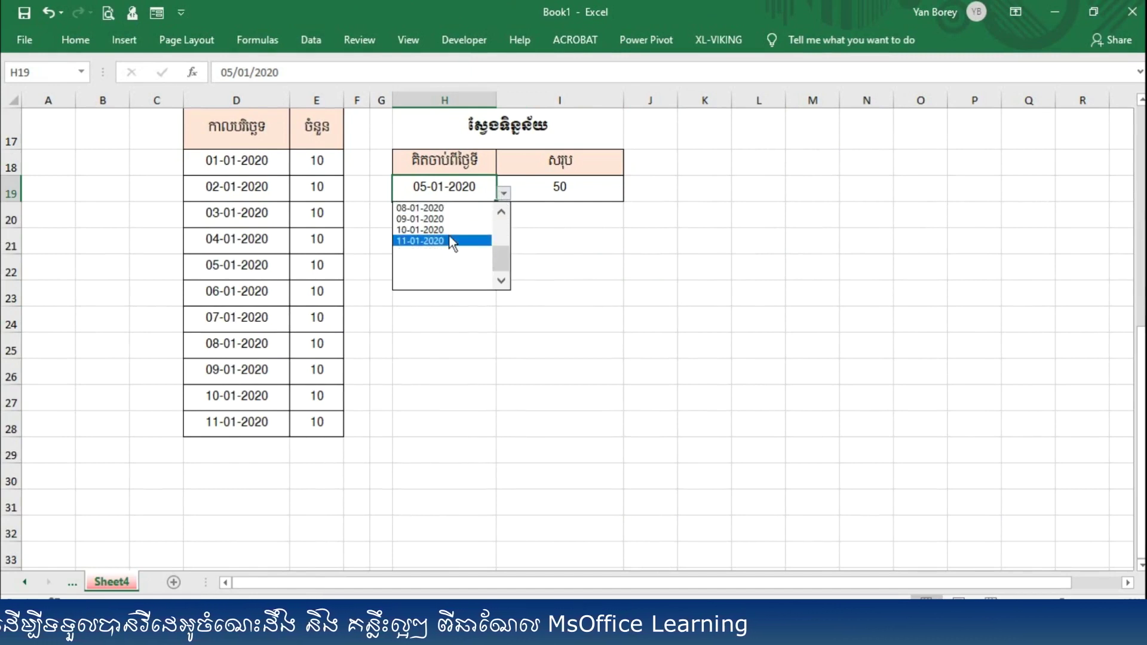
click(422, 230)
click(504, 194)
click(504, 193)
- Fill the last date/amount row down to add 12-01-2020 and 13-01-2020, confirming they appear in H19's list
click(280, 421)
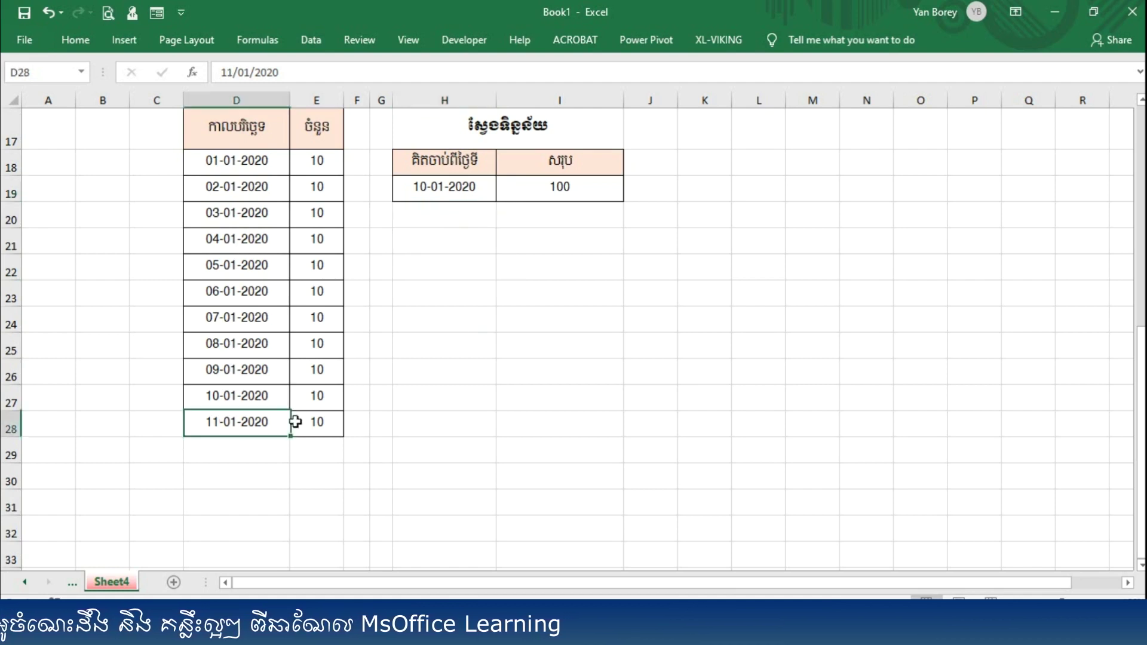
drag(293, 421, 326, 422)
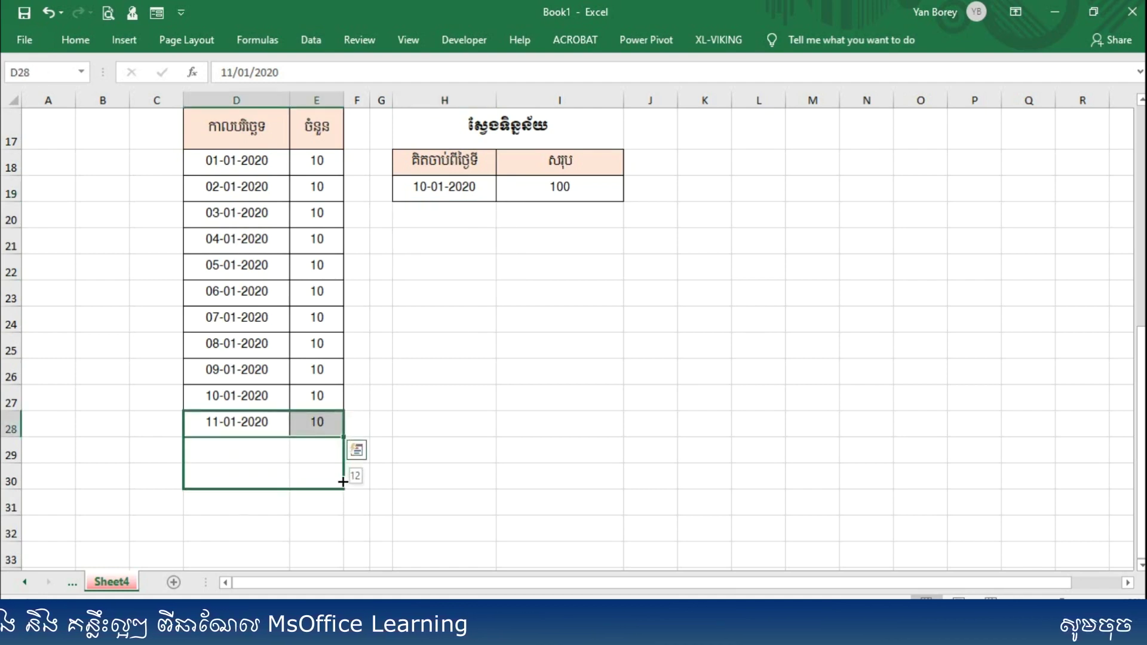
drag(345, 438, 344, 490)
click(469, 186)
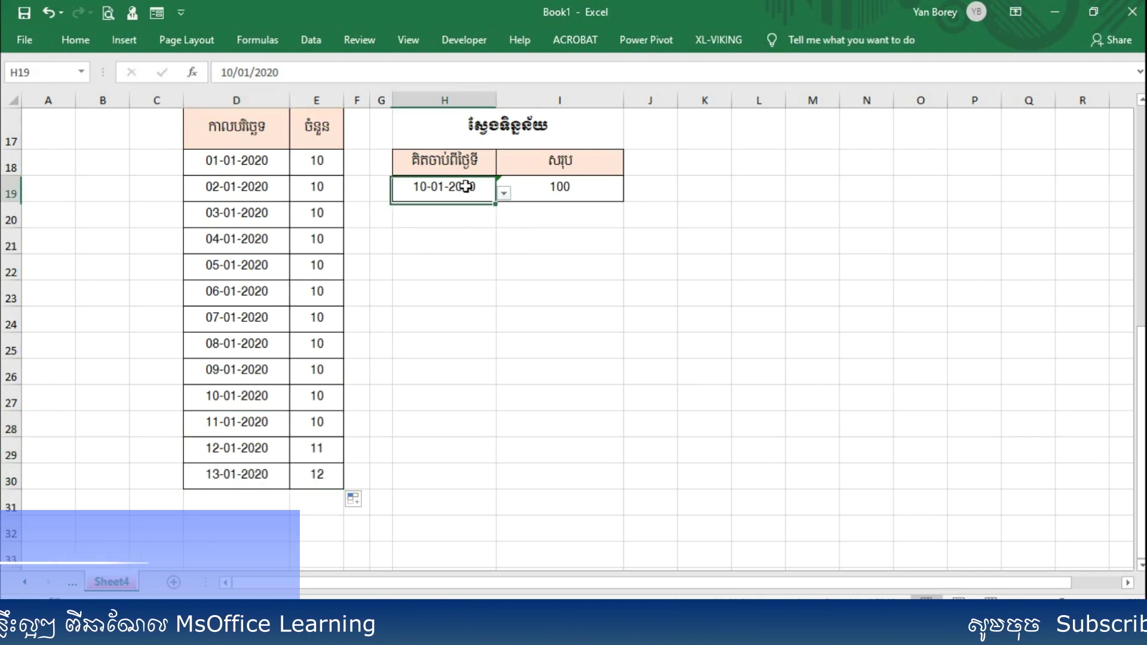
click(504, 193)
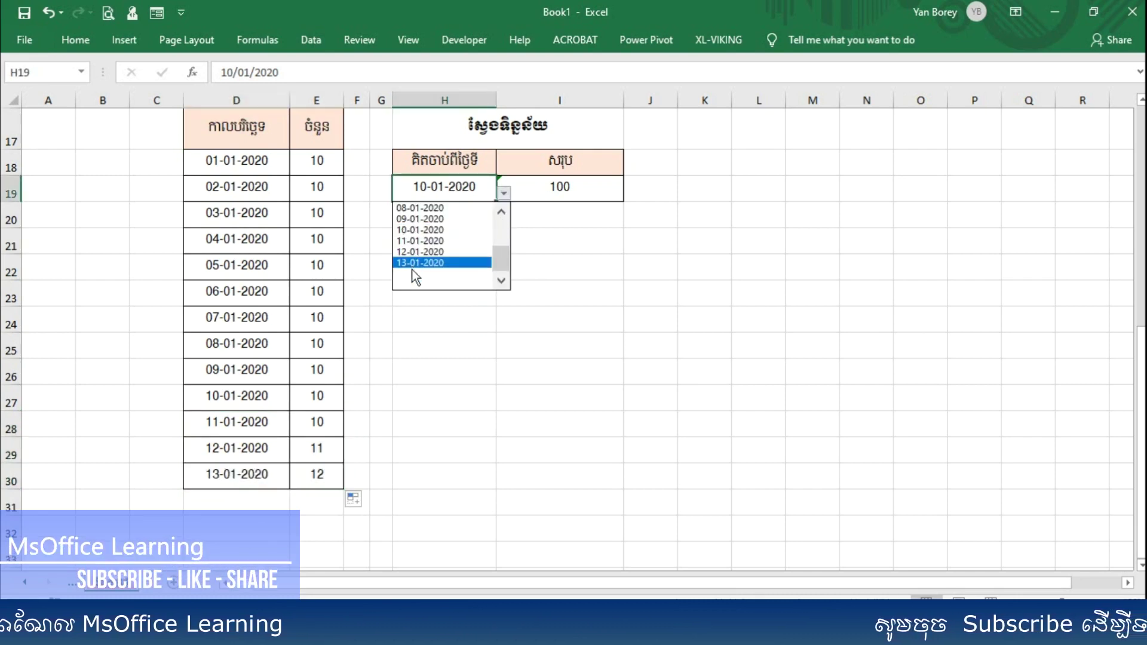
click(231, 476)
mouse_move(275, 476)
mouse_down()
mouse_move(318, 481)
mouse_move(325, 534)
mouse_move(320, 498)
mouse_up()
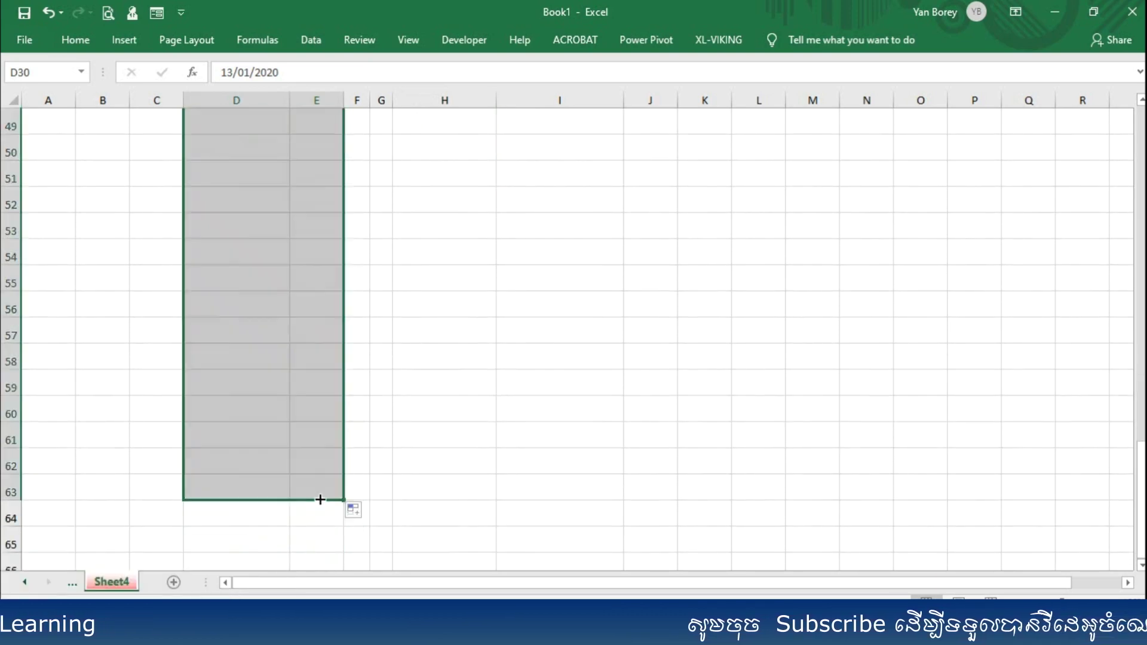
- Delete the empty rows 1–15 so the date and amount headings sit in row 2
scroll(426, 384, up, 15)
scroll(451, 404, up, 1)
scroll(457, 402, down, 5)
scroll(456, 402, up, 4)
scroll(457, 402, up, 1)
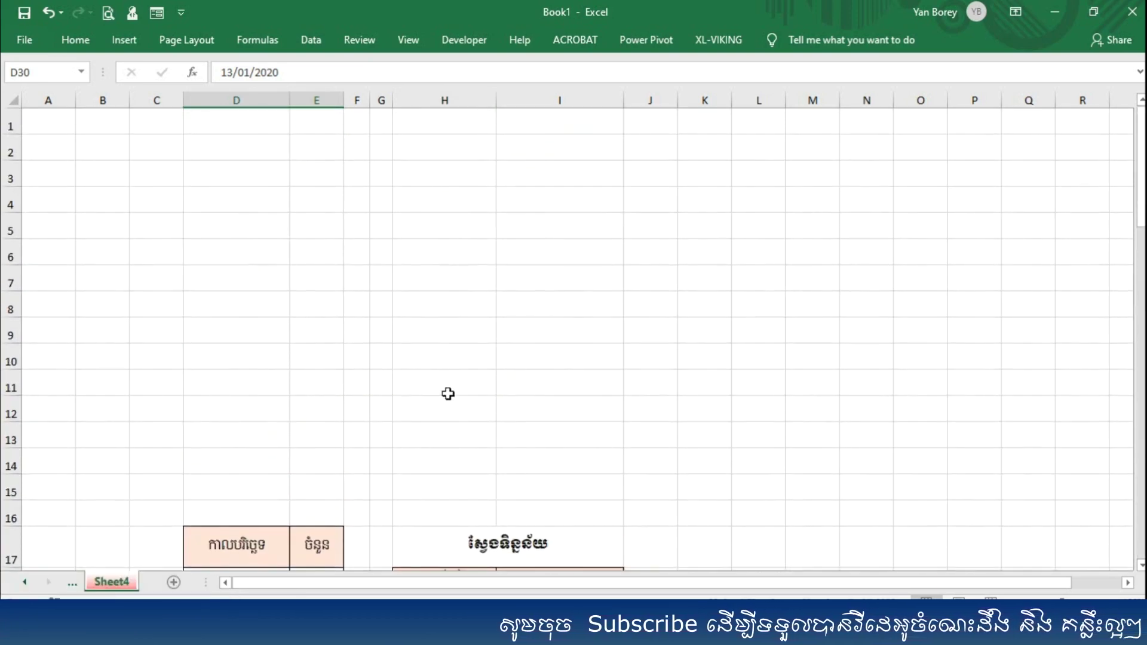
drag(10, 117, 5, 493)
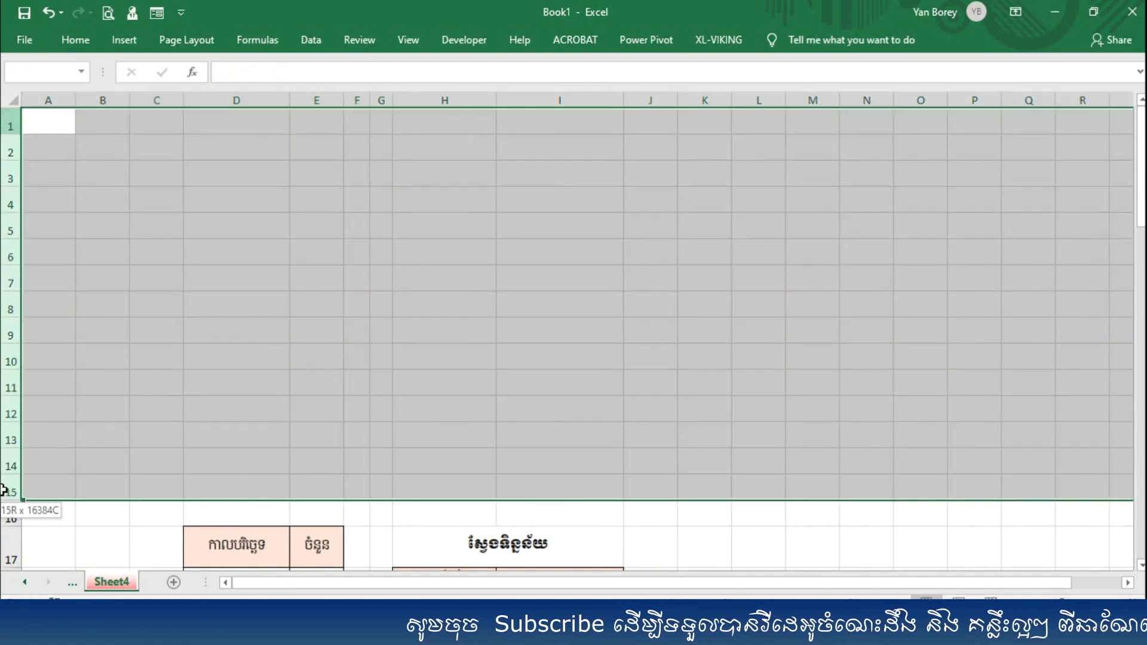
right_click(11, 439)
click(58, 320)
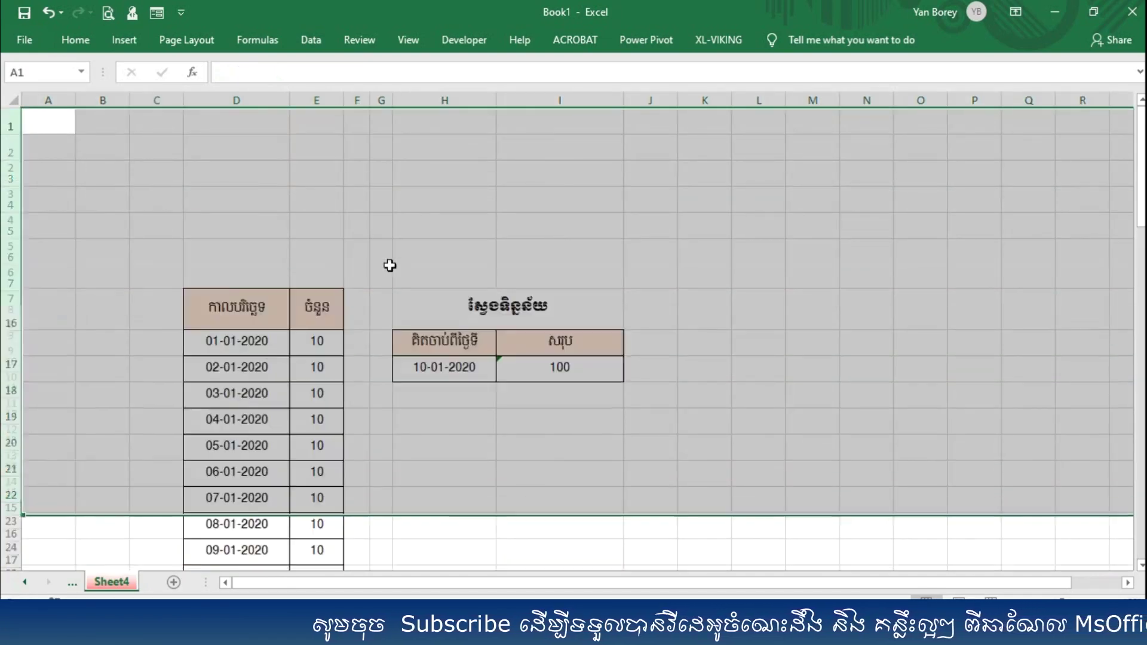
click(498, 319)
click(490, 213)
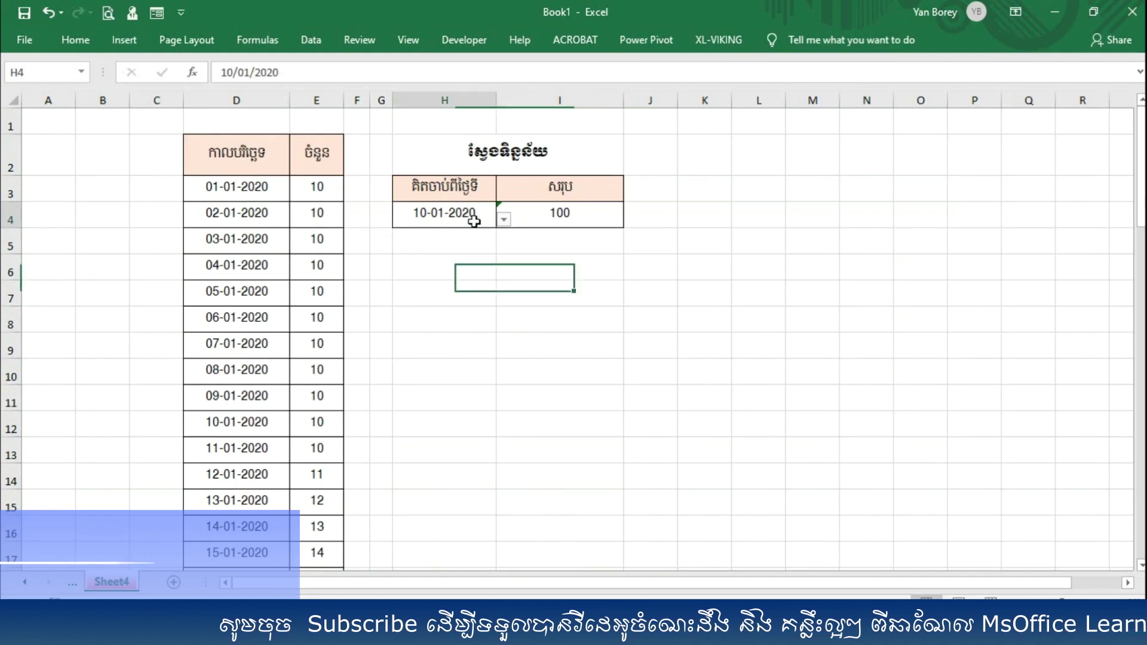
click(503, 219)
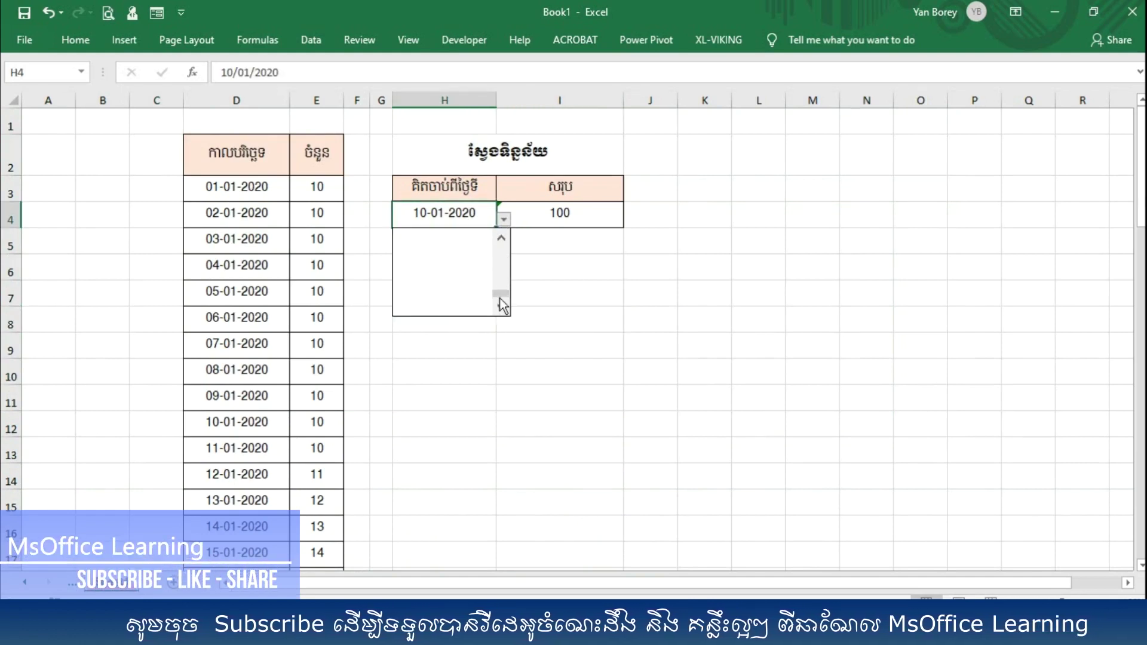
drag(499, 299, 500, 256)
click(501, 256)
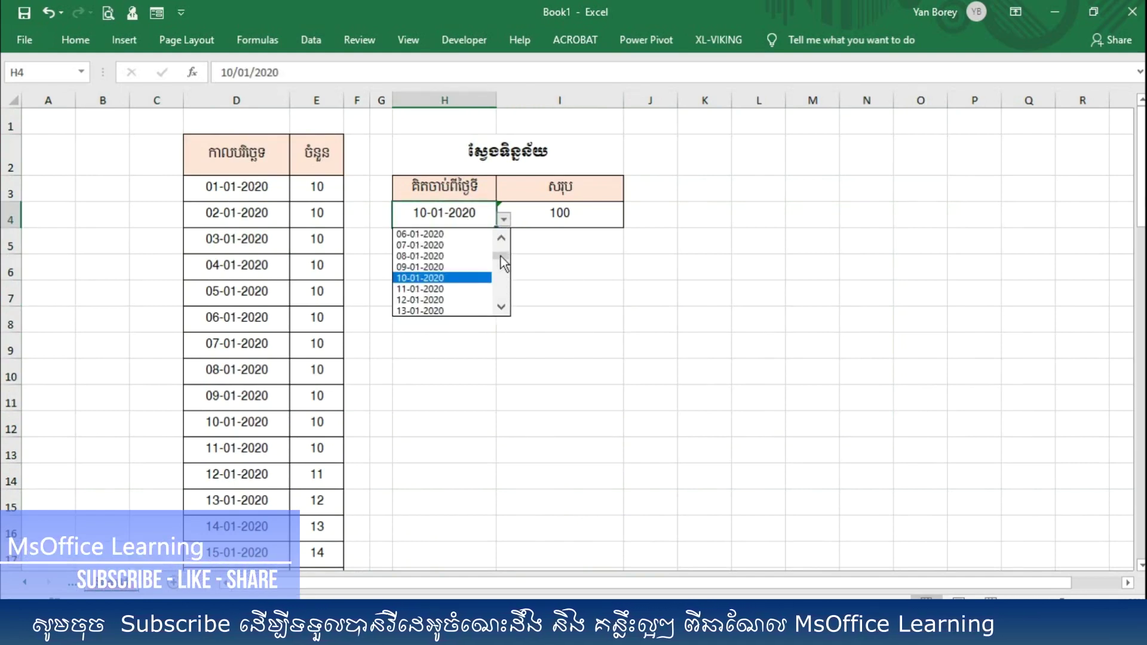
click(500, 305)
click(500, 308)
click(501, 308)
click(500, 308)
scroll(256, 503, down, 1)
scroll(257, 503, down, 7)
scroll(256, 494, down, 4)
scroll(299, 442, down, 1)
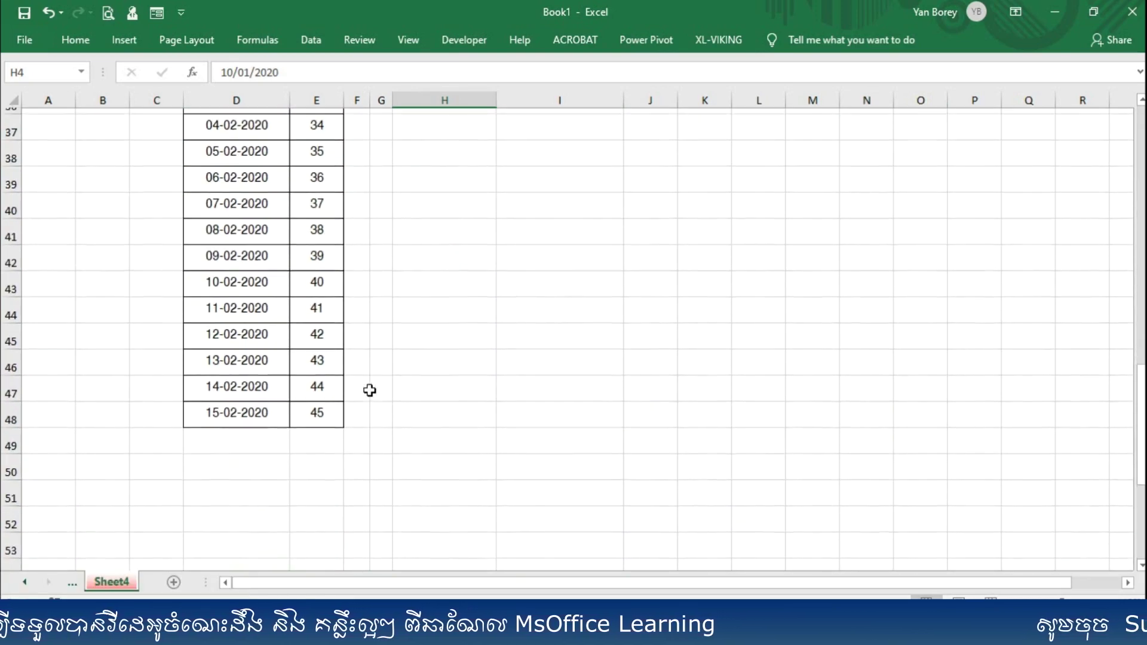
scroll(376, 382, up, 11)
click(504, 126)
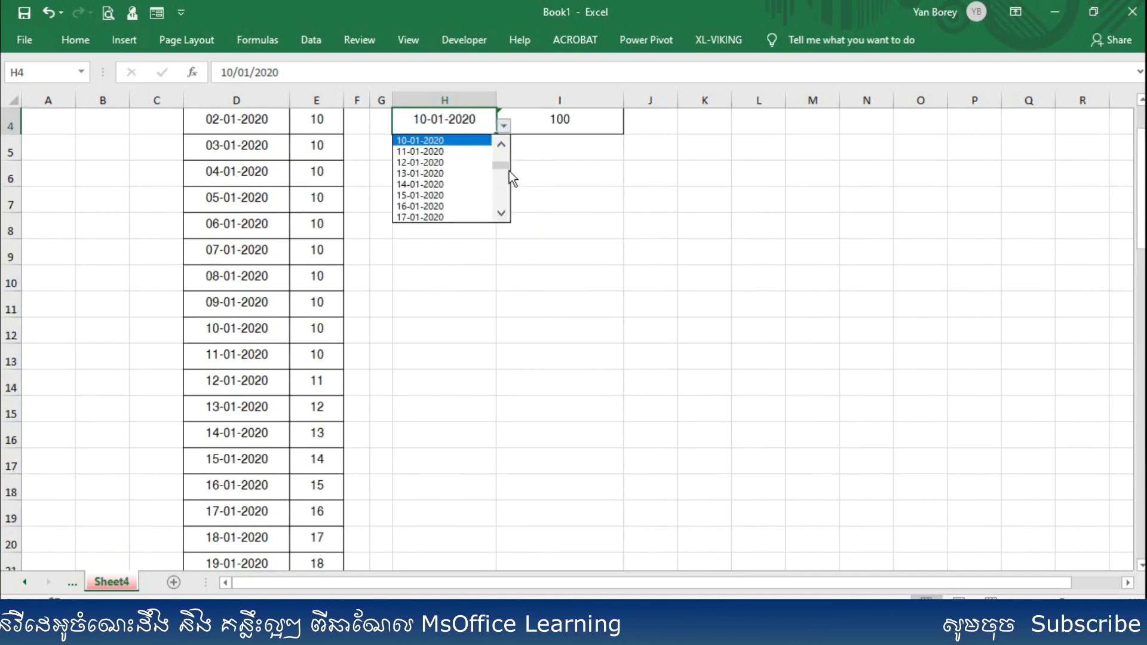
drag(504, 163, 503, 193)
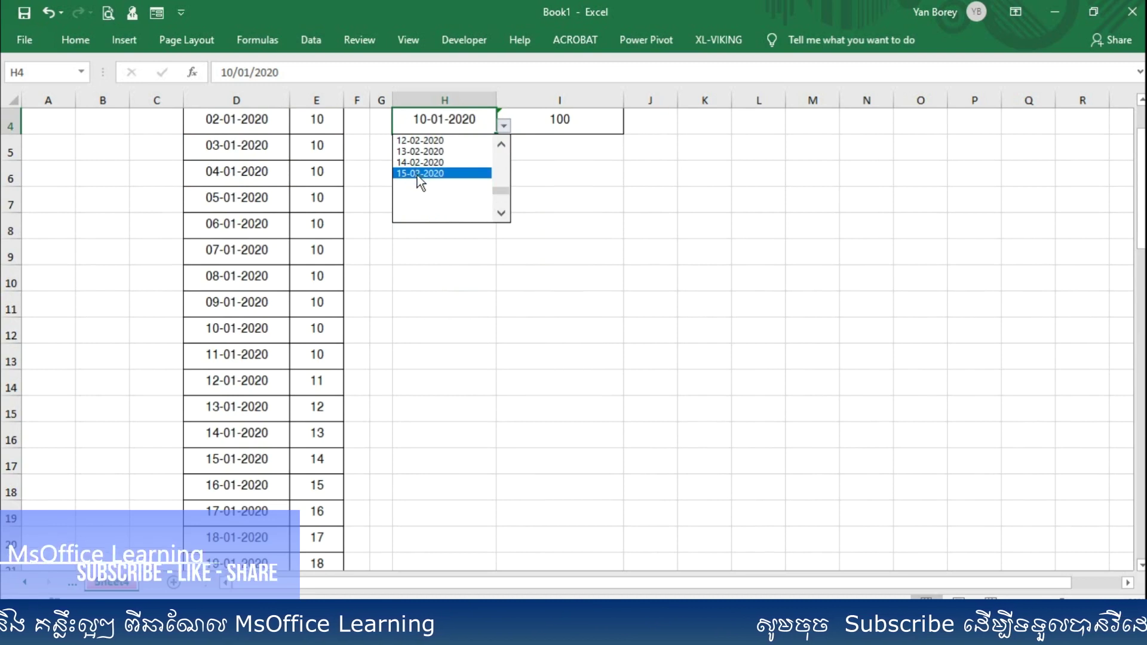
key(Escape)
scroll(491, 254, up, 1)
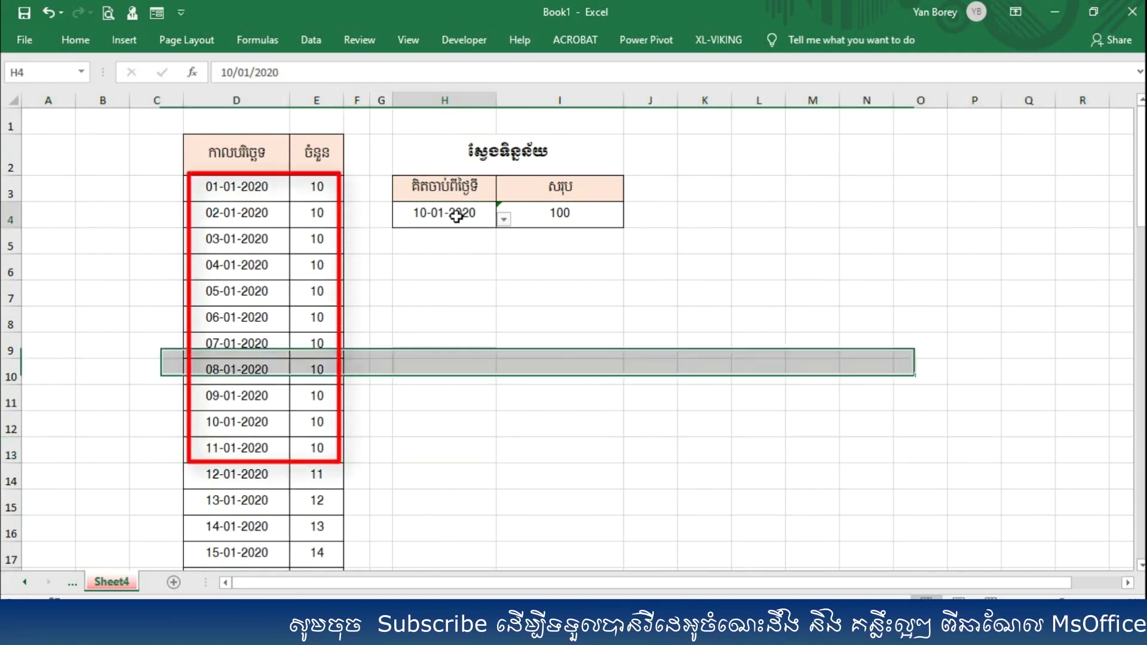
- Pick 11-01-2020 (total 110), then 12-01-2020 (#N/A) in H4, and highlight D3:E13
click(504, 219)
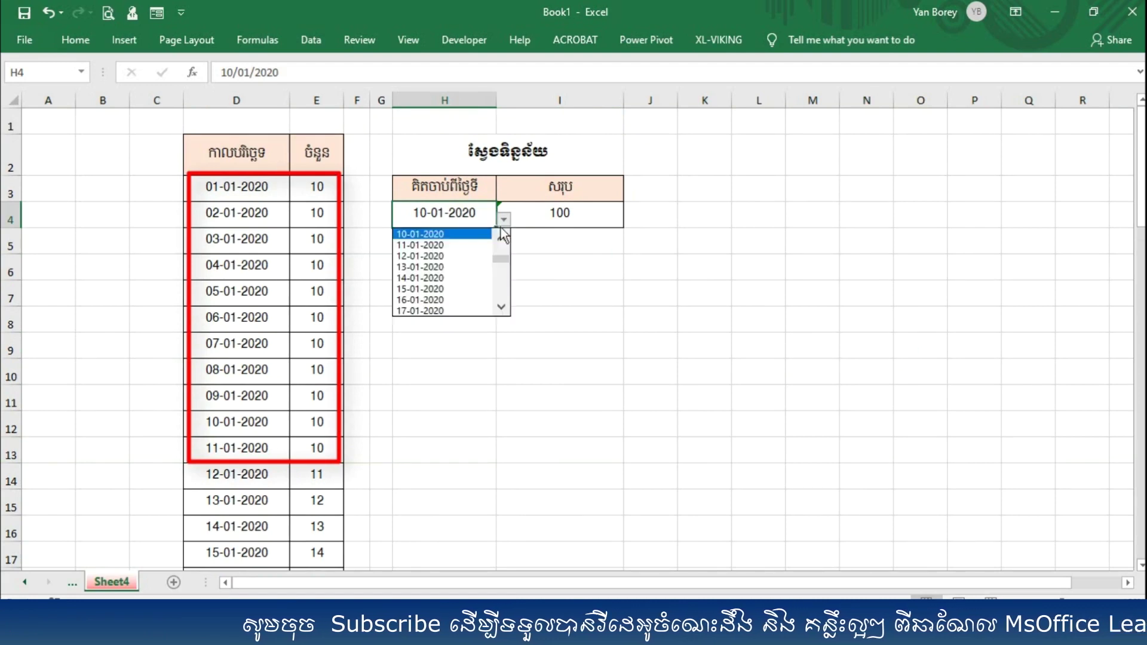
click(425, 246)
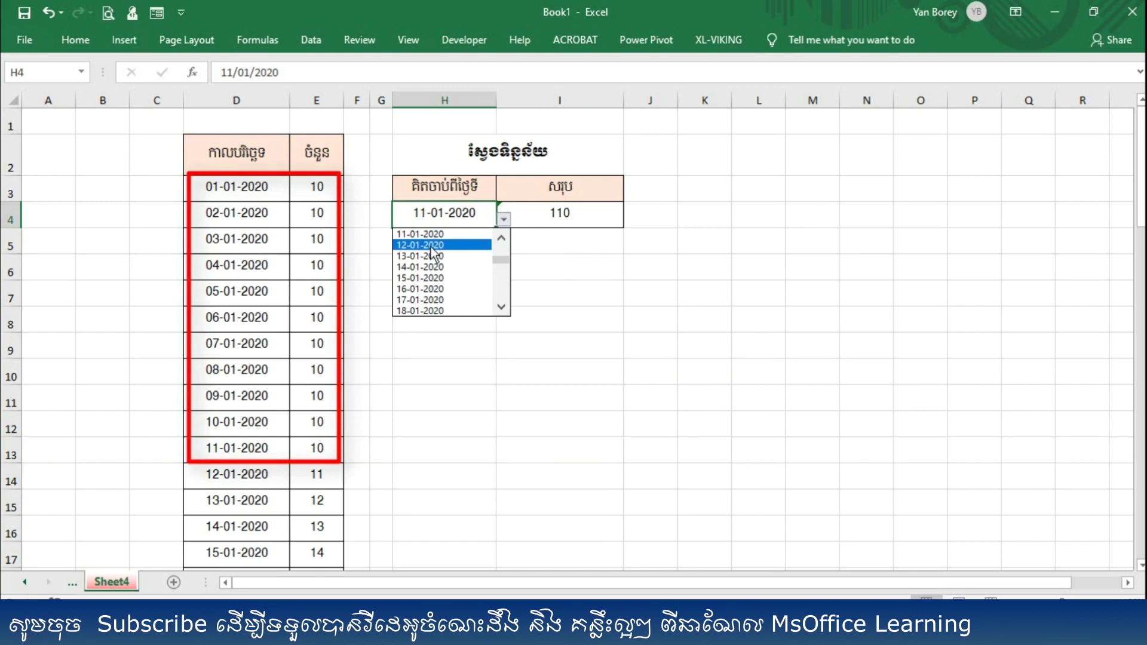
click(431, 246)
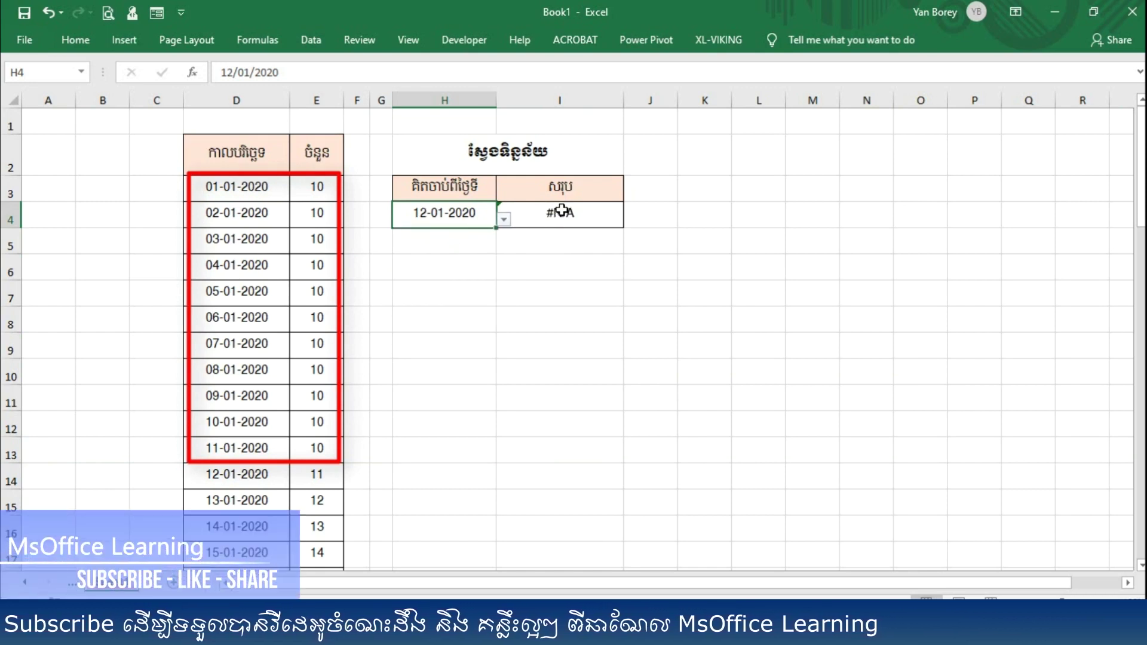
drag(304, 449, 227, 187)
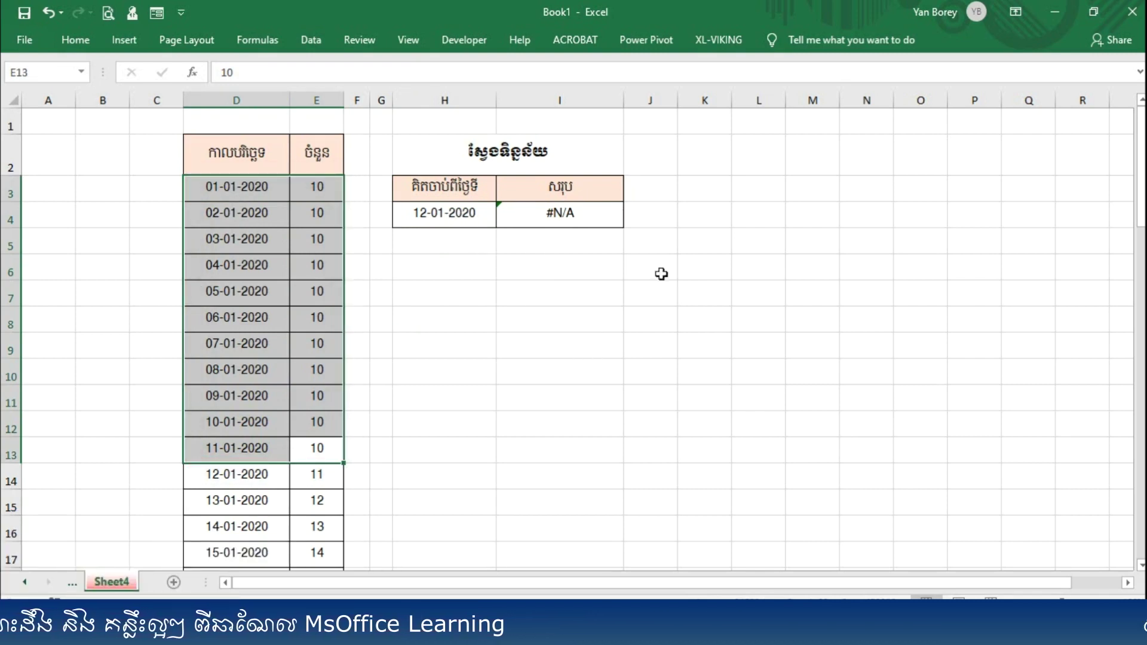
- Change the I4 formula's E3:E13 amount range to the whole column E:E
click(550, 213)
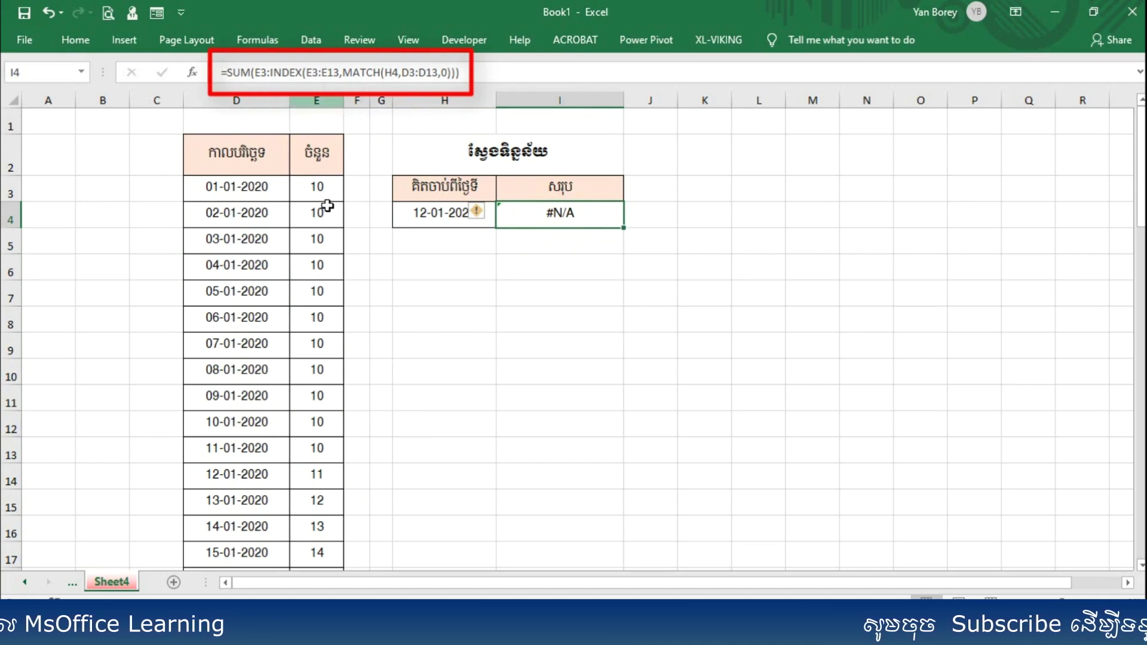
drag(321, 192, 316, 448)
click(583, 214)
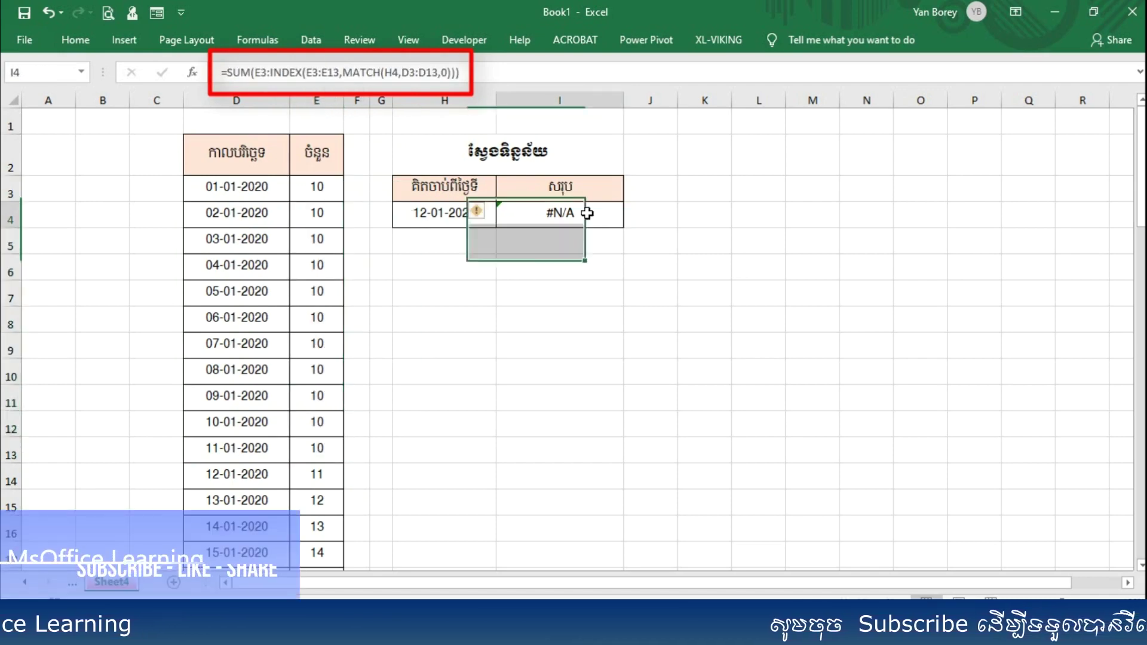
click(338, 73)
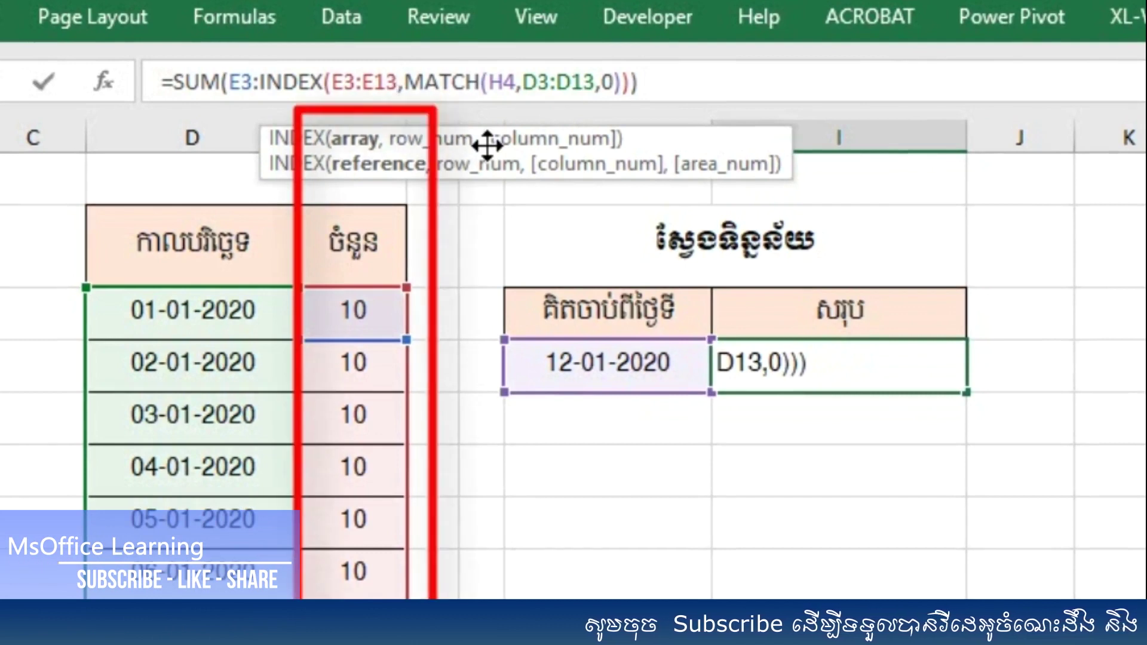
key(BackSpace)
key(Delete)
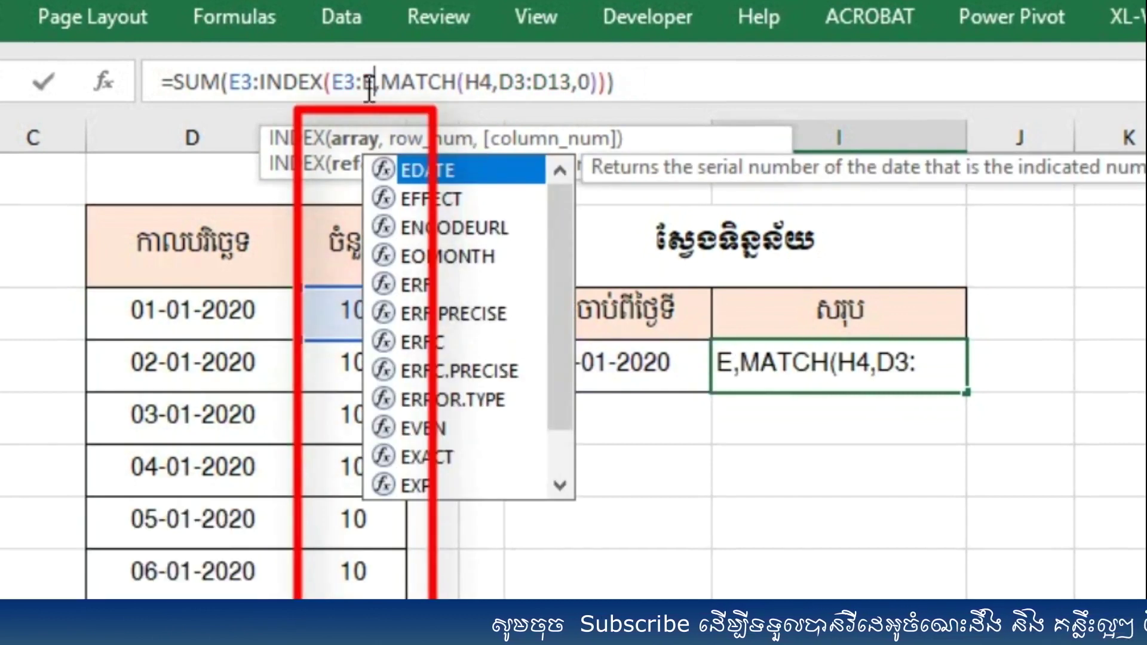
click(360, 84)
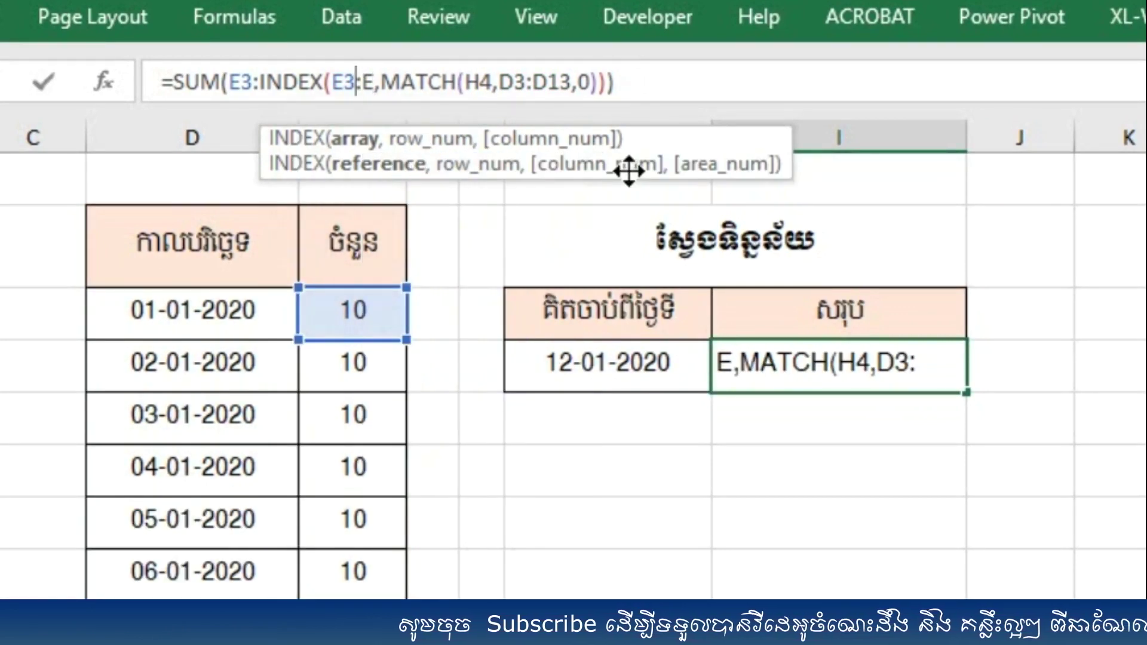
key(BackSpace)
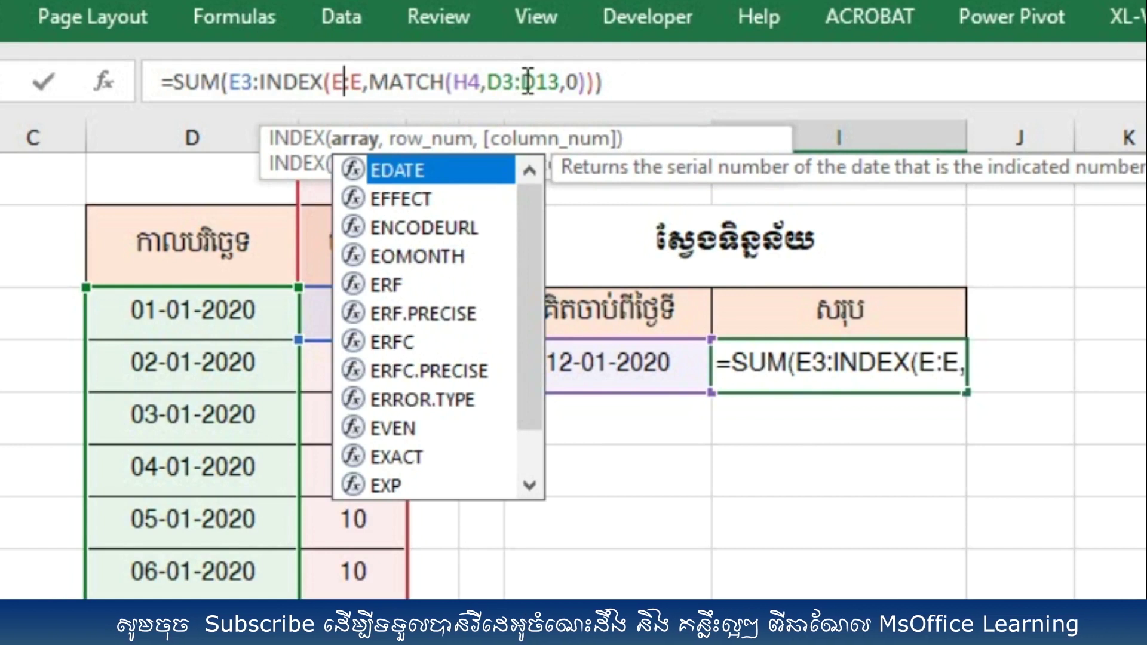
- Change MATCH's D3:D13 range to whole column D:D and confirm, giving 121
click(507, 79)
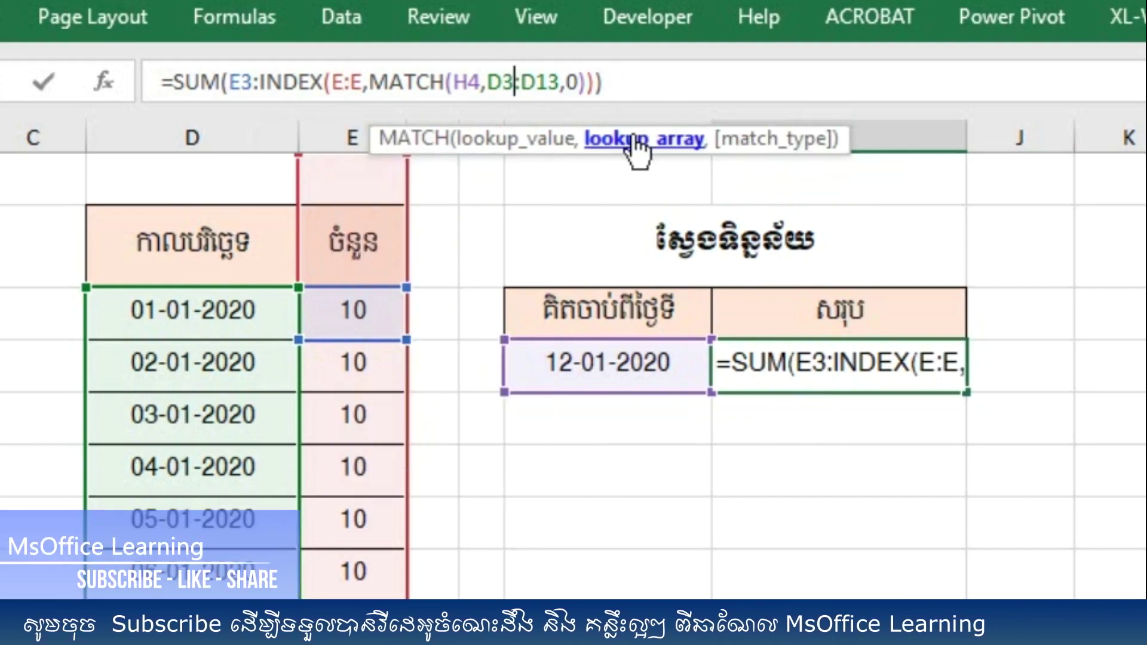
key(BackSpace)
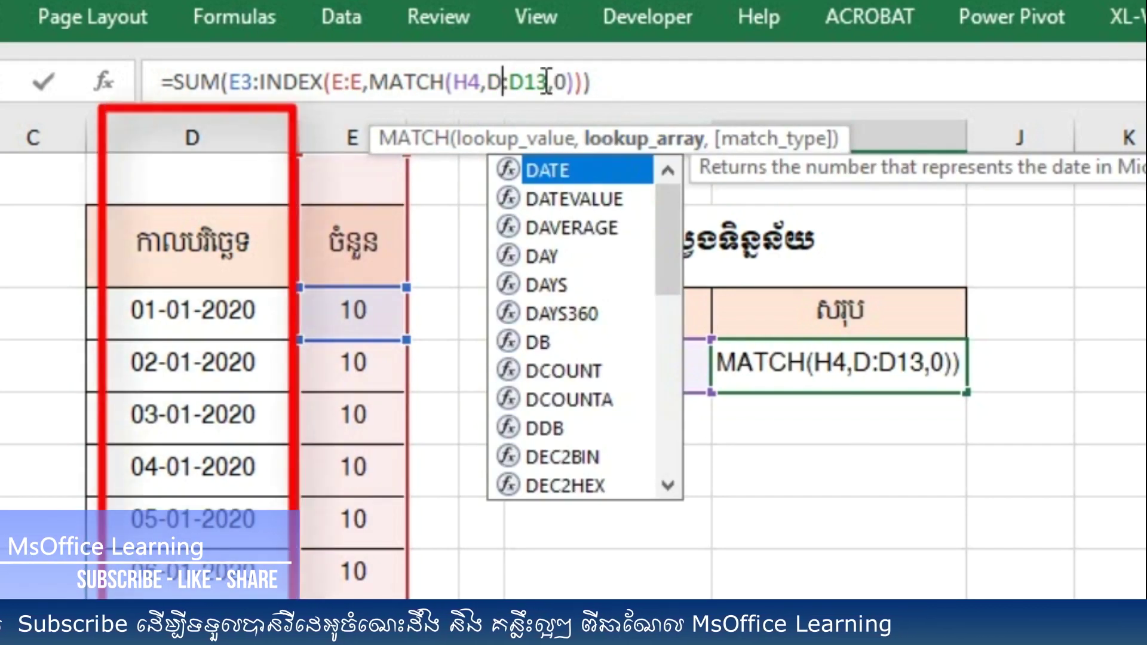
click(548, 81)
key(BackSpace)
key(BackSpace)
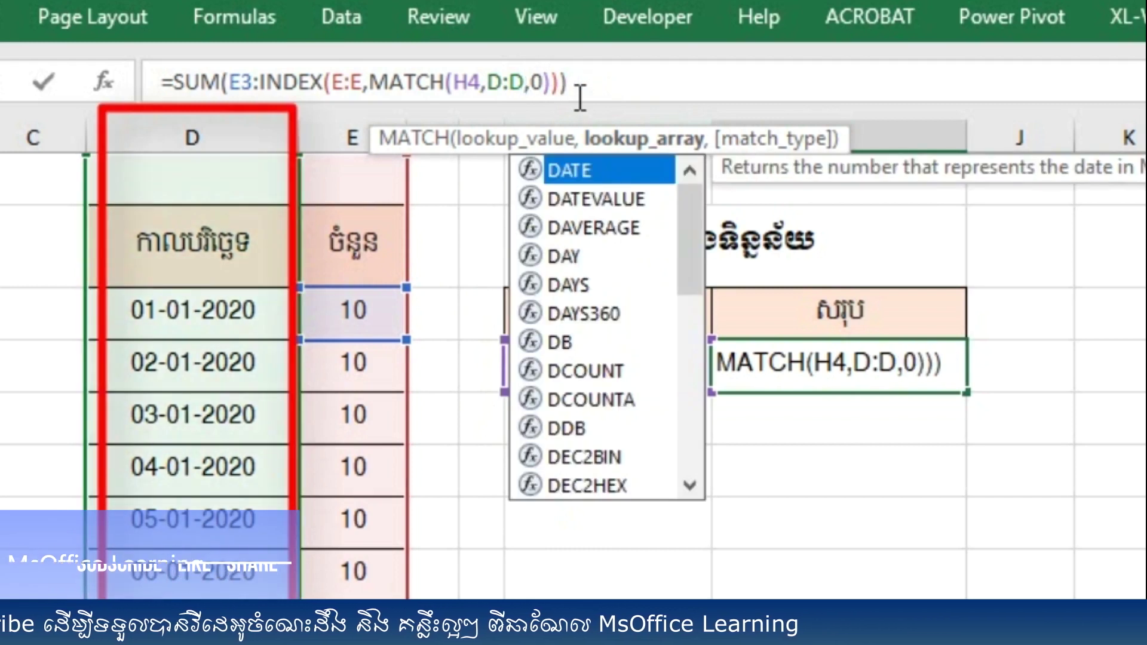
key(Return)
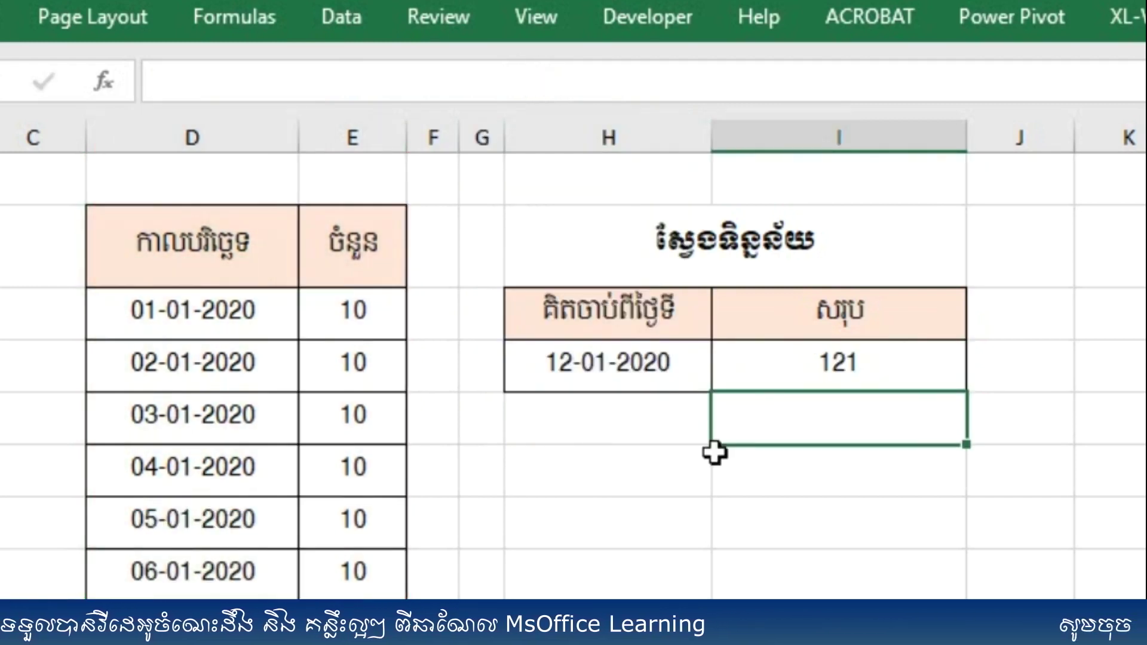
click(589, 382)
- Pick 15-02-2020 in H4 (total 1090), then 10-02-2020
click(719, 385)
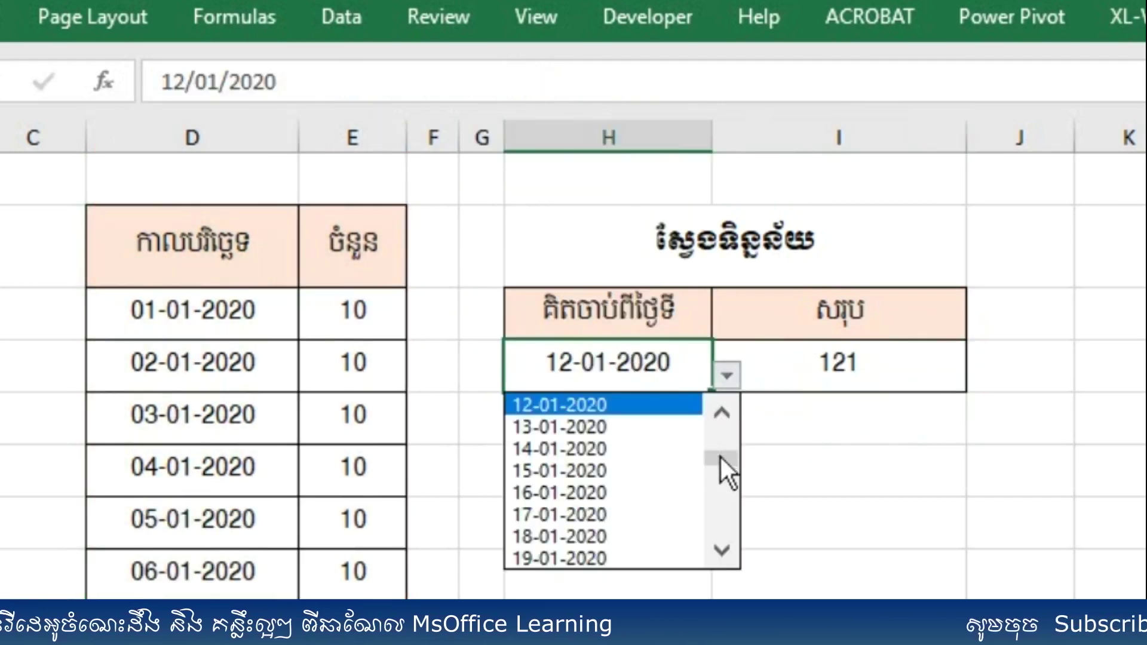
drag(720, 454, 718, 500)
click(608, 492)
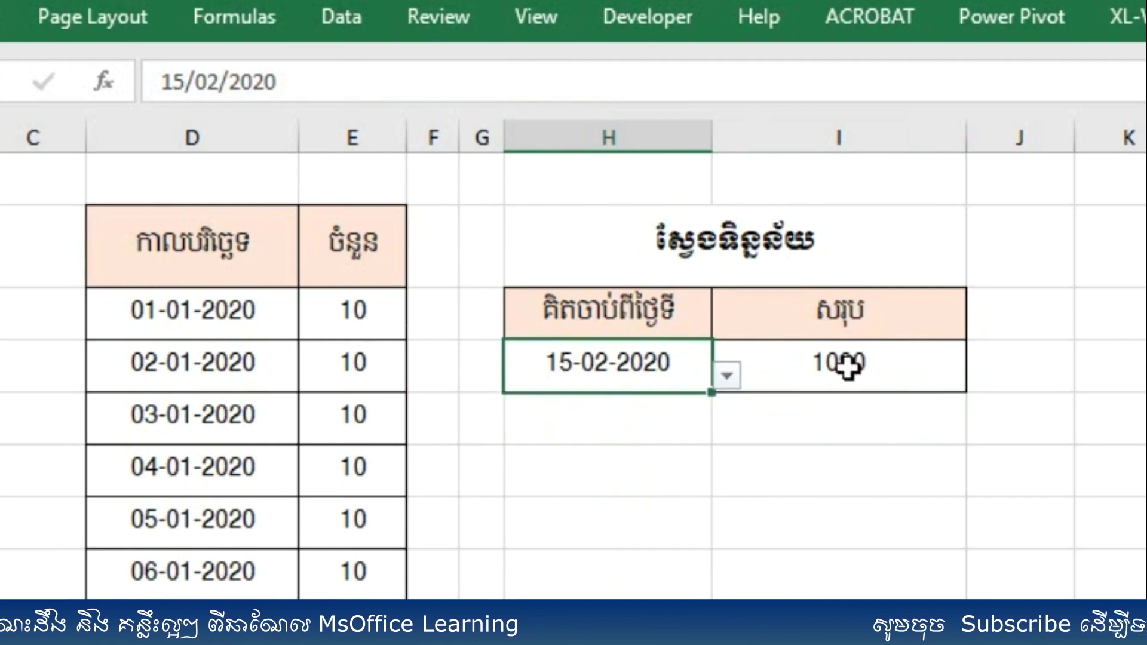
click(725, 378)
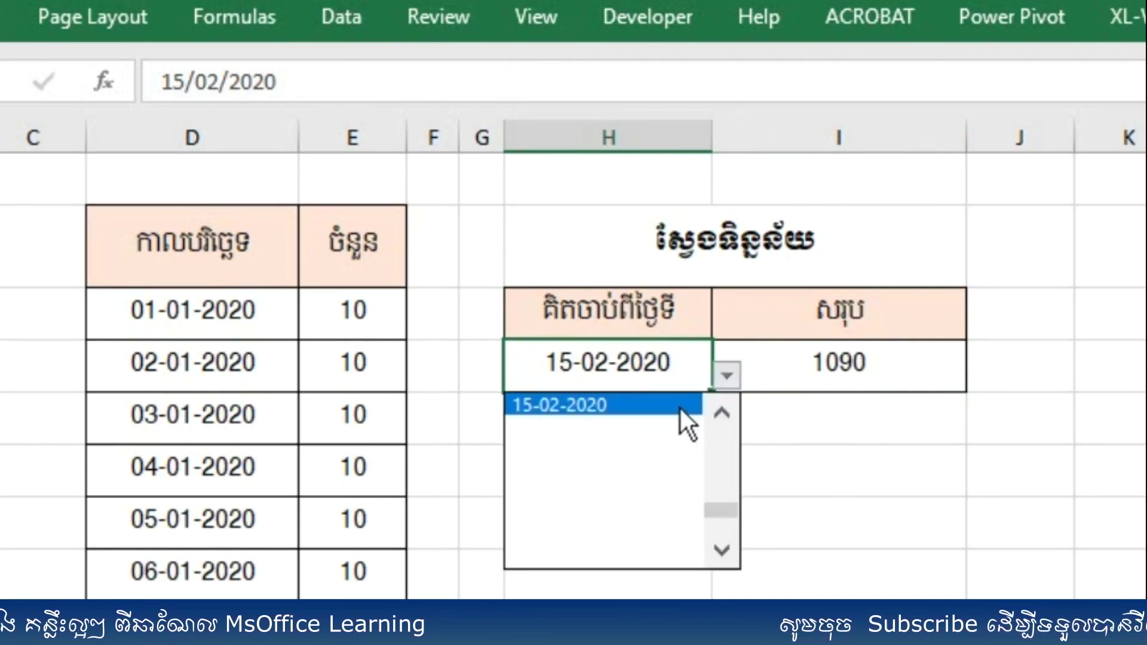
click(716, 414)
click(592, 412)
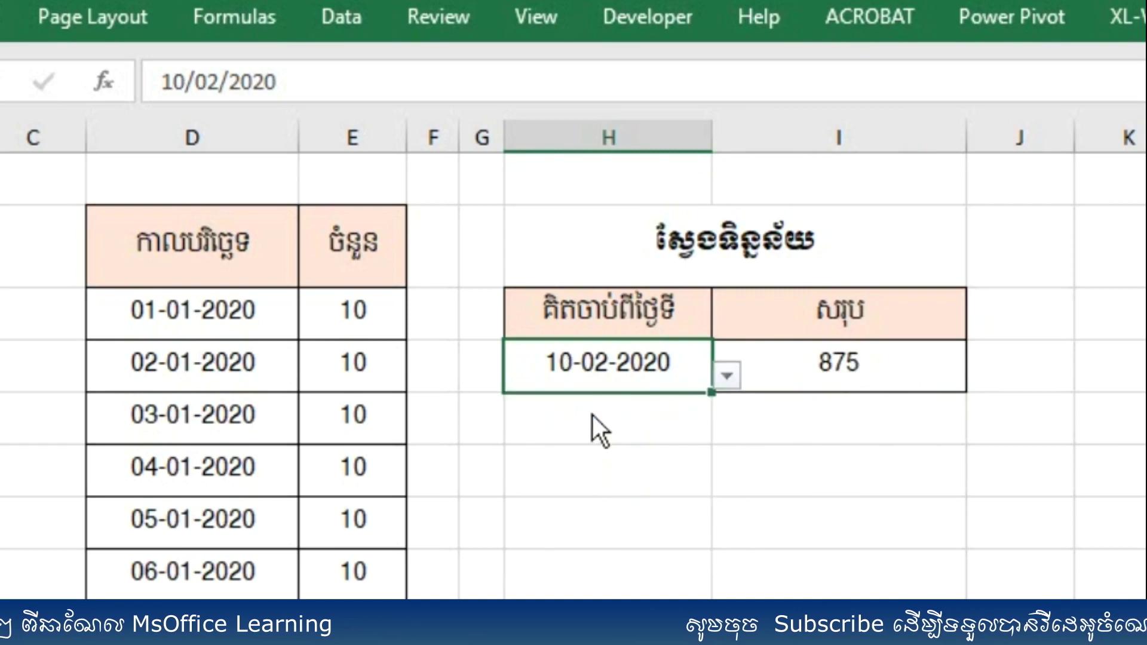
- Pick 26-01-2020, 29-01-2020, then 31-01-2020 in H4, making the total 520
click(726, 376)
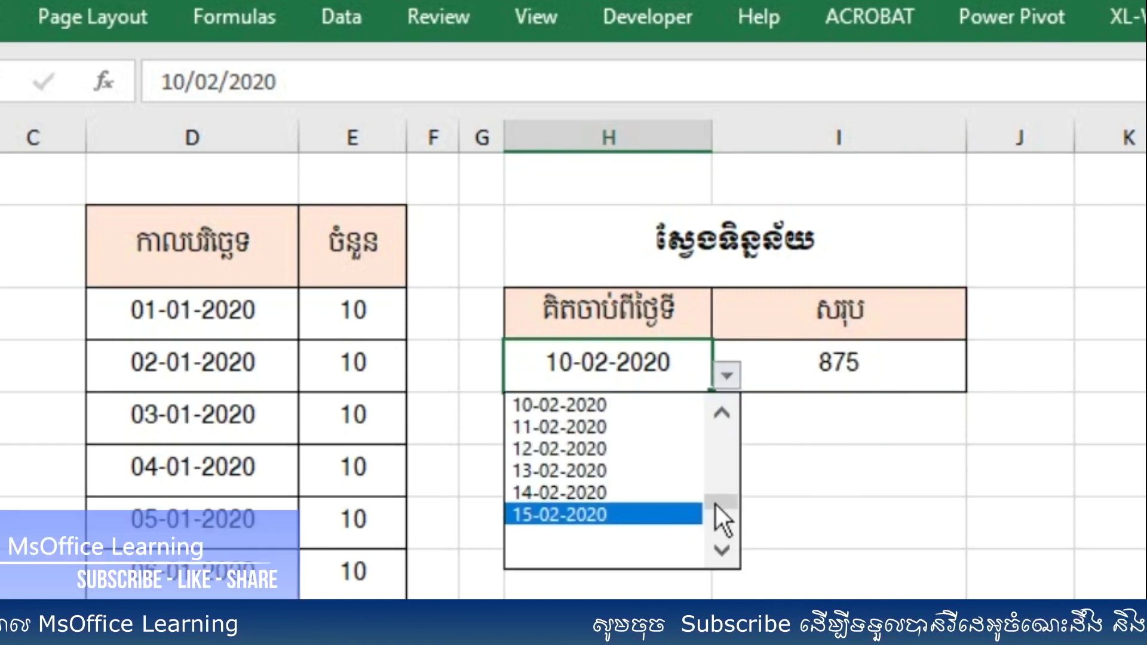
scroll(724, 477, up, 3)
scroll(722, 462, up, 3)
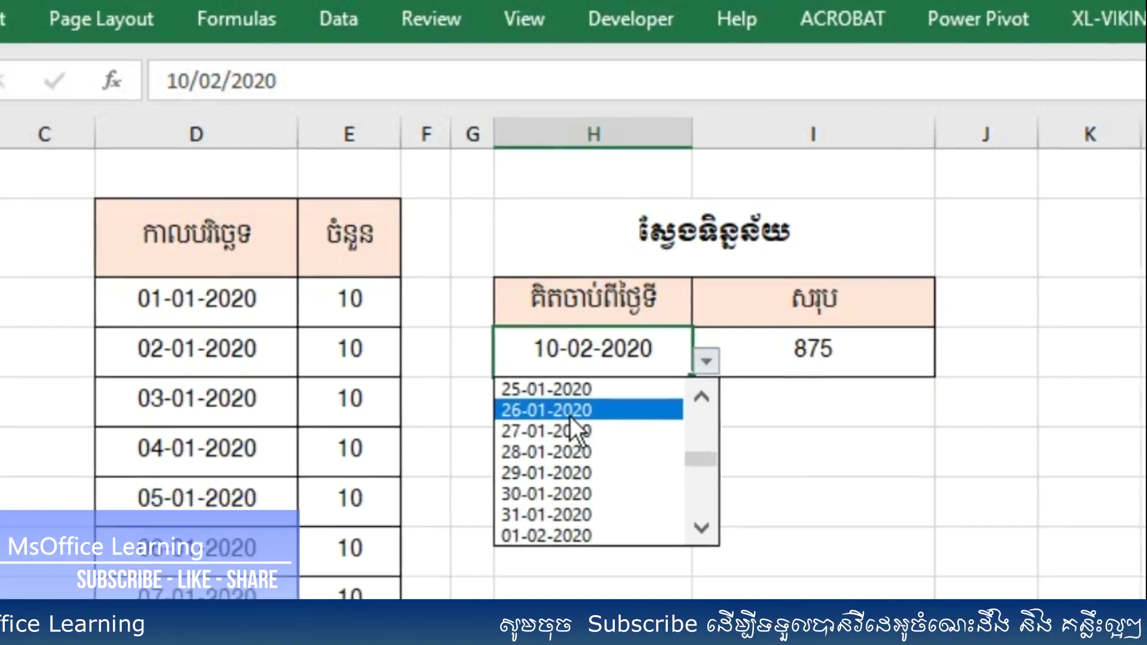
click(576, 422)
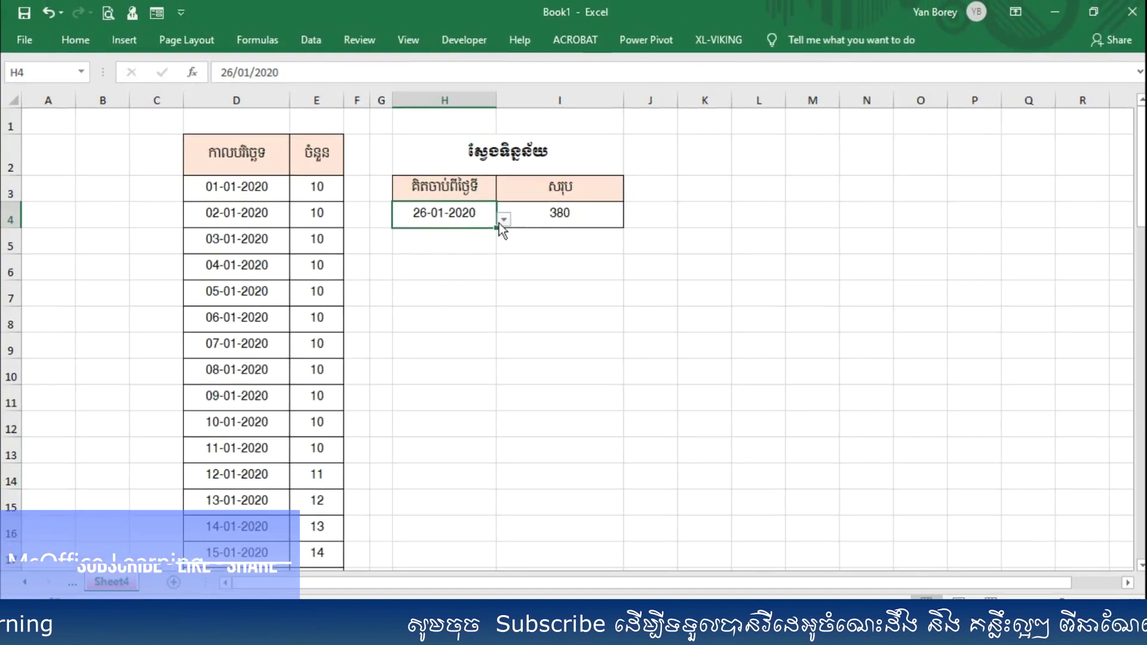
click(504, 220)
click(513, 245)
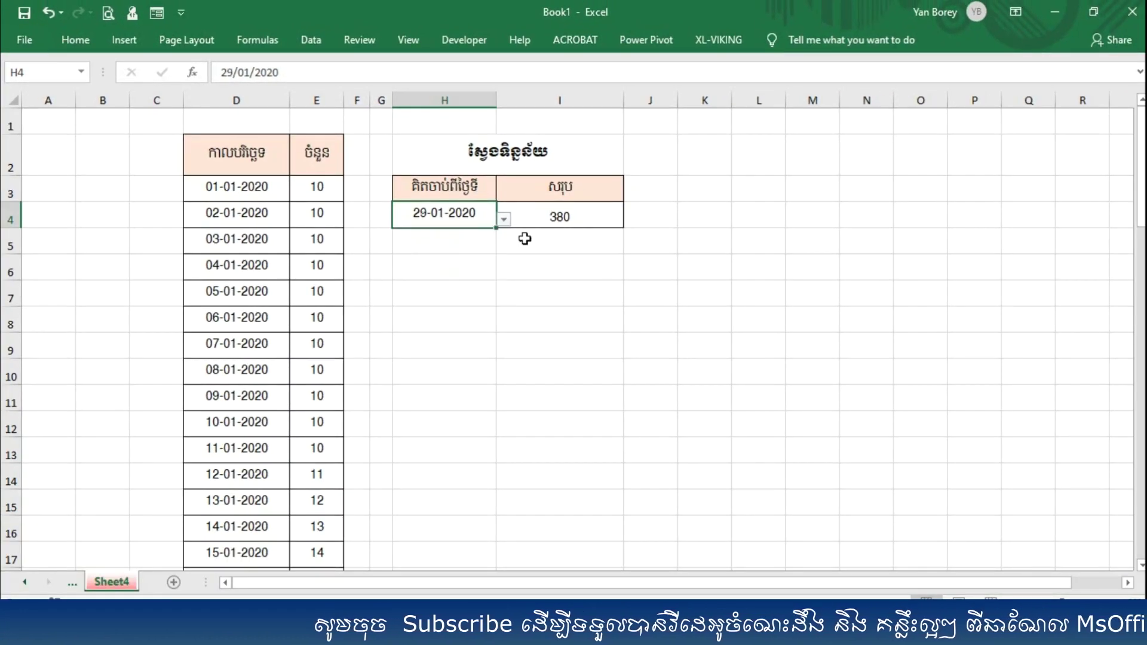
click(503, 220)
click(478, 254)
- Select the total cell I4 to review its whole-column formula
click(562, 216)
click(451, 220)
click(538, 221)
click(469, 215)
key(Right)
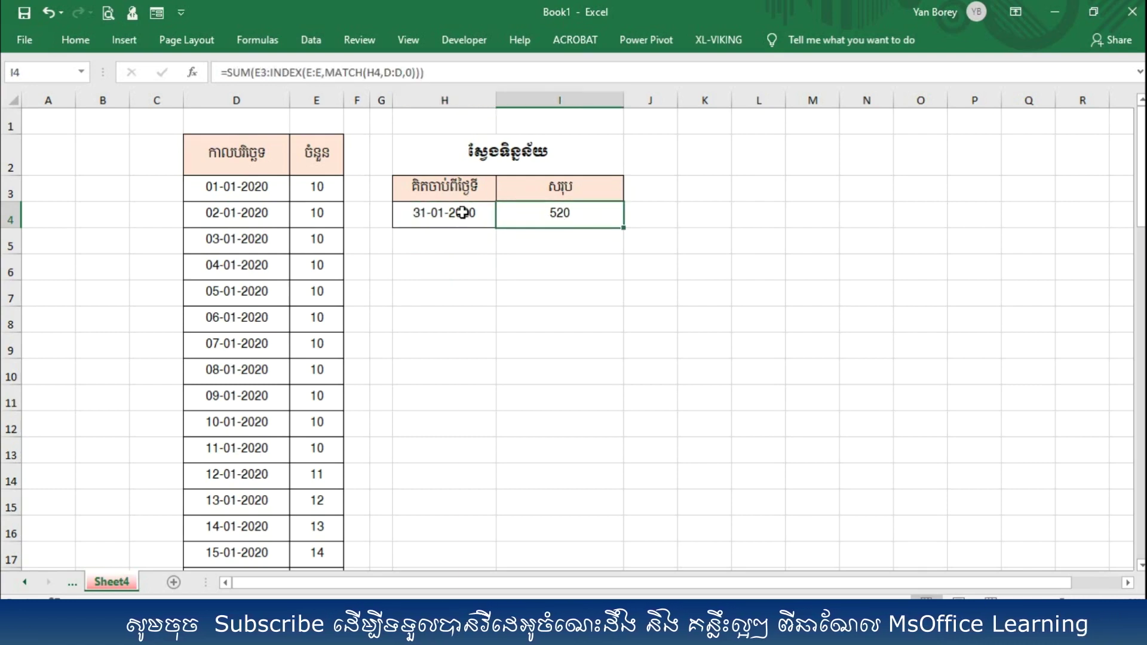
click(476, 214)
click(535, 218)
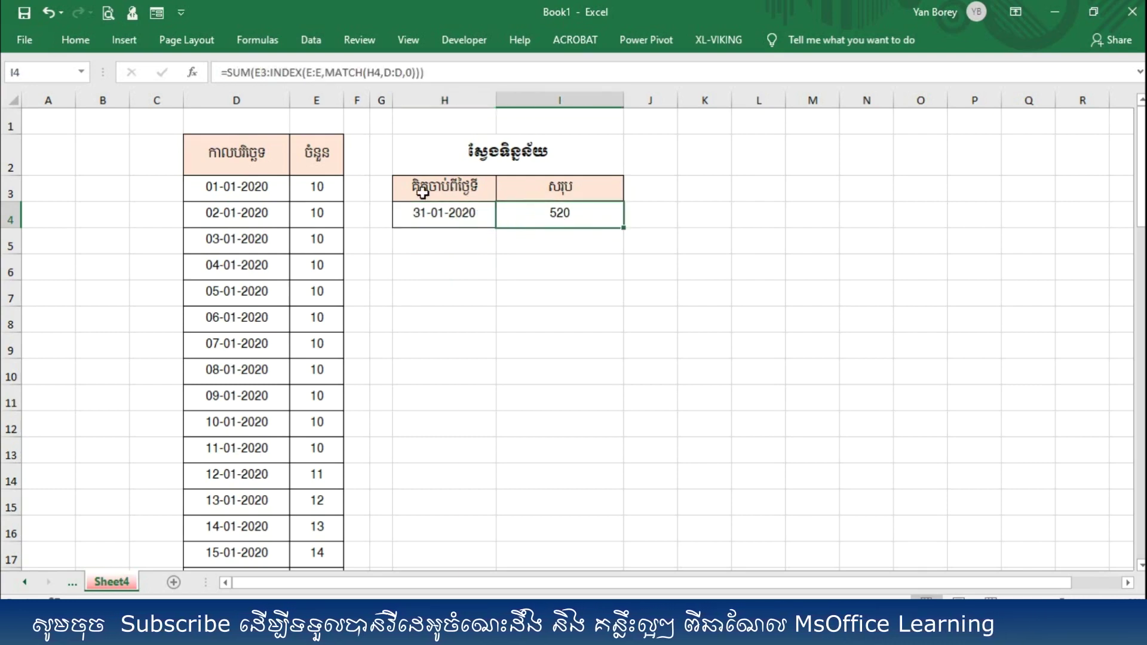
click(329, 72)
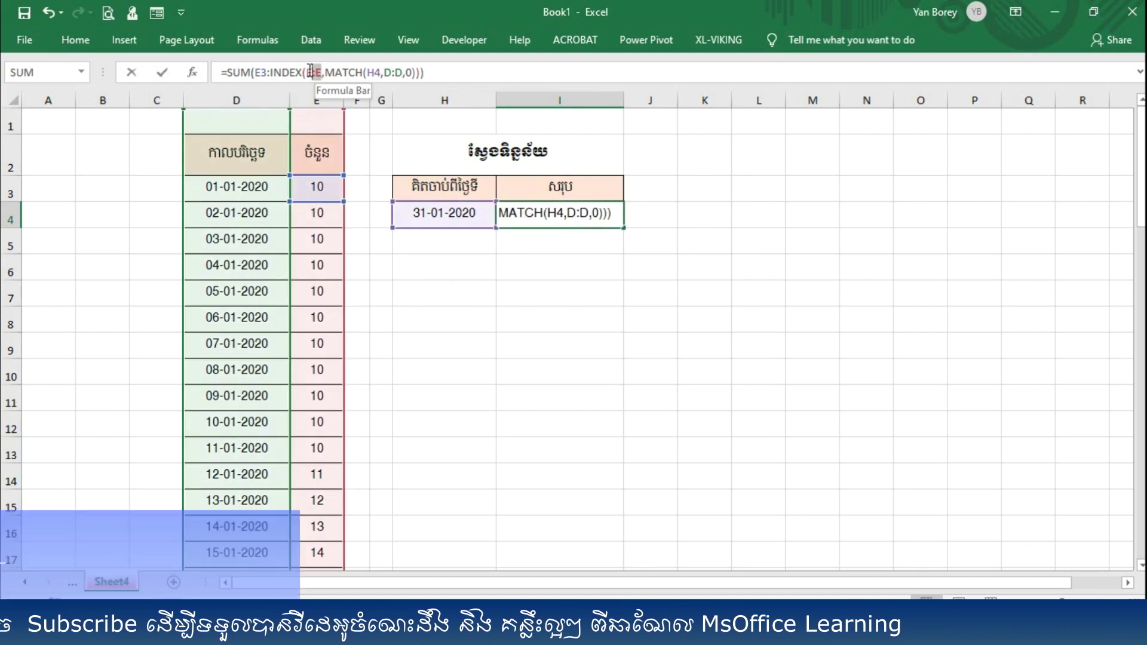
drag(306, 72, 321, 72)
scroll(303, 298, down, 4)
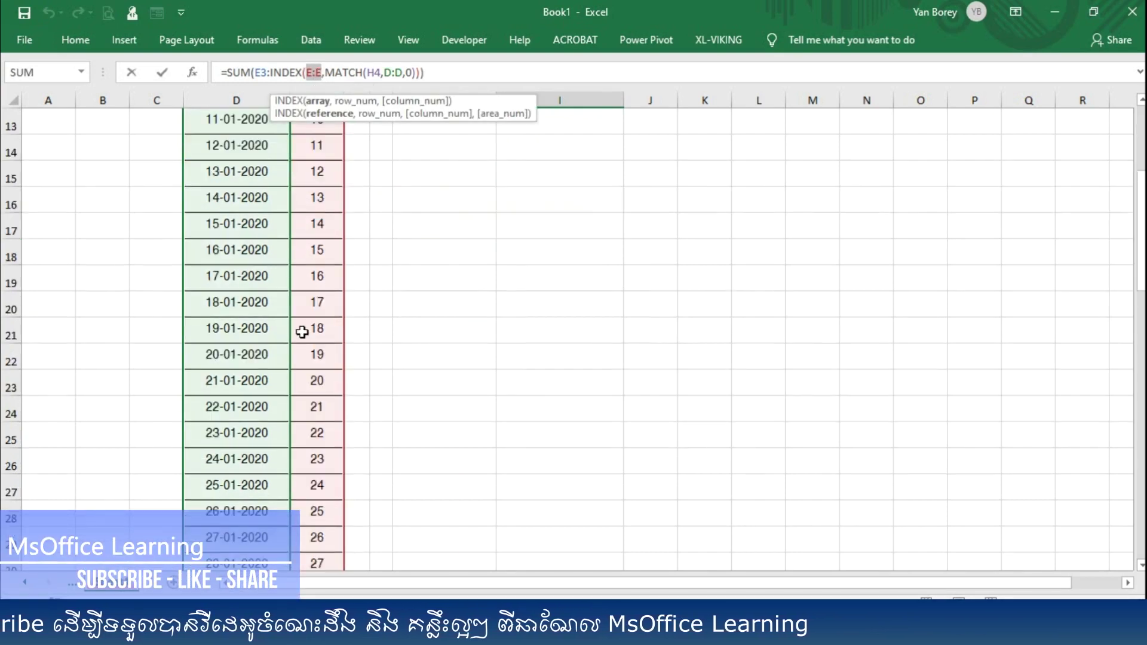
scroll(305, 334, down, 3)
scroll(293, 388, down, 9)
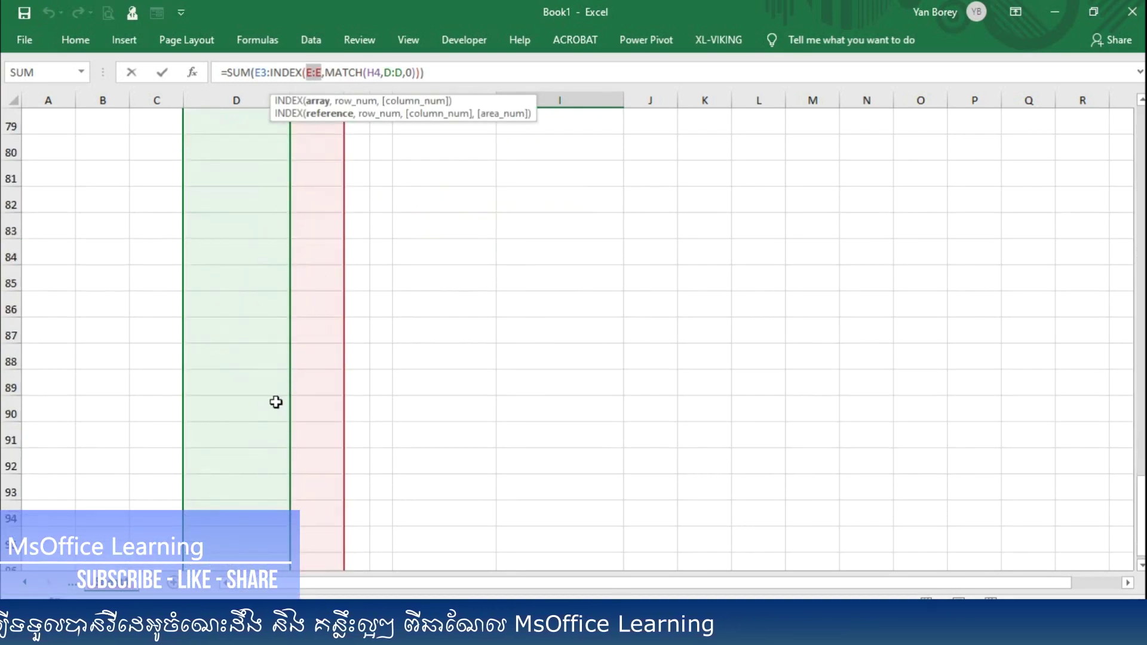
scroll(275, 401, up, 5)
scroll(274, 402, up, 11)
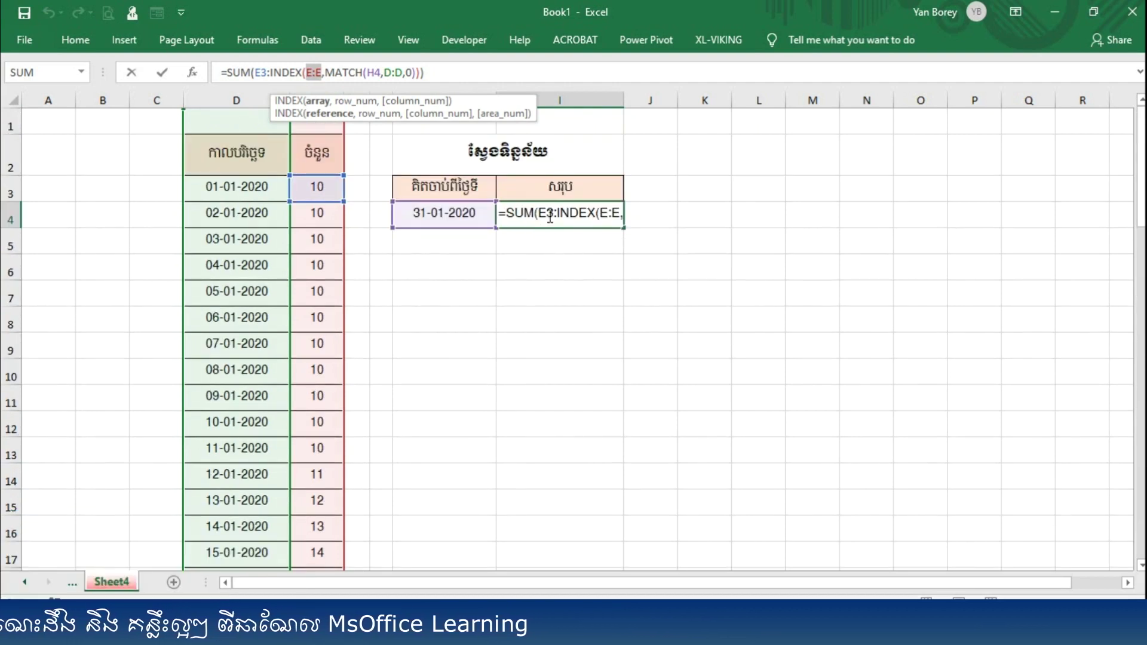
click(398, 73)
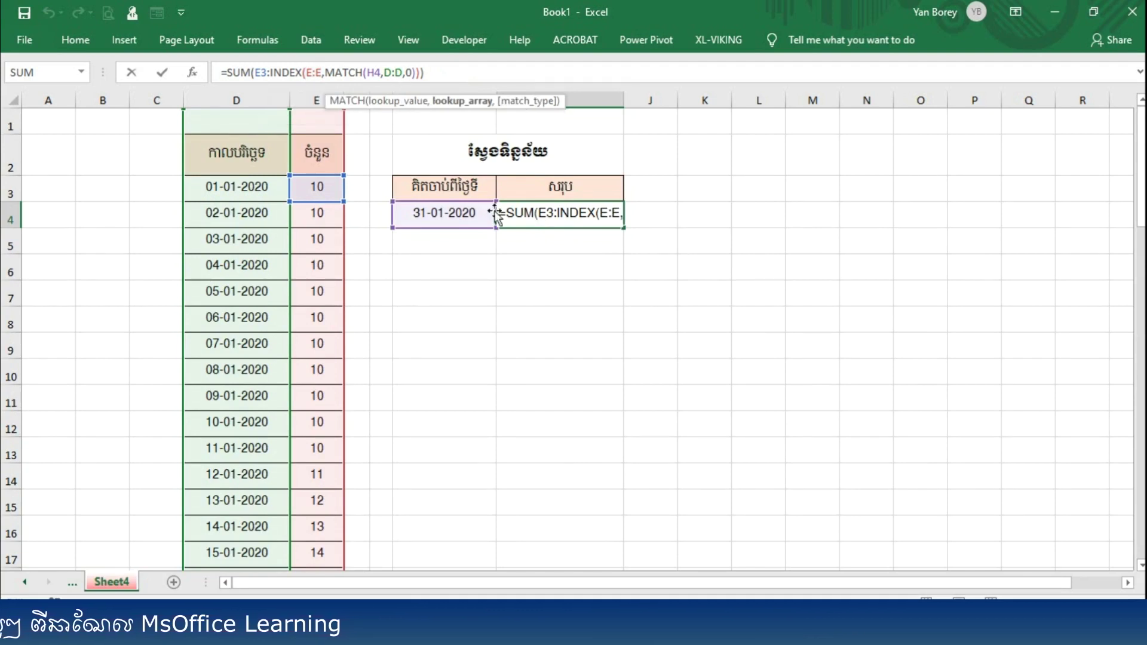
click(596, 267)
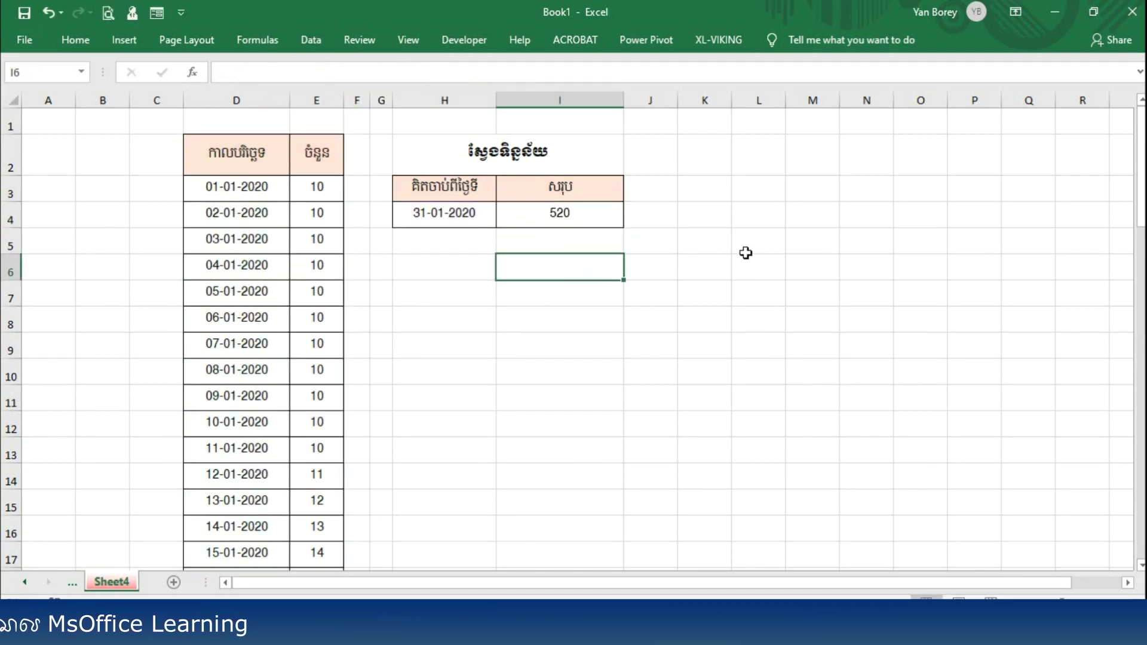
click(563, 210)
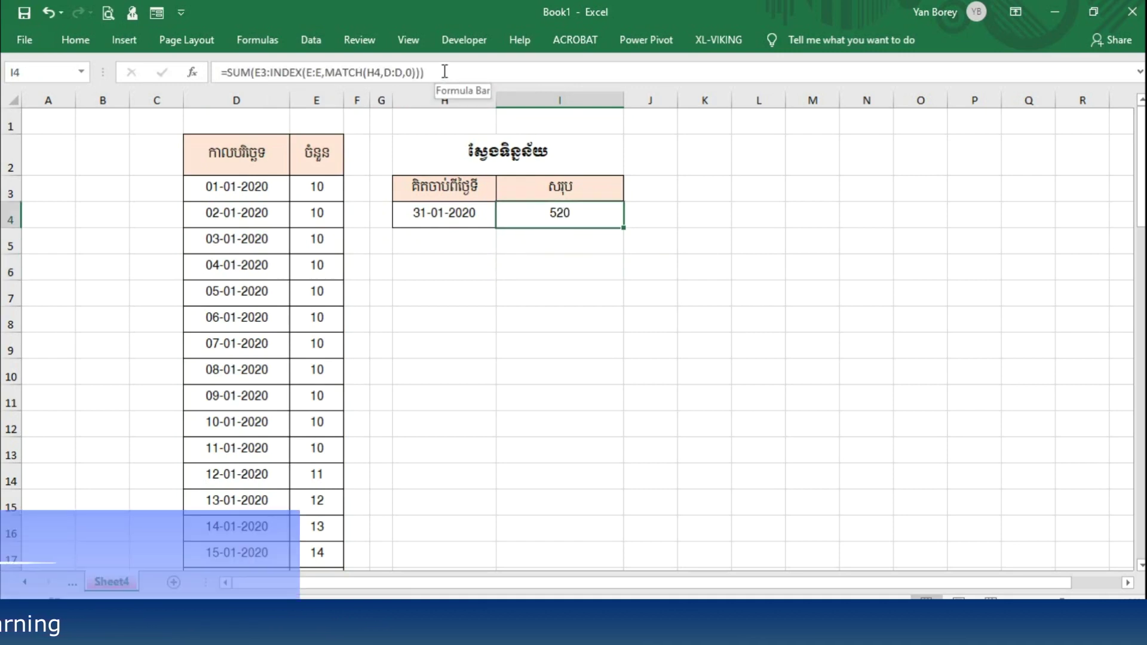
drag(445, 73, 208, 62)
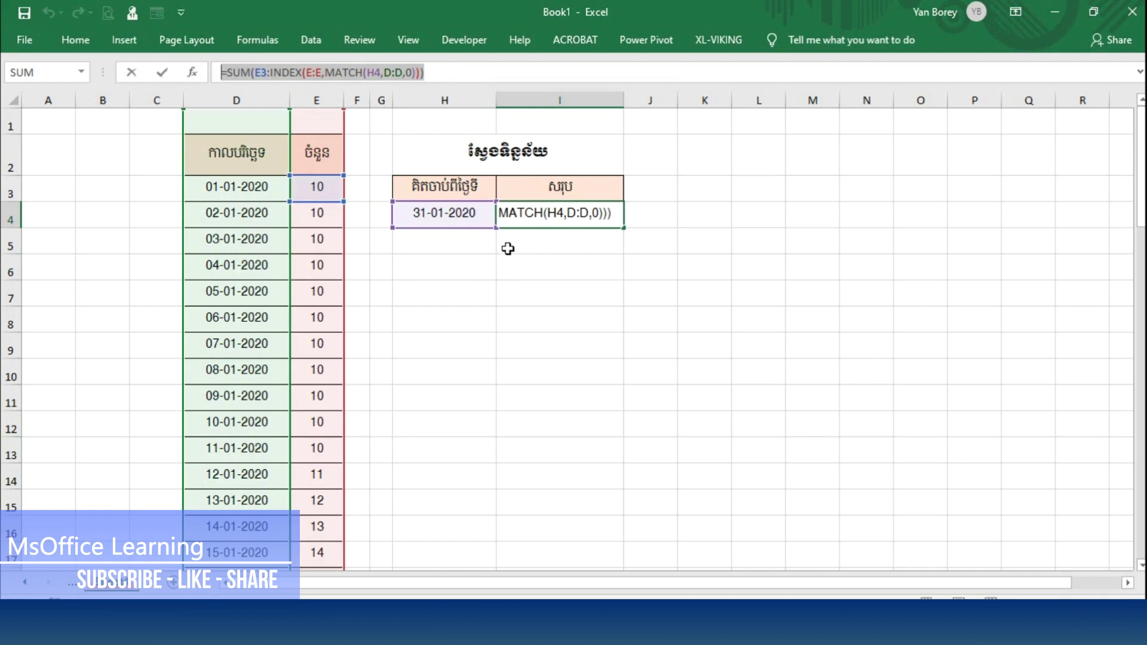
key(Return)
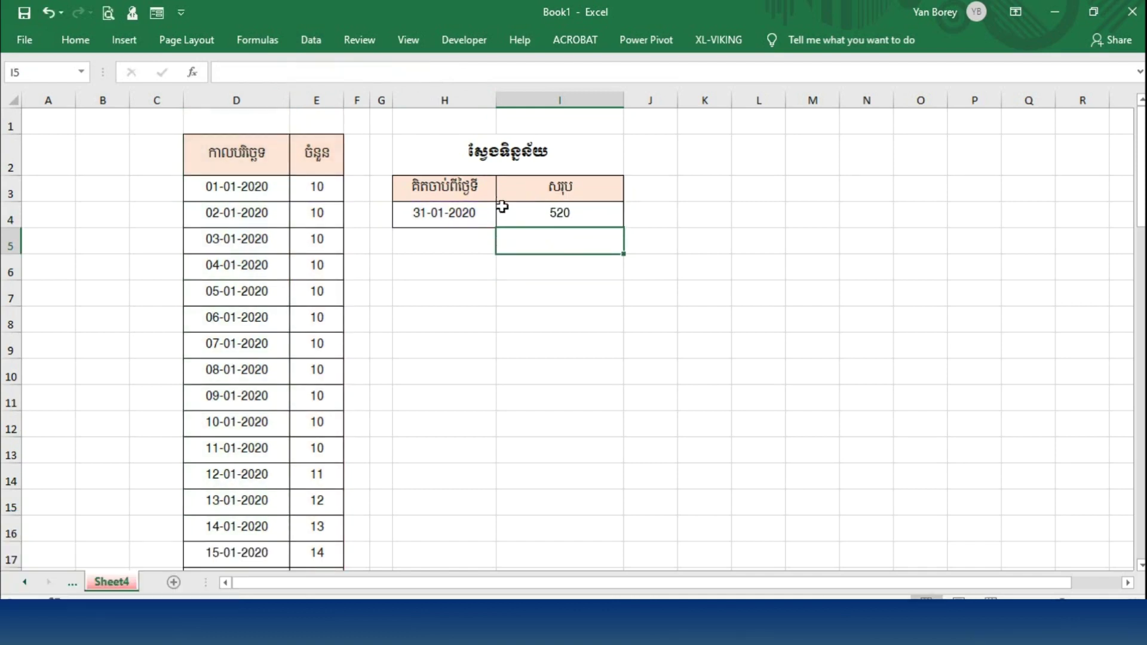